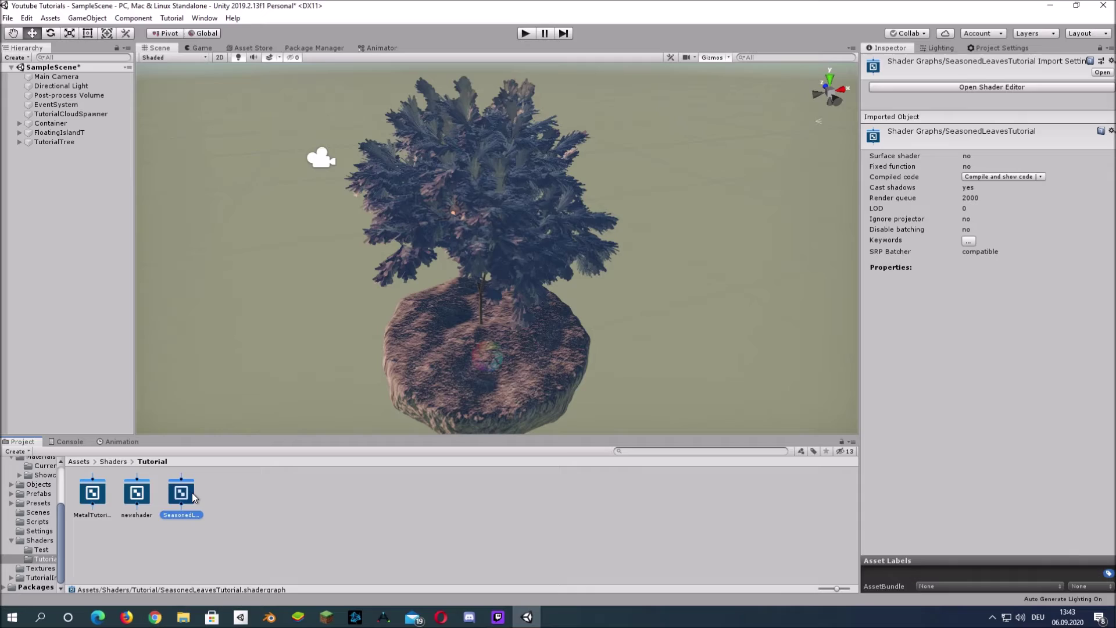
# Open the SeasonedLeavesTutorial shader graph and add a Texture2D property named AlbedoTexture.
pyautogui.doubleClick(192, 493)
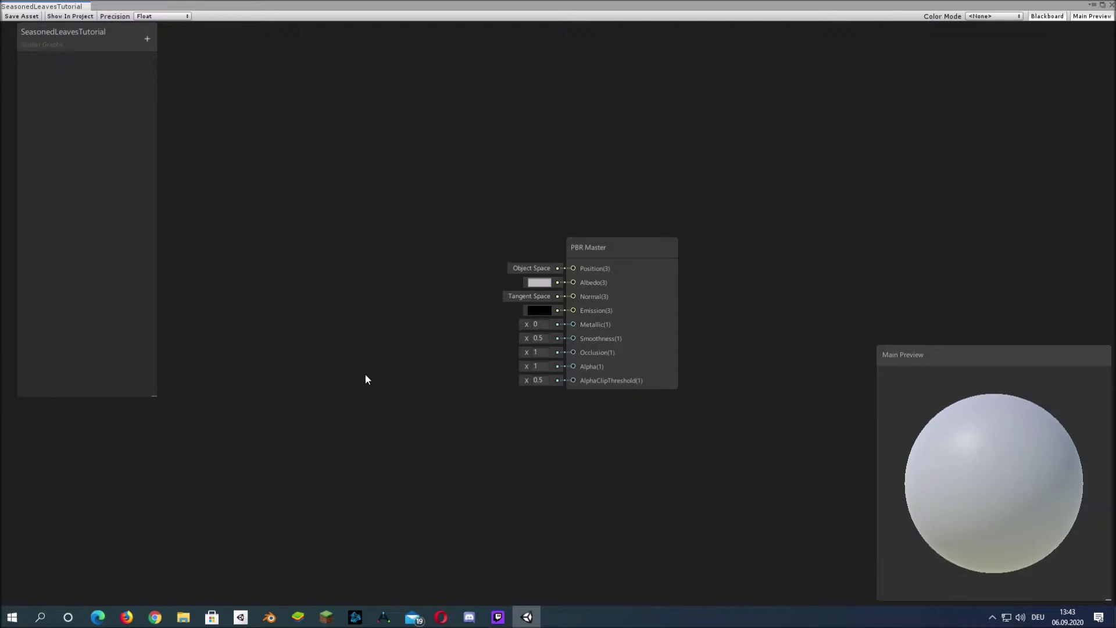
pyautogui.click(147, 39)
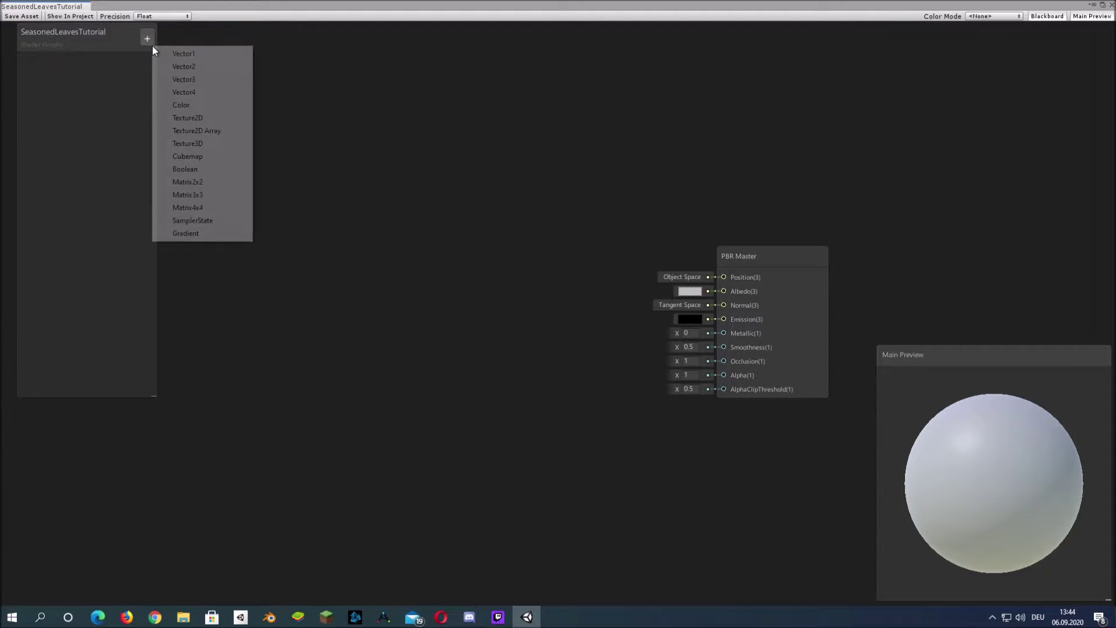
pyautogui.click(202, 121)
pyautogui.write('Al')
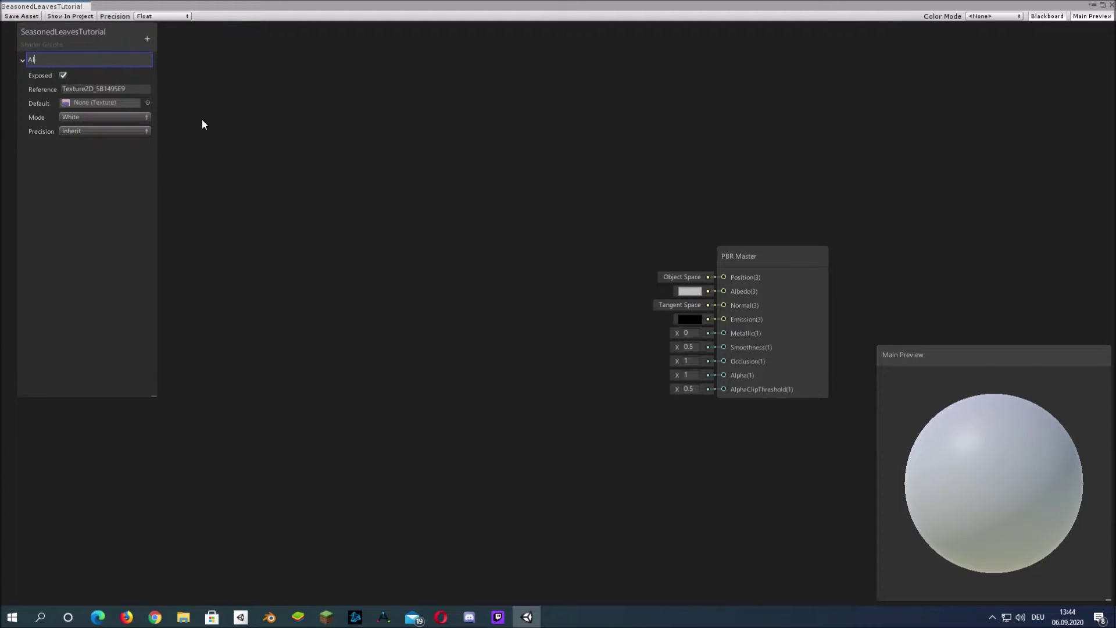
pyautogui.write('bedoTexture')
pyautogui.press('Return')
# Add a second Texture2D property, correct its name to NormalMap, and set its Mode to Grey.
pyautogui.click(147, 38)
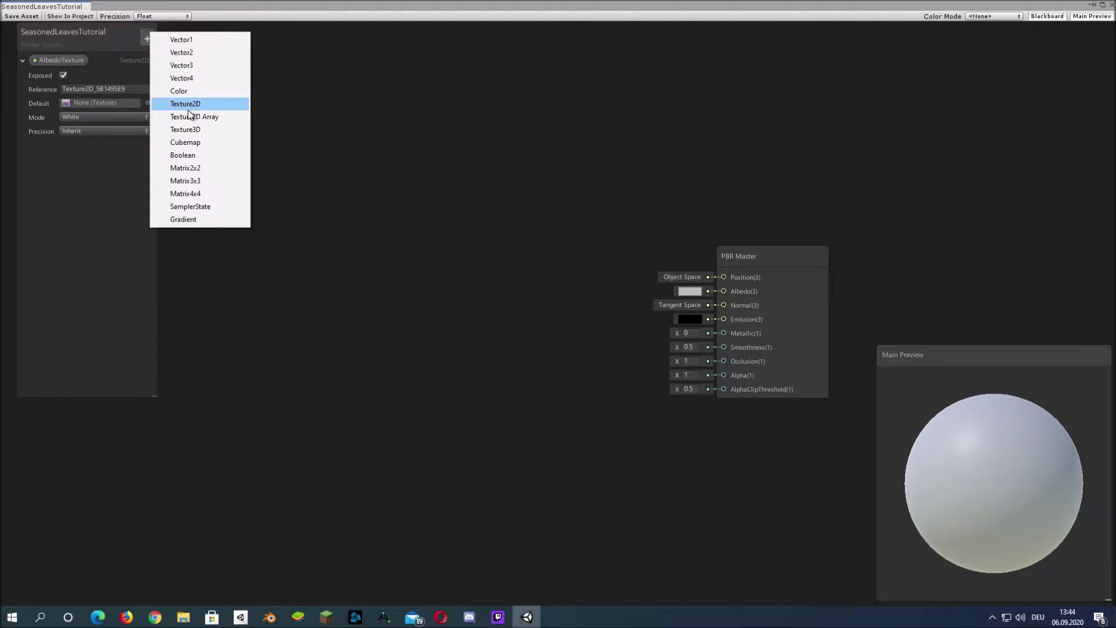
pyautogui.click(193, 116)
pyautogui.write('NormalMapo')
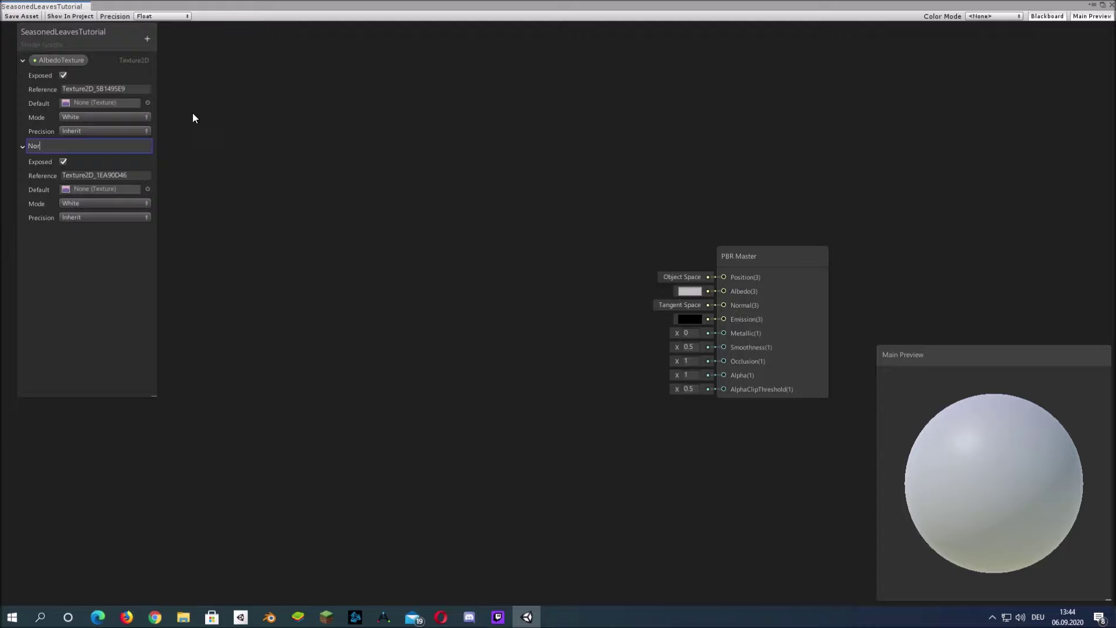
pyautogui.press('Return')
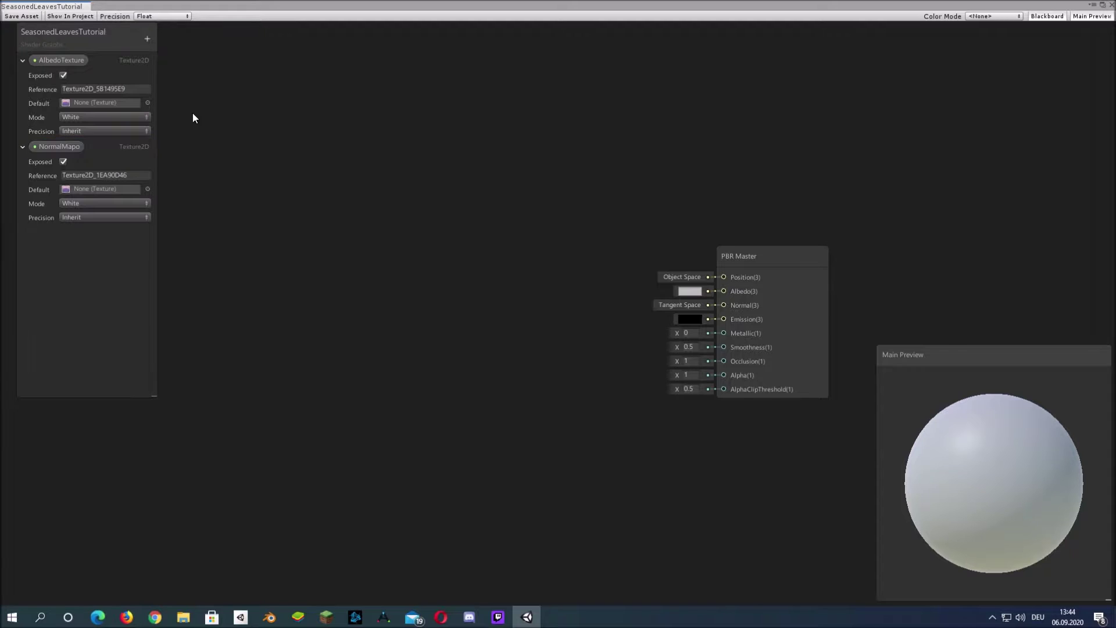
pyautogui.rightClick(75, 146)
pyautogui.click(114, 152)
pyautogui.press('End')
pyautogui.press('BackSpace')
pyautogui.press('Return')
pyautogui.click(110, 204)
pyautogui.click(110, 243)
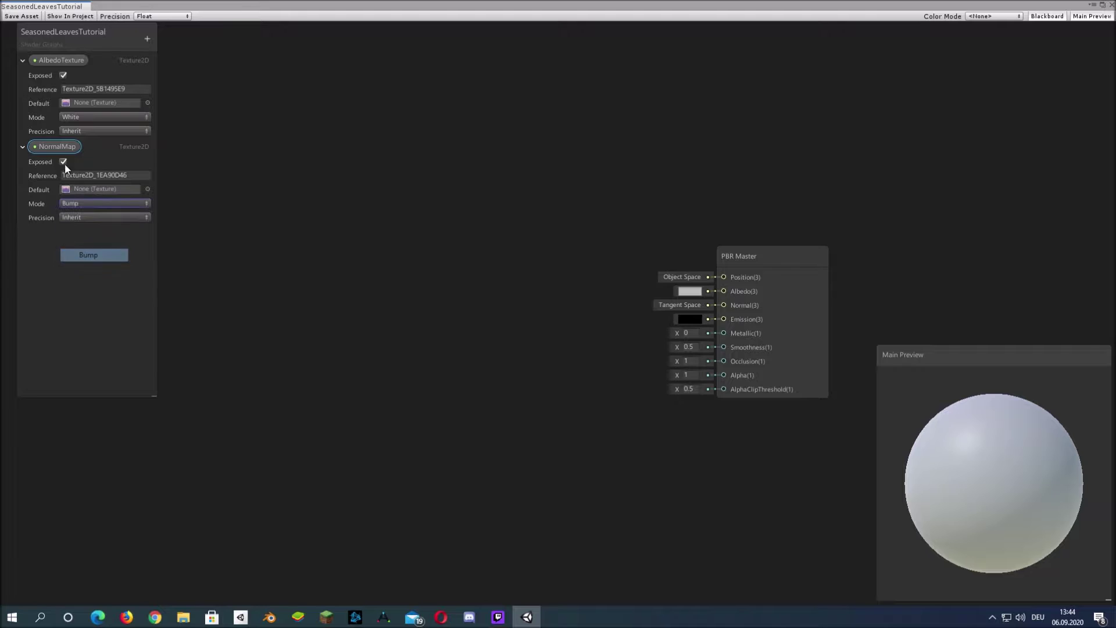
pyautogui.click(22, 146)
pyautogui.click(24, 60)
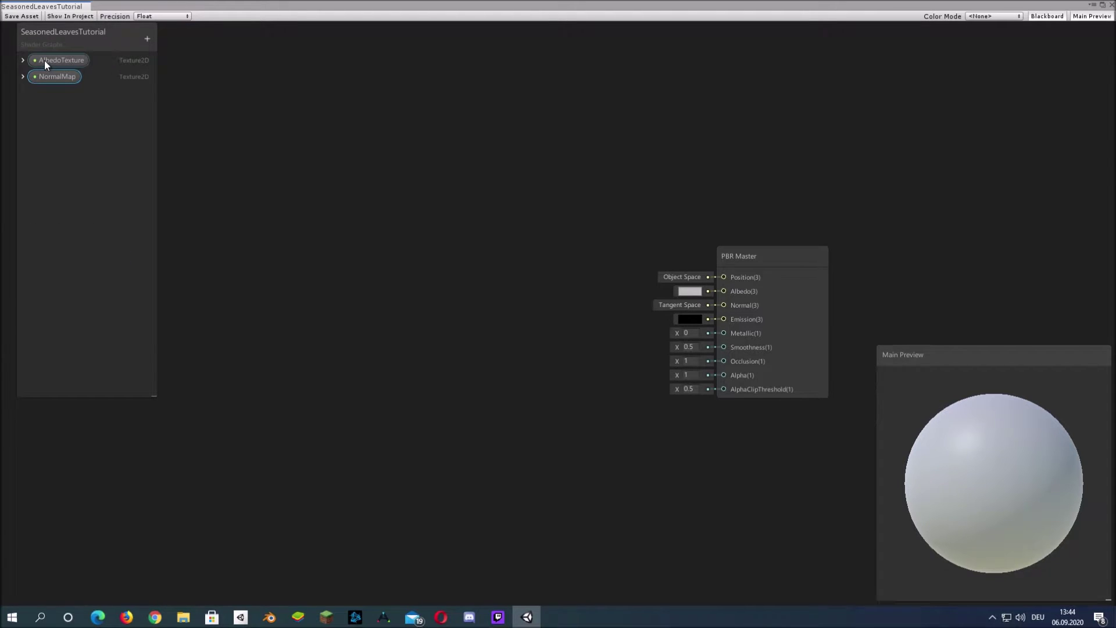
# Add a Vector1 property named Winterness with its Mode set to Slider.
pyautogui.scroll(-2, 396, 214)
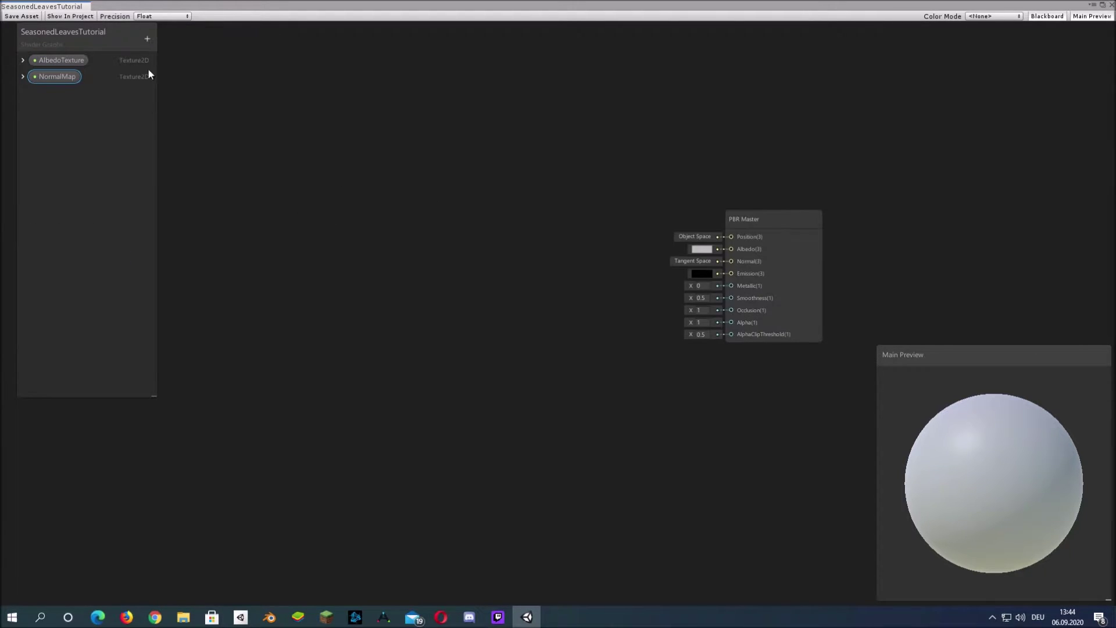
pyautogui.click(147, 38)
pyautogui.click(173, 45)
pyautogui.write('W')
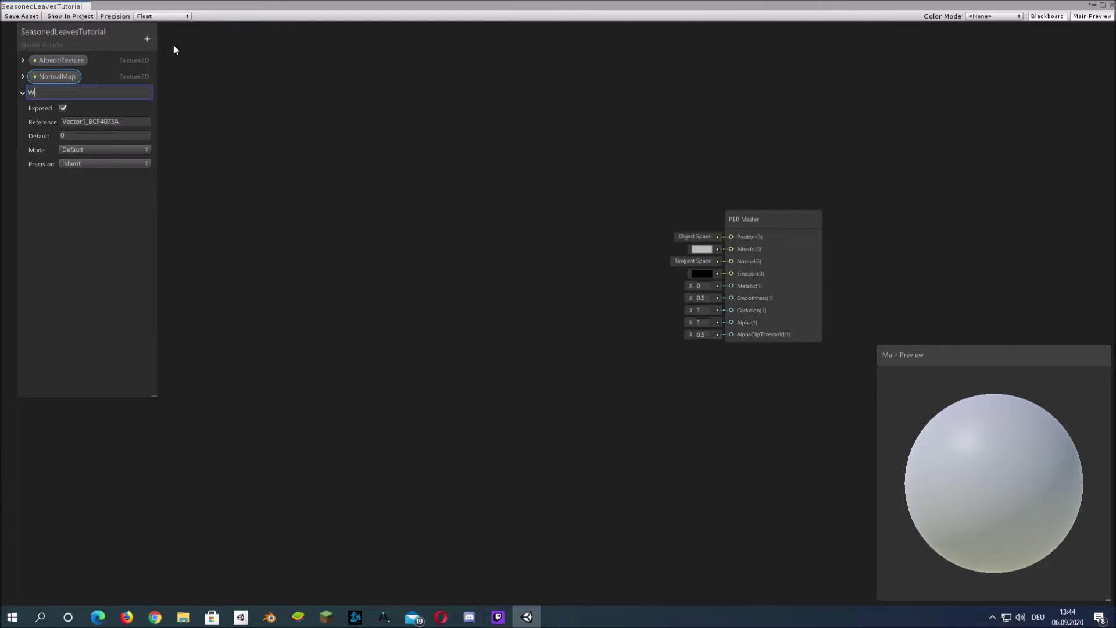
pyautogui.write('interness')
pyautogui.press('Return')
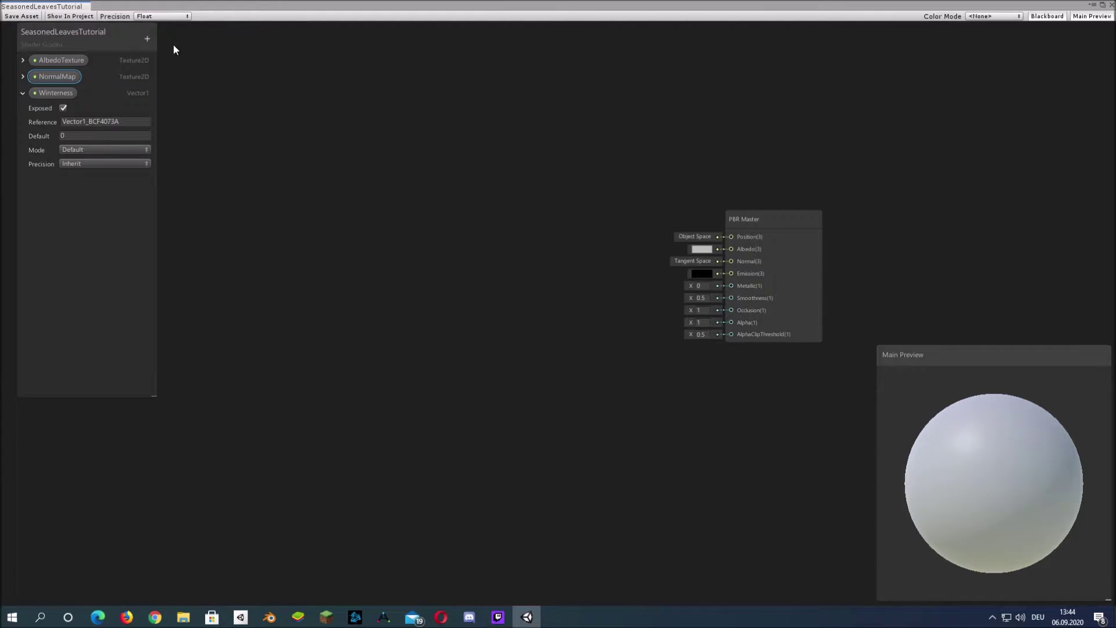
pyautogui.click(102, 149)
pyautogui.click(104, 175)
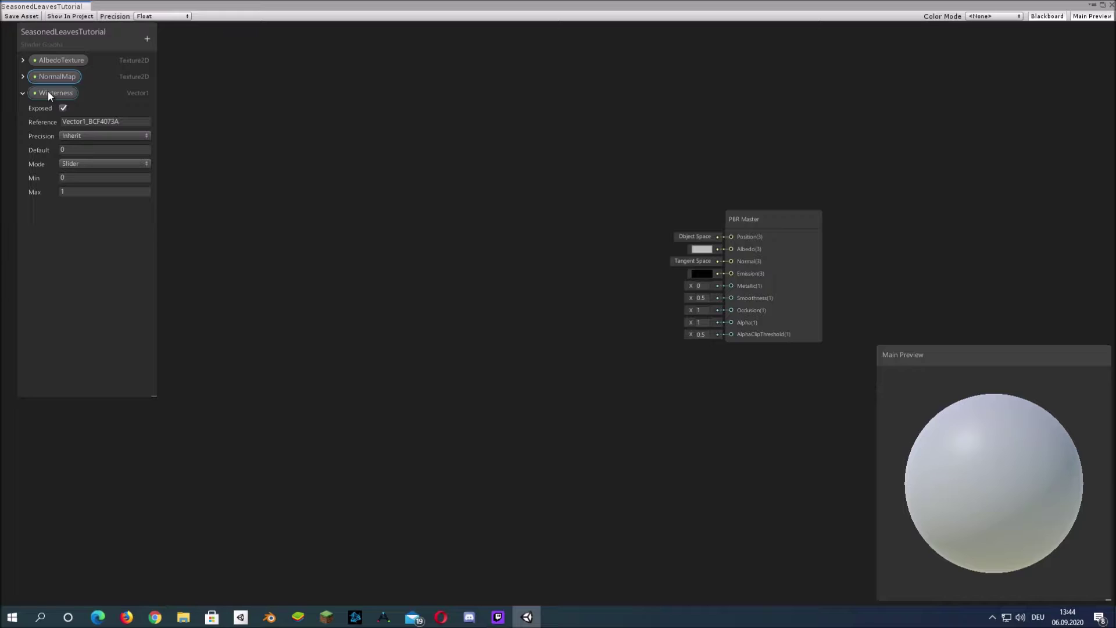
pyautogui.click(23, 94)
# Bring the PBR Master node into view and inspect its settings panel.
pyautogui.scroll(2, 430, 175)
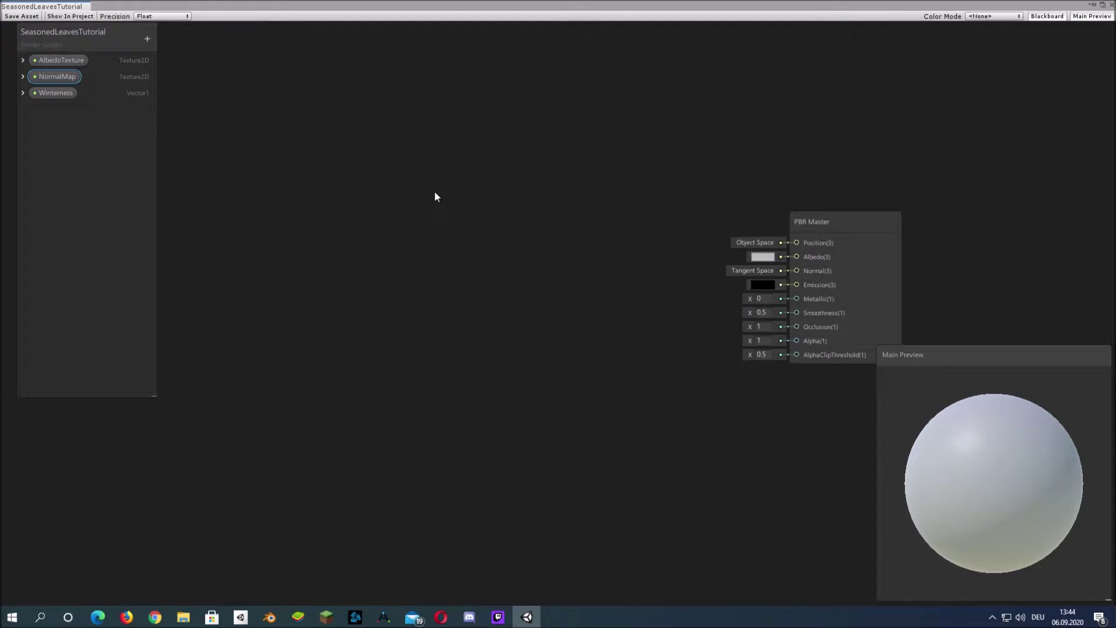
pyautogui.moveTo(442, 190); pyautogui.dragTo(553, 106, button='middle')
pyautogui.click(992, 146)
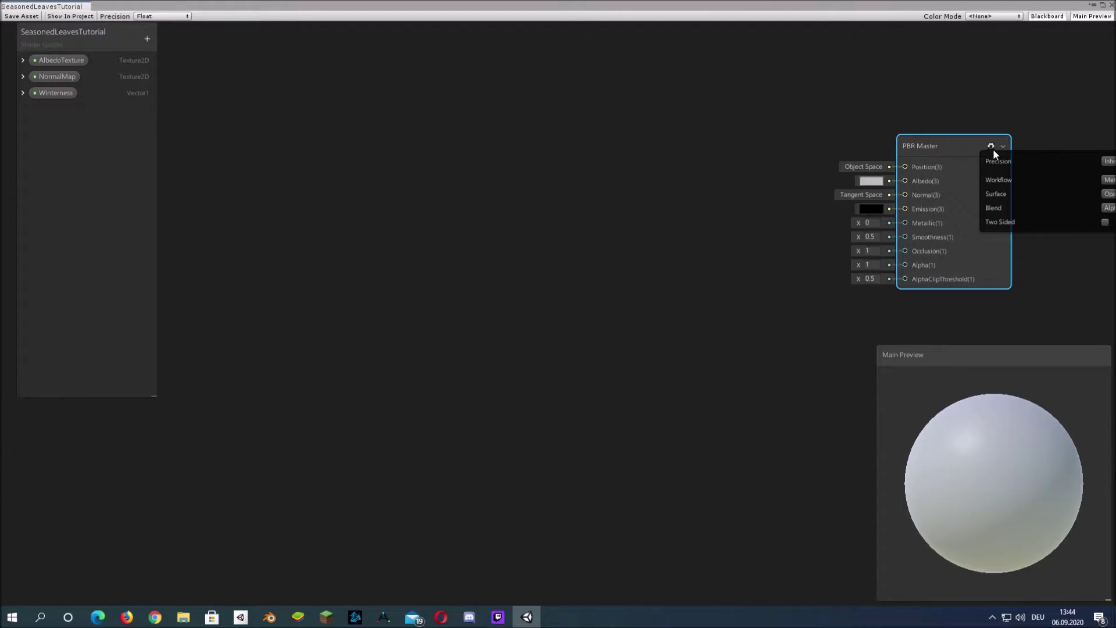
pyautogui.moveTo(694, 184); pyautogui.dragTo(472, 194, button='middle')
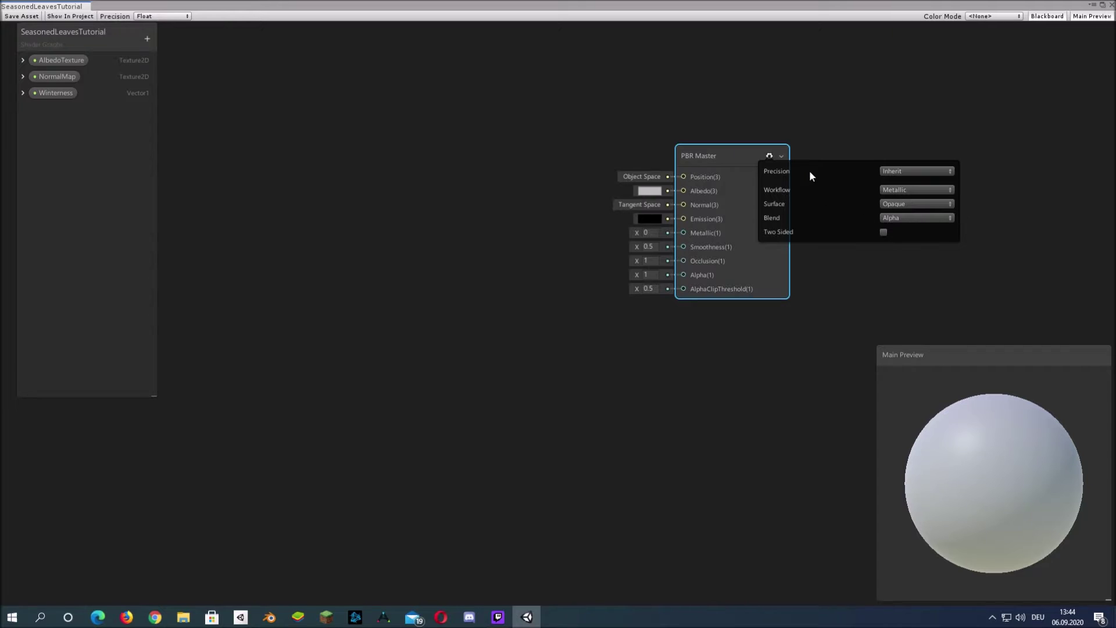
pyautogui.rightClick(344, 210)
pyautogui.click(242, 164)
# Place AlbedoTexture on the canvas and create a Sample Texture 2D node beside it.
pyautogui.moveTo(61, 57); pyautogui.dragTo(251, 147)
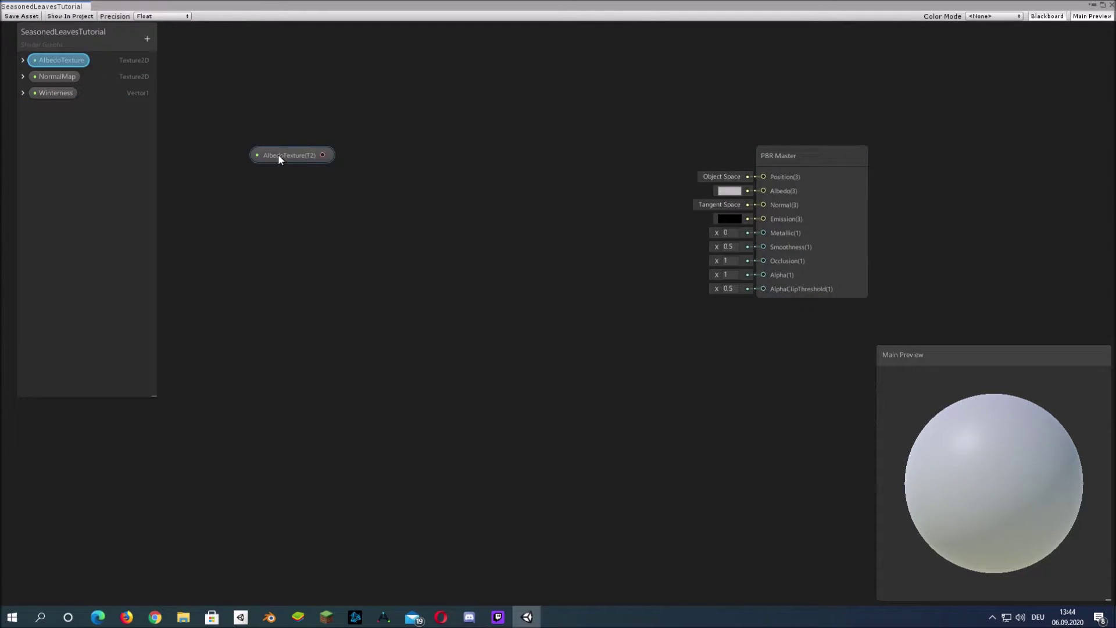
pyautogui.moveTo(398, 169); pyautogui.dragTo(428, 170, button='middle')
pyautogui.rightClick(429, 169)
pyautogui.click(490, 172)
pyautogui.write('sam')
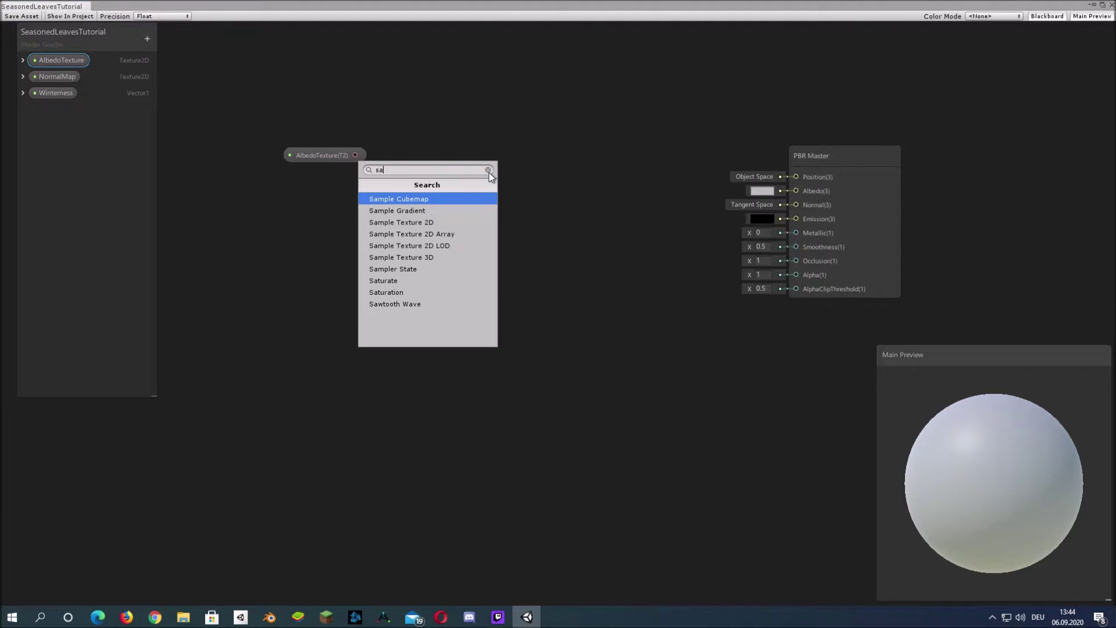
pyautogui.press('Down')
pyautogui.press('Down')
pyautogui.press('Return')
# Wire AlbedoTexture into the sampler's Texture input and its A output into PBR Master Alpha.
pyautogui.moveTo(328, 157); pyautogui.dragTo(219, 180)
pyautogui.moveTo(481, 231); pyautogui.dragTo(367, 214)
pyautogui.moveTo(253, 176); pyautogui.dragTo(322, 198)
pyautogui.moveTo(489, 212); pyautogui.dragTo(527, 175, button='middle')
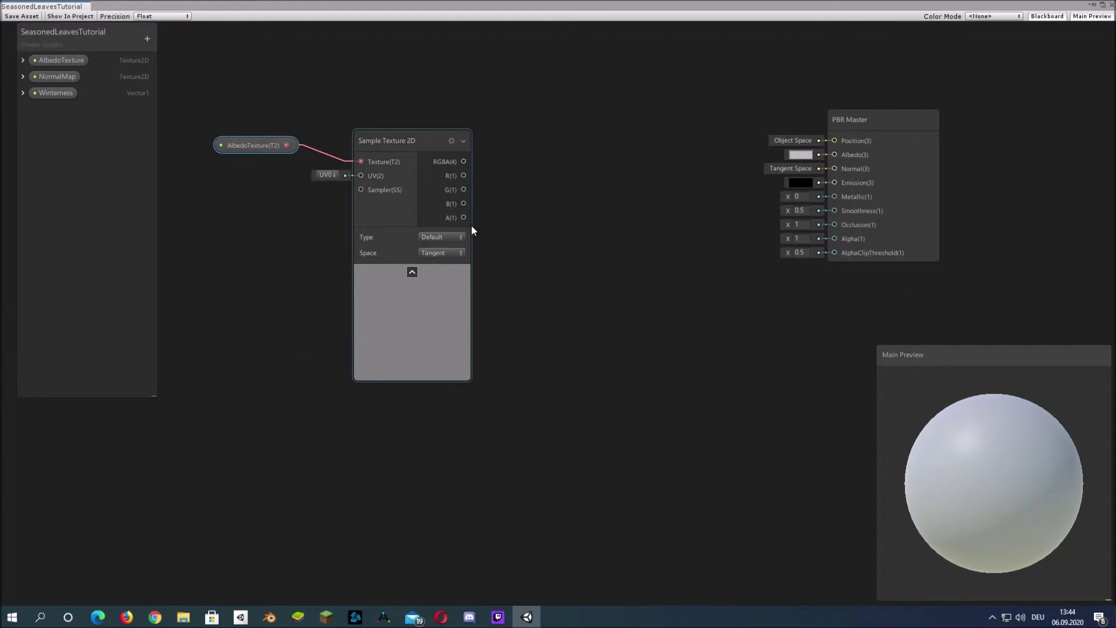
pyautogui.moveTo(465, 217); pyautogui.dragTo(839, 243)
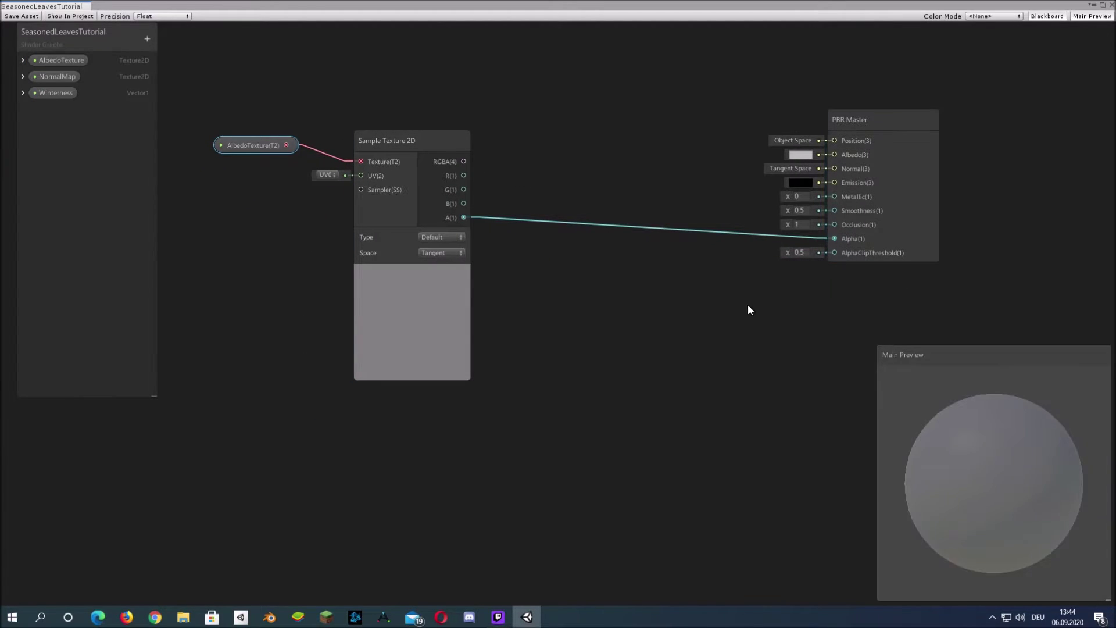
# Place Winterness on the canvas and feed it into a Multiply node with B set to 0.5.
pyautogui.rightClick(618, 262)
pyautogui.click(658, 270)
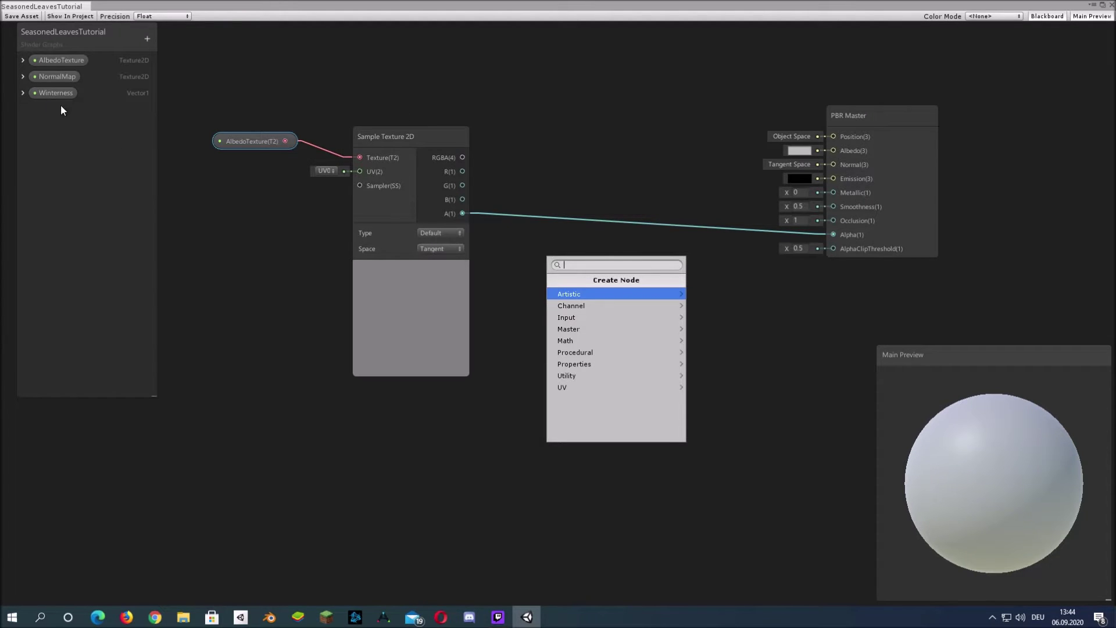
pyautogui.click(48, 93)
pyautogui.moveTo(336, 425); pyautogui.dragTo(339, 429)
pyautogui.moveTo(531, 382); pyautogui.dragTo(520, 327, button='middle')
pyautogui.rightClick(520, 327)
pyautogui.click(561, 339)
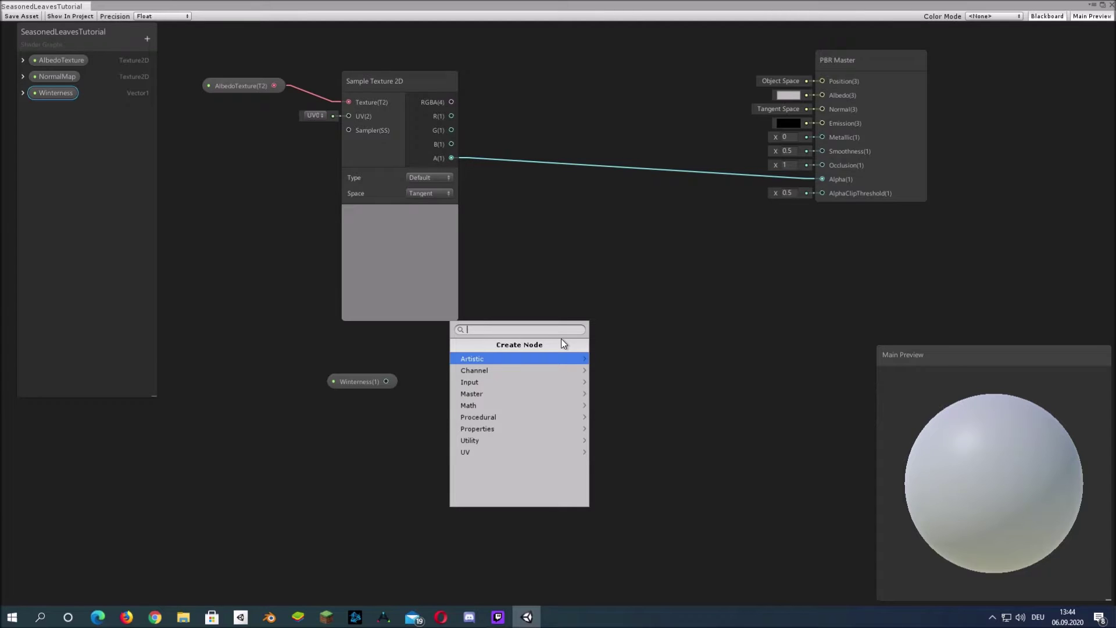
pyautogui.write('multiply')
pyautogui.press('Return')
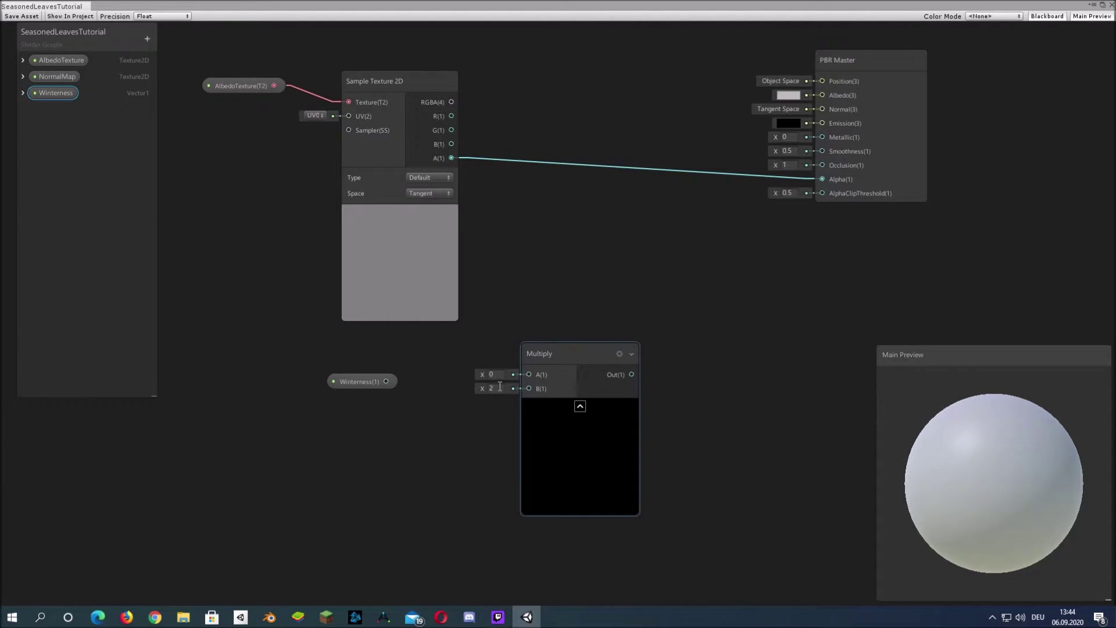
pyautogui.click(499, 387)
pyautogui.write('0.5')
pyautogui.click(582, 406)
pyautogui.moveTo(386, 381); pyautogui.dragTo(507, 401)
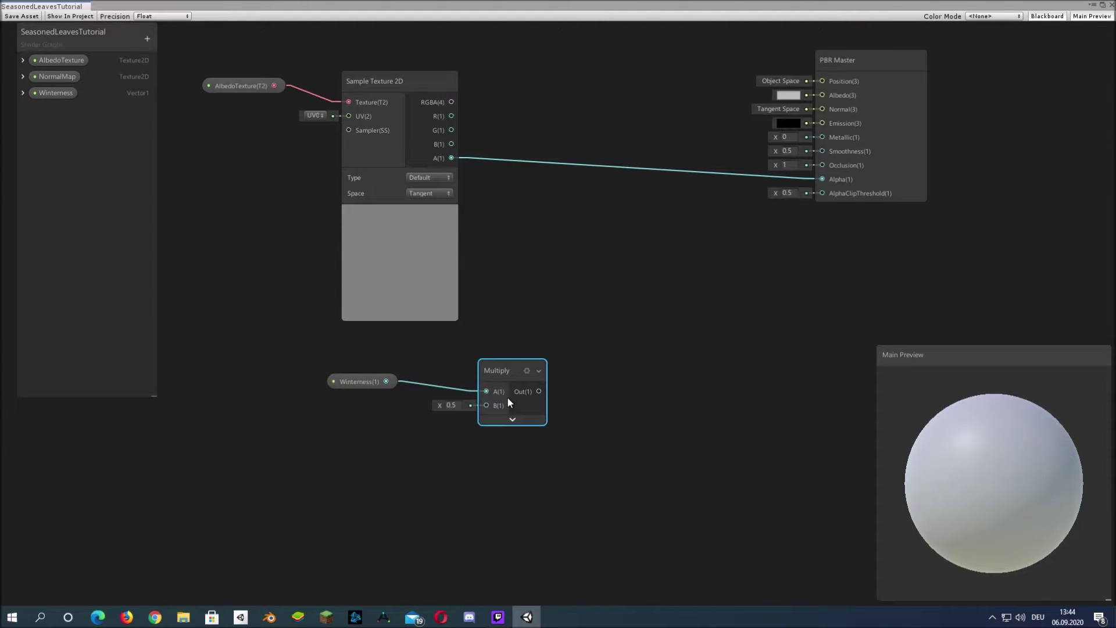
# Add an Add node with B set to 0.5 and chain the Multiply output into it.
pyautogui.press('space')
pyautogui.write('add')
pyautogui.press('Return')
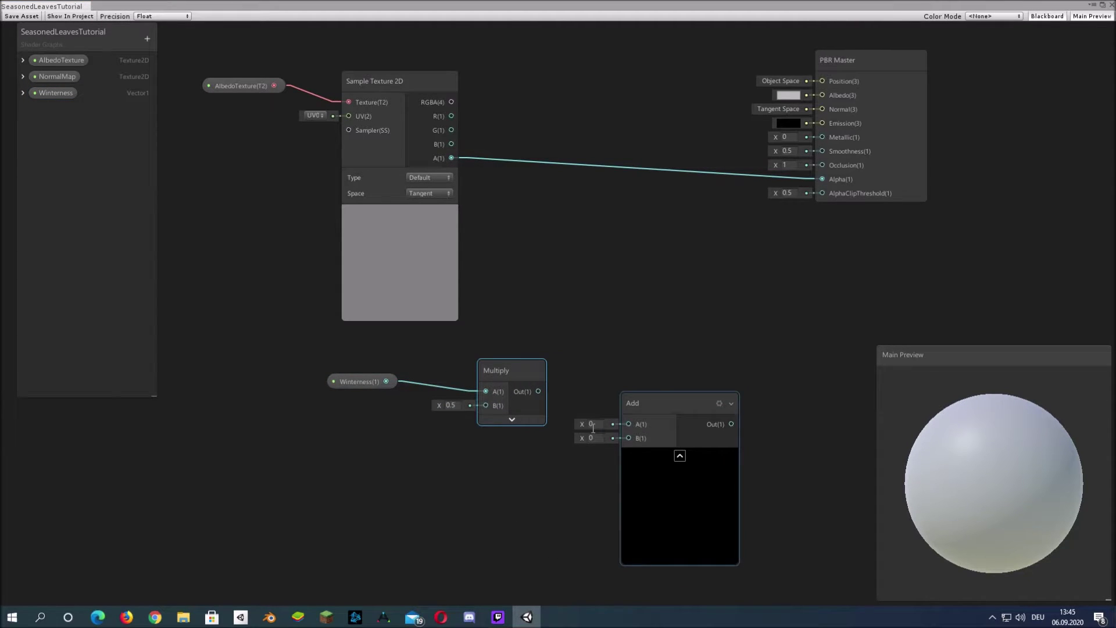
pyautogui.click(598, 439)
pyautogui.write('0.5')
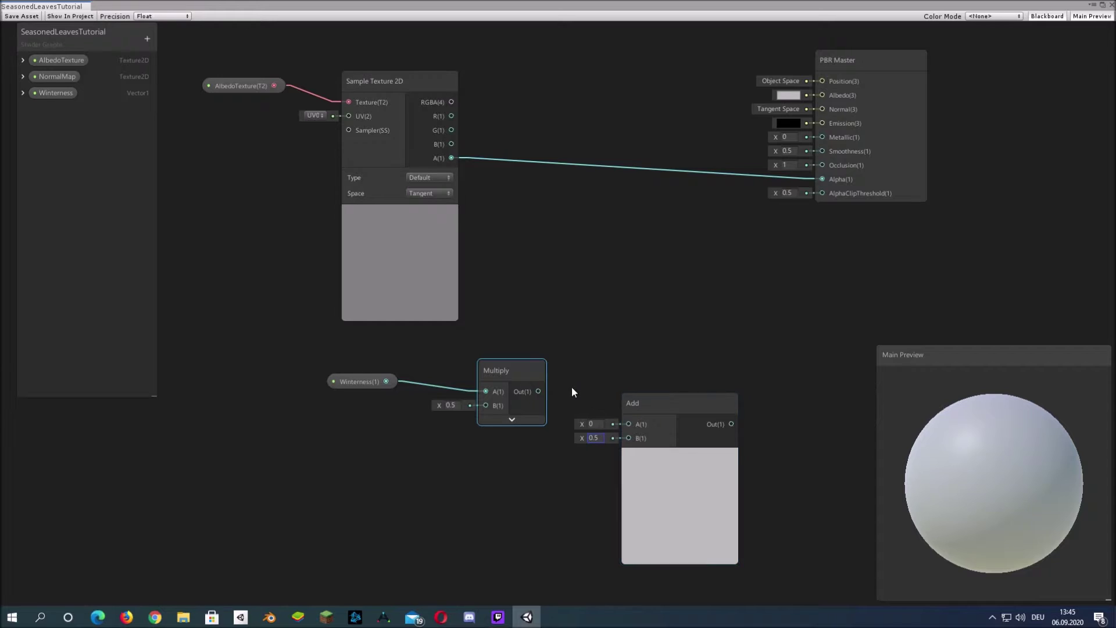
pyautogui.moveTo(539, 391); pyautogui.dragTo(821, 192)
pyautogui.click(679, 456)
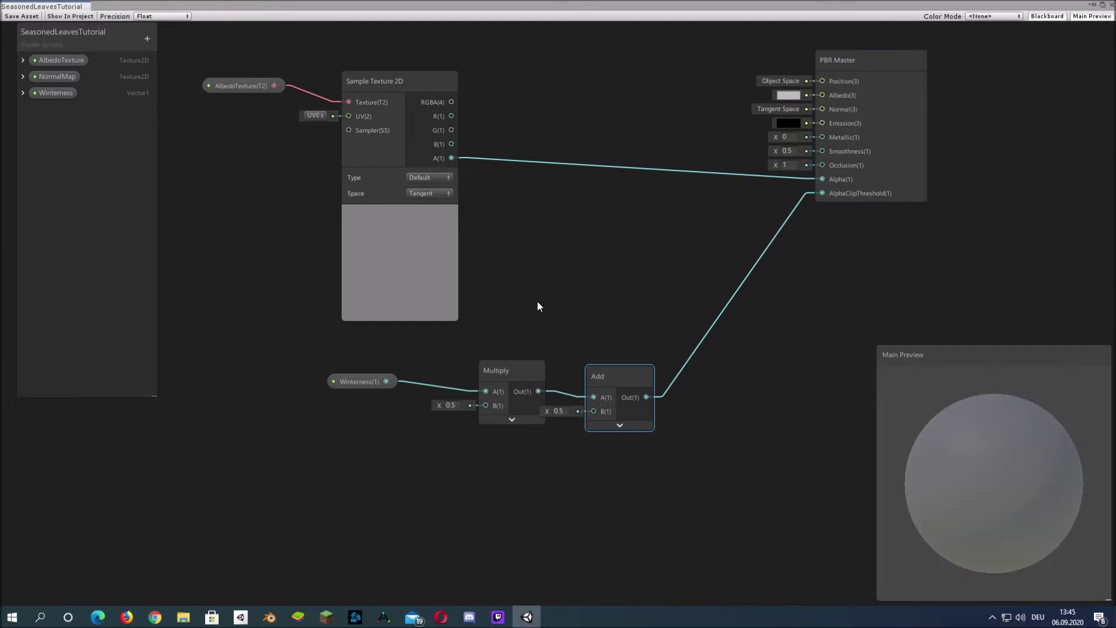
# Create a second Sample Texture 2D node and tidy the albedo nodes out of its way.
pyautogui.press('a')
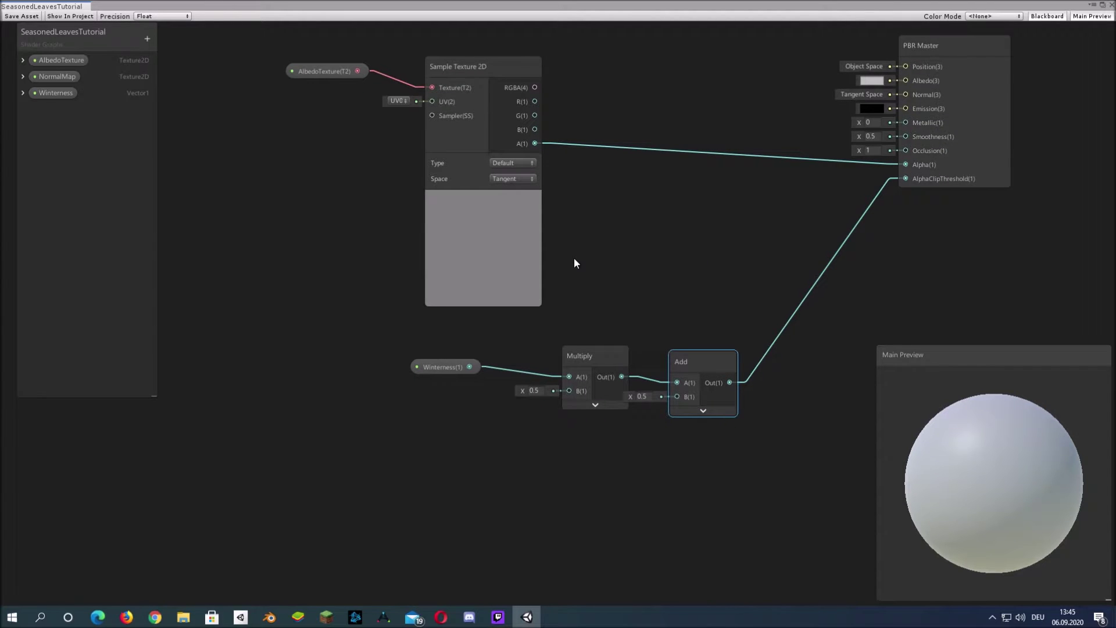
pyautogui.rightClick(579, 263)
pyautogui.click(596, 267)
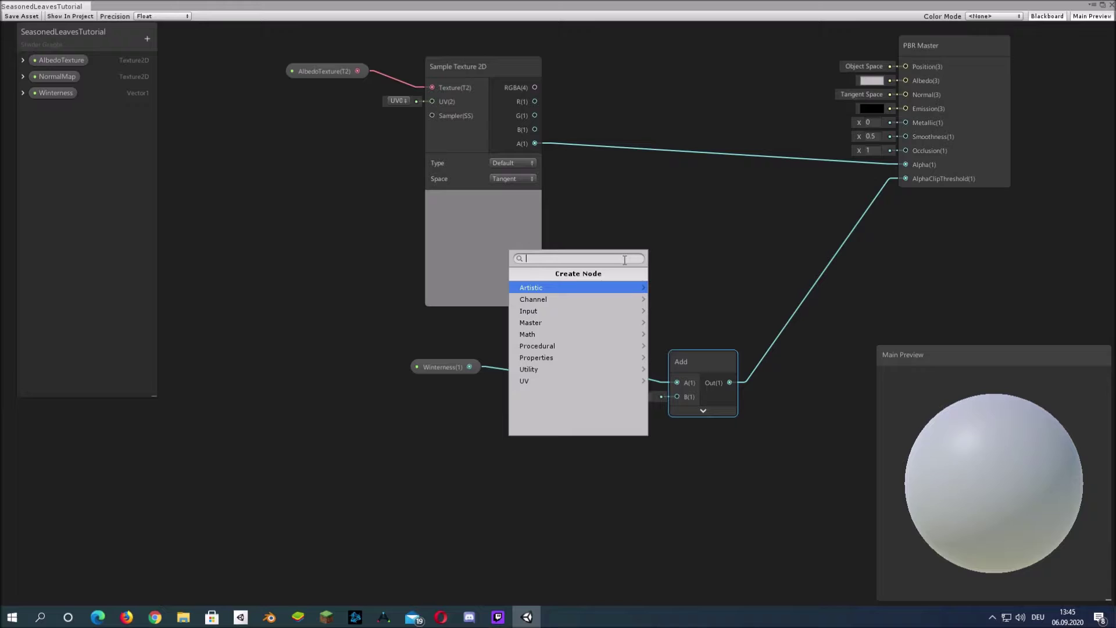
pyautogui.write('sample')
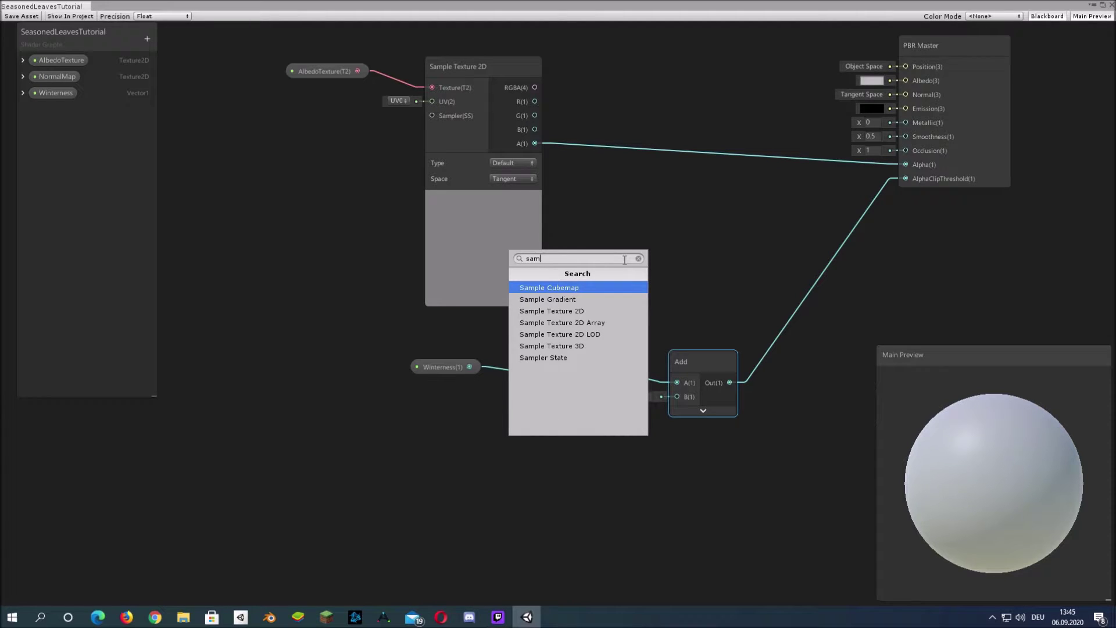
pyautogui.press('Down')
pyautogui.press('Down')
pyautogui.press('Return')
pyautogui.click(483, 196)
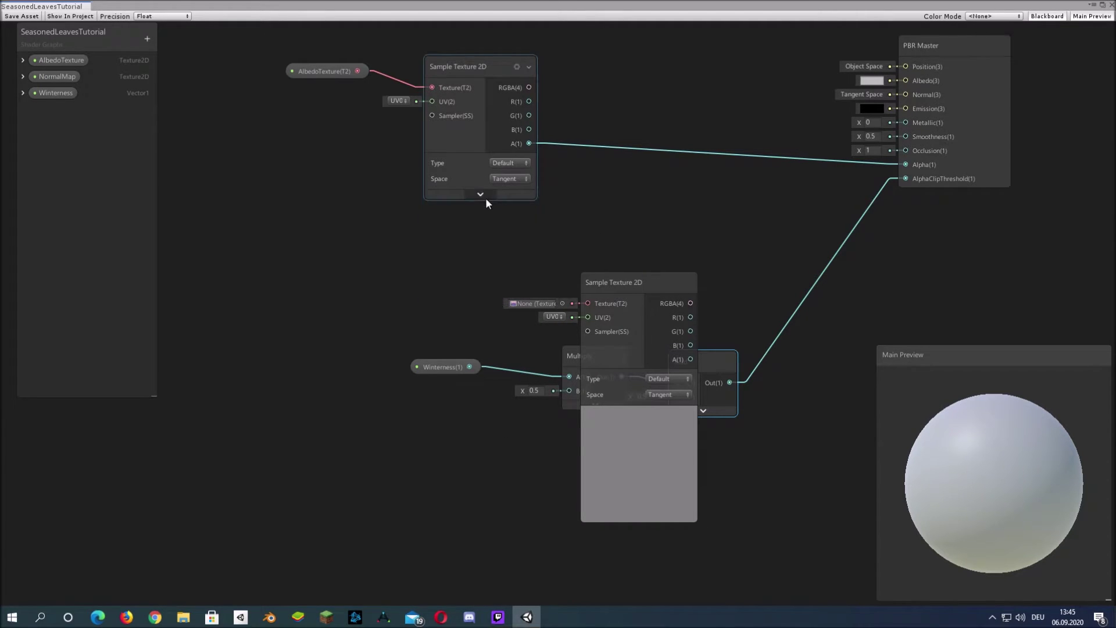
pyautogui.moveTo(608, 282); pyautogui.dragTo(456, 224)
pyautogui.click(493, 357)
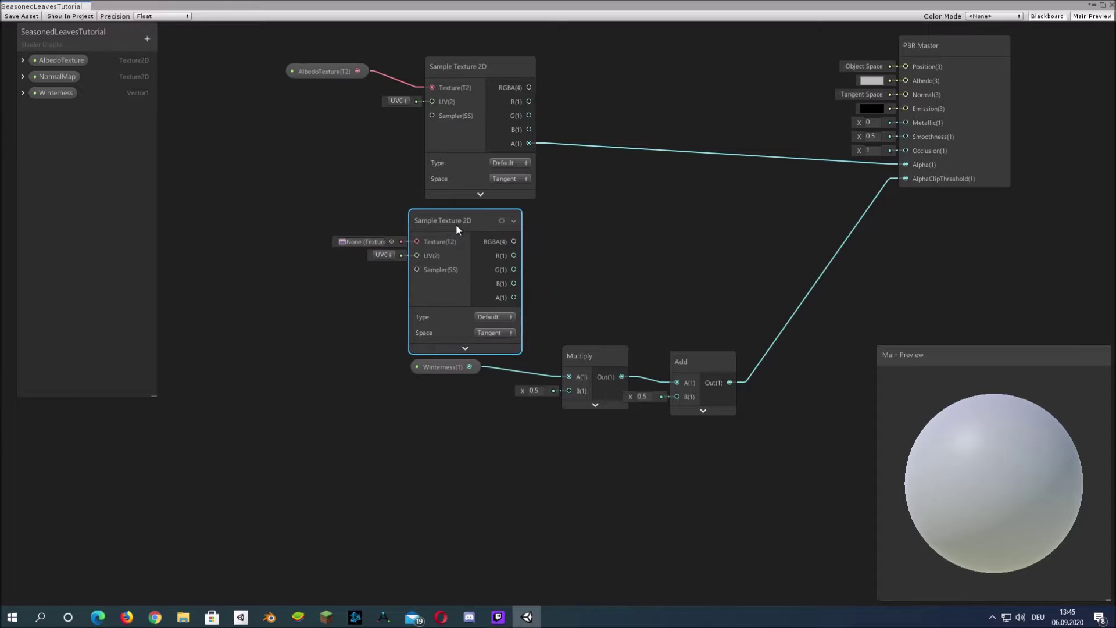
pyautogui.moveTo(309, 33); pyautogui.dragTo(411, 74)
pyautogui.moveTo(447, 249); pyautogui.dragTo(360, 171)
# Plug NormalMap into the second sampler's Texture input and set its Type to Normal.
pyautogui.moveTo(57, 76); pyautogui.dragTo(326, 163)
pyautogui.click(422, 239)
pyautogui.click(407, 265)
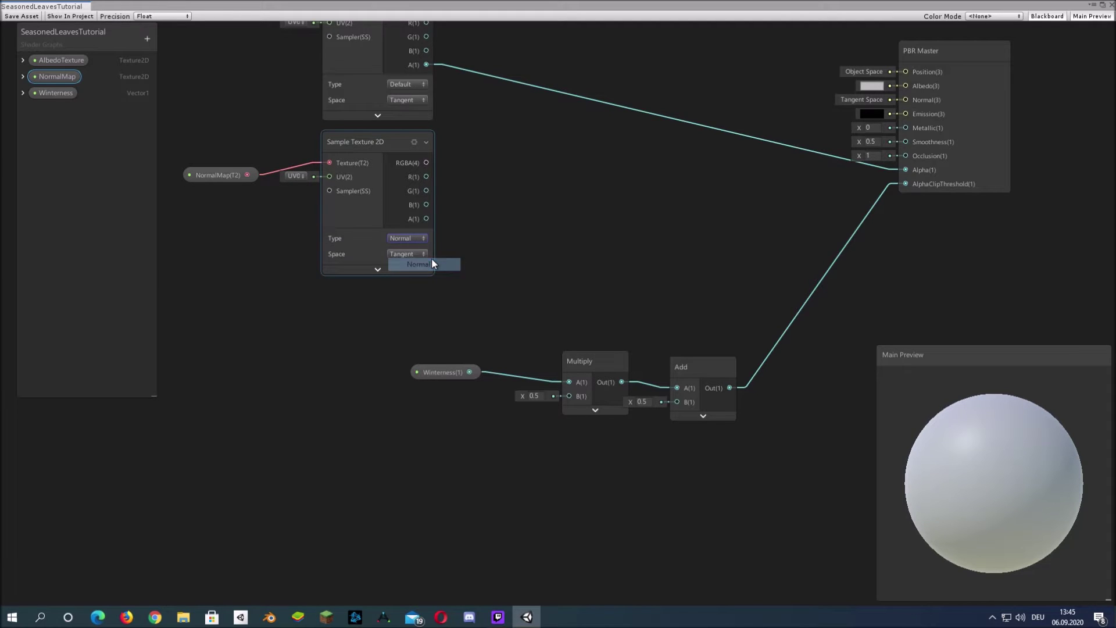
pyautogui.click(227, 174)
pyautogui.click(514, 229)
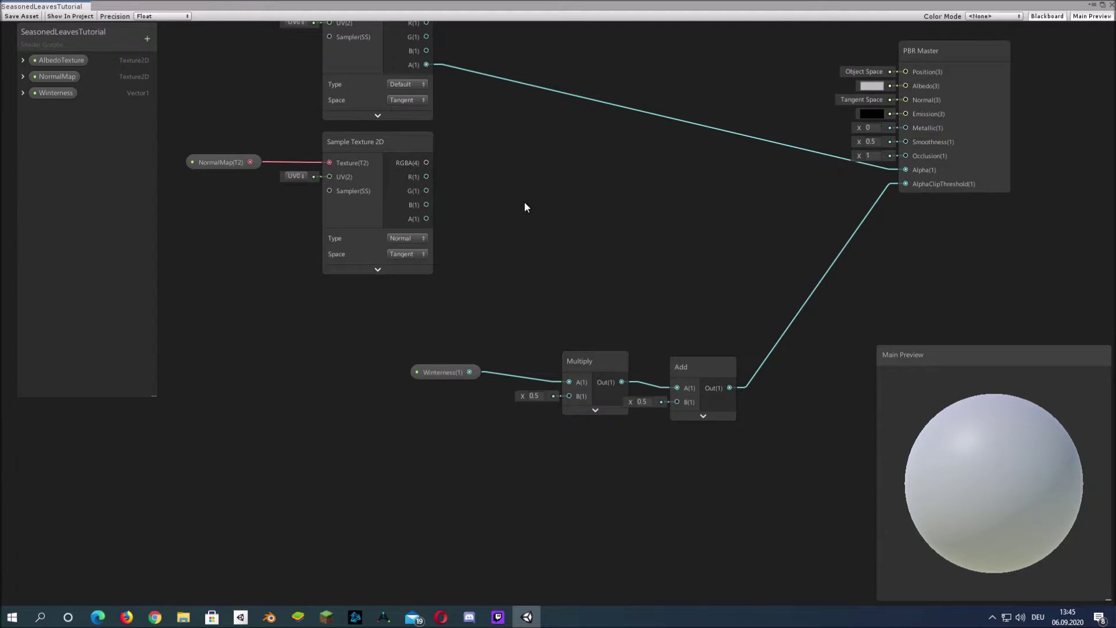
pyautogui.moveTo(525, 202); pyautogui.dragTo(525, 236, button='middle')
pyautogui.click(378, 306)
pyautogui.click(379, 309)
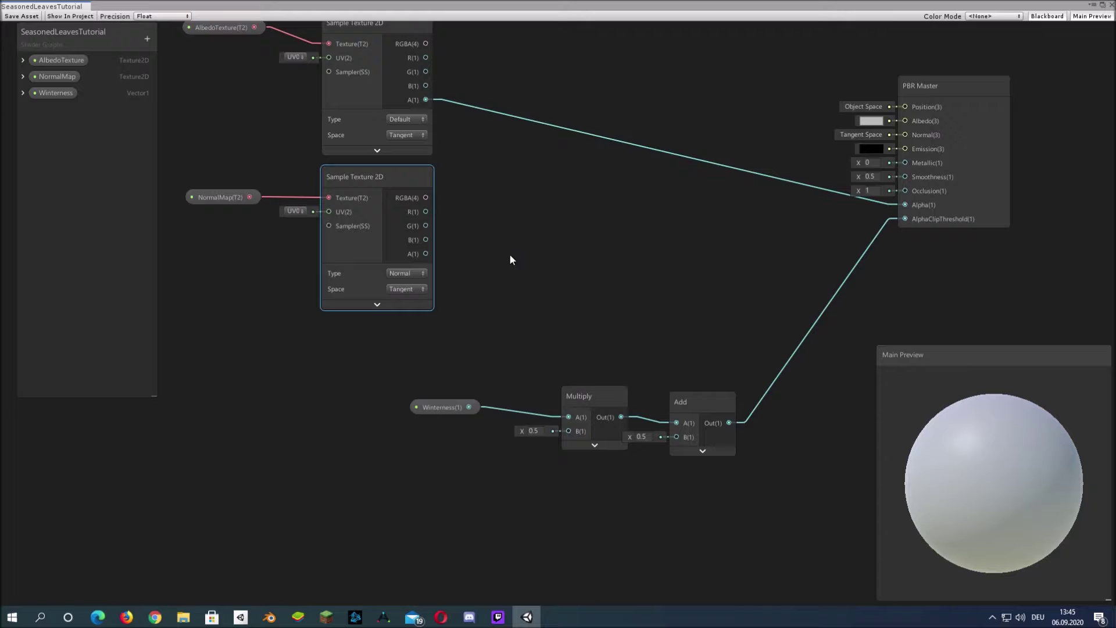
# Set the PBR Master's Smoothness from 0.5 to 0.
pyautogui.scroll(-2, 510, 277)
pyautogui.click(828, 213)
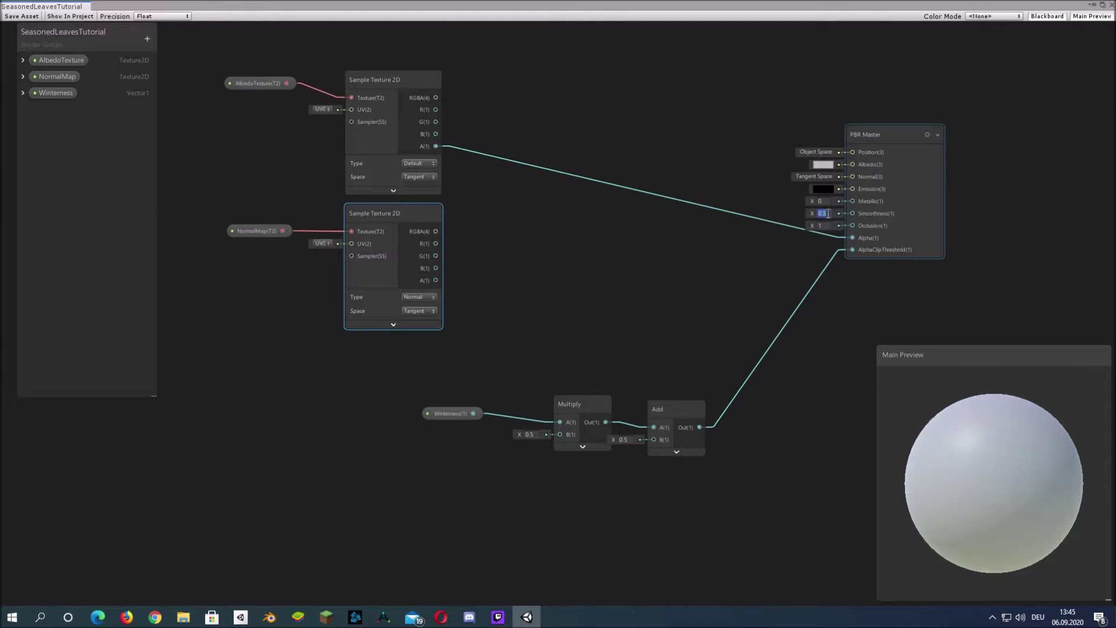
pyautogui.write('0')
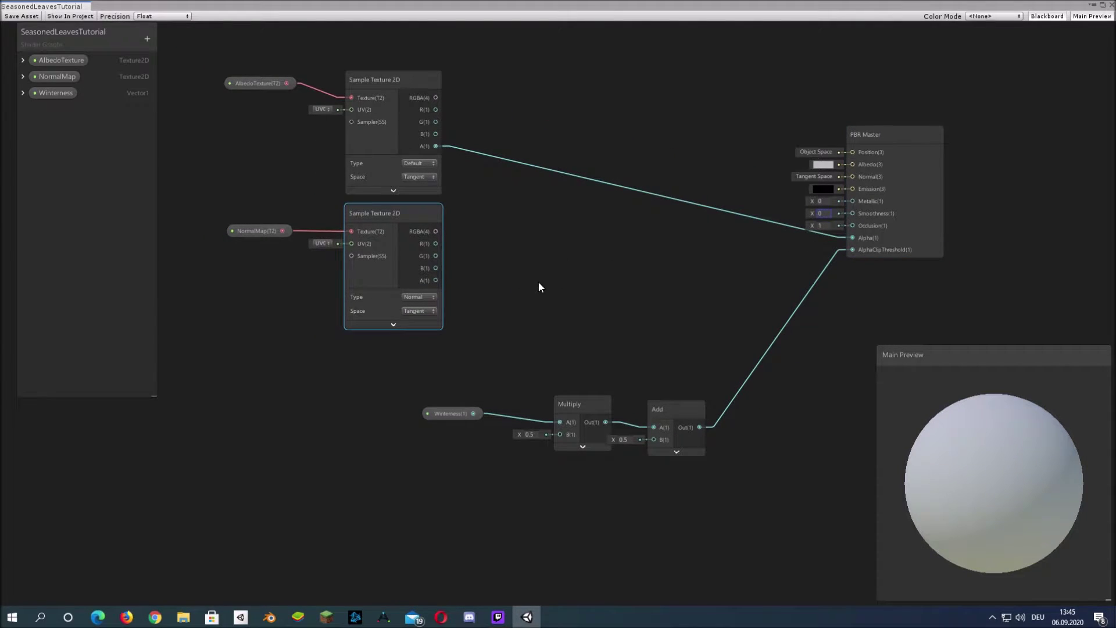
pyautogui.moveTo(510, 292); pyautogui.dragTo(557, 270, button='middle')
# Create a Normal Strength node using the node search.
pyautogui.press('space')
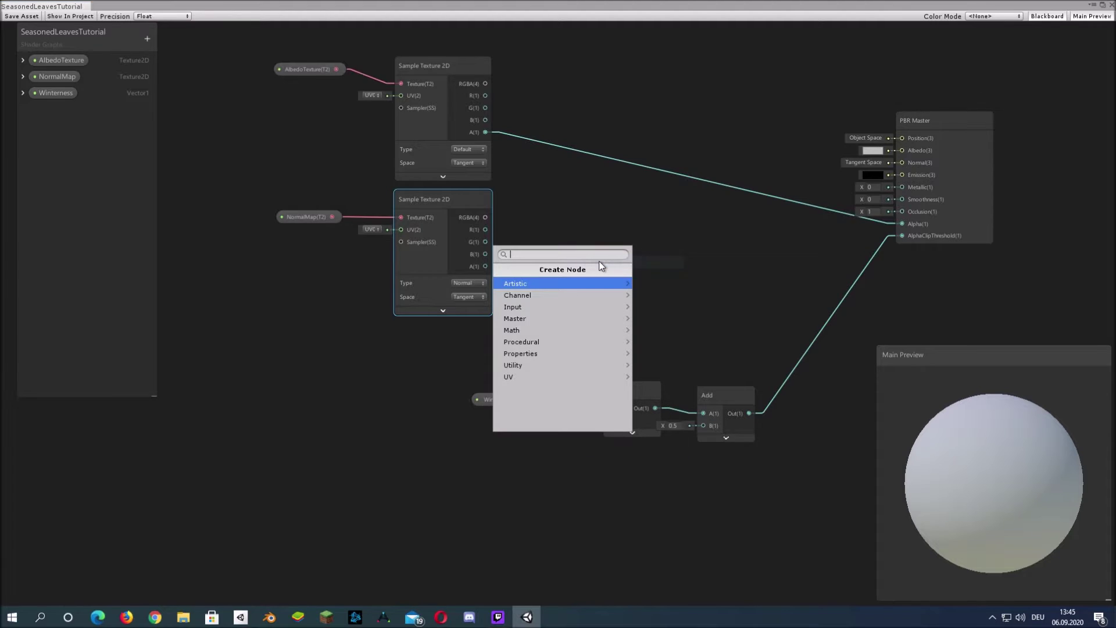
pyautogui.write('normal')
pyautogui.press('Down')
pyautogui.press('Down')
pyautogui.press('Down')
pyautogui.press('Down')
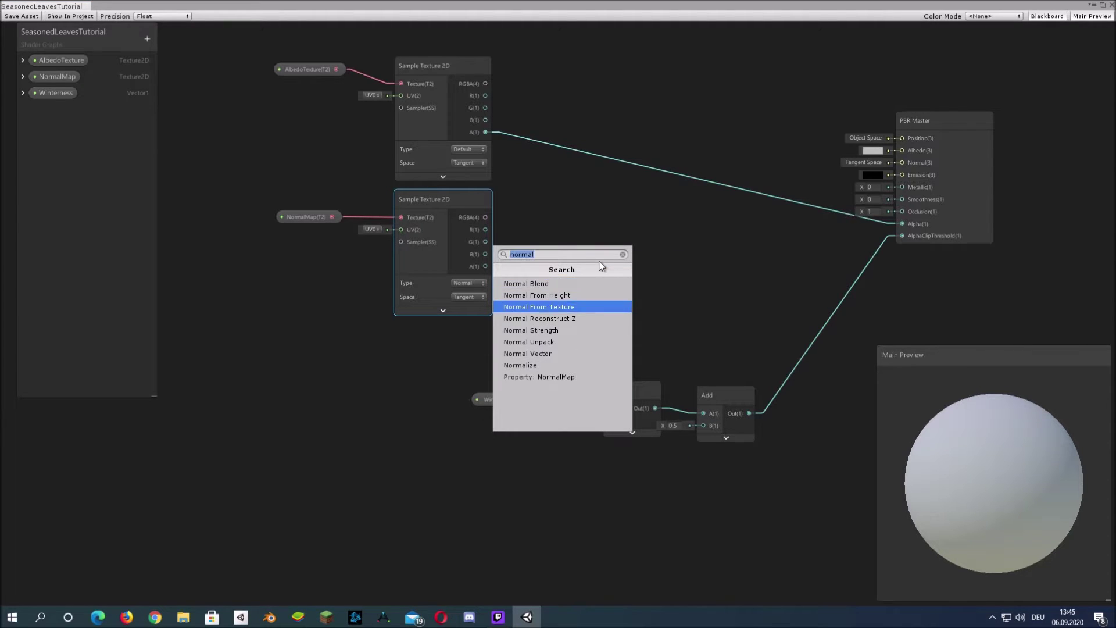
pyautogui.press('Return')
# Add a Vector1 property named NormalStrength with Default mode.
pyautogui.click(147, 39)
pyautogui.click(164, 43)
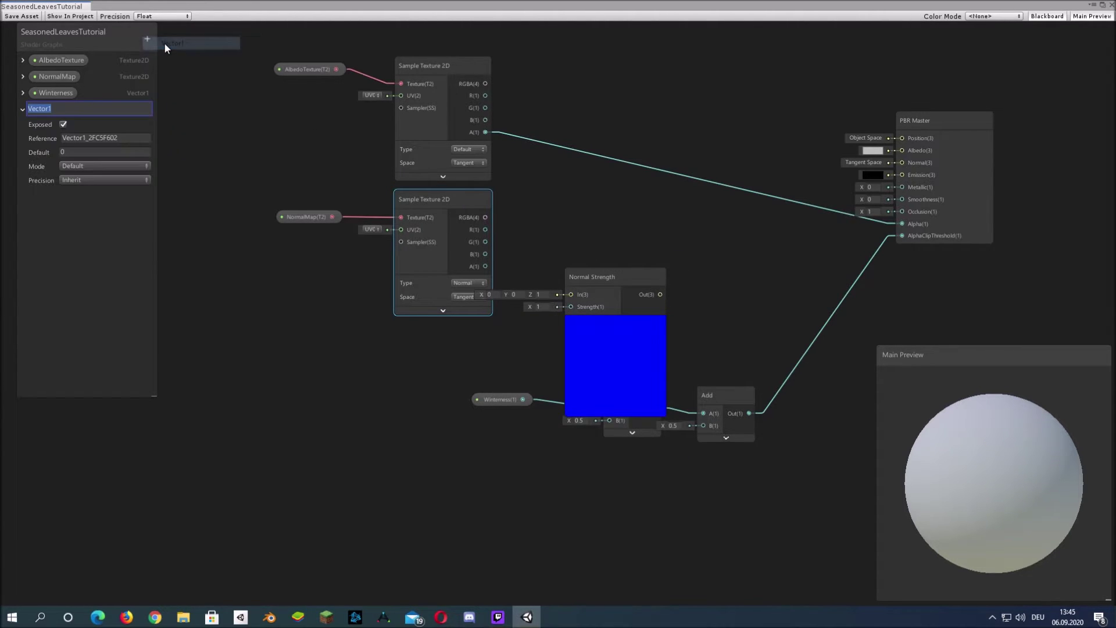
pyautogui.write('NormalStrength')
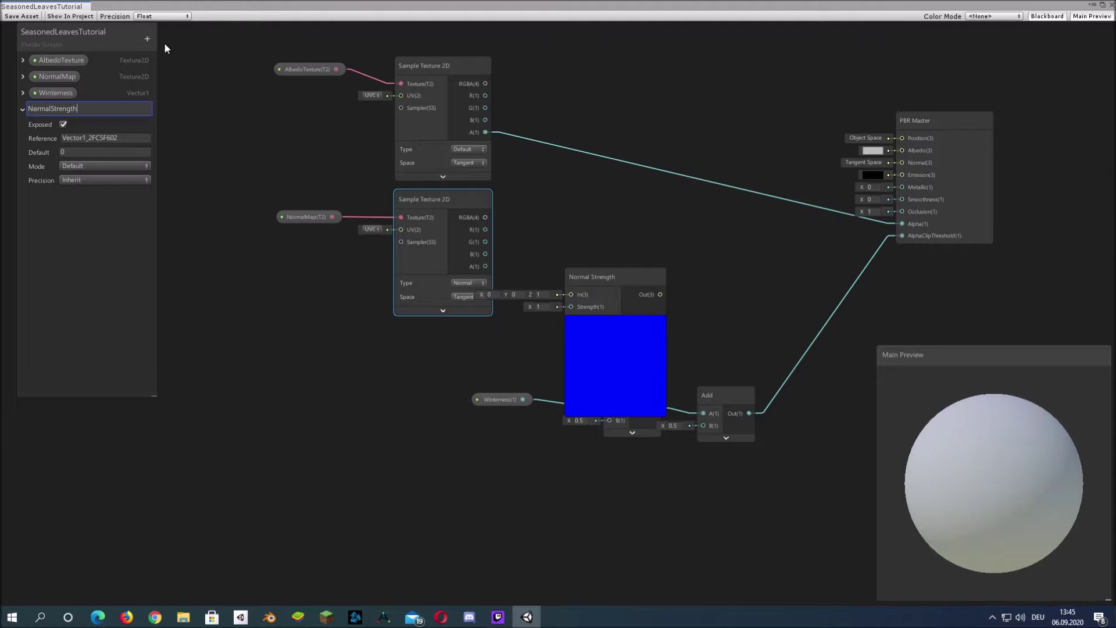
pyautogui.press('Return')
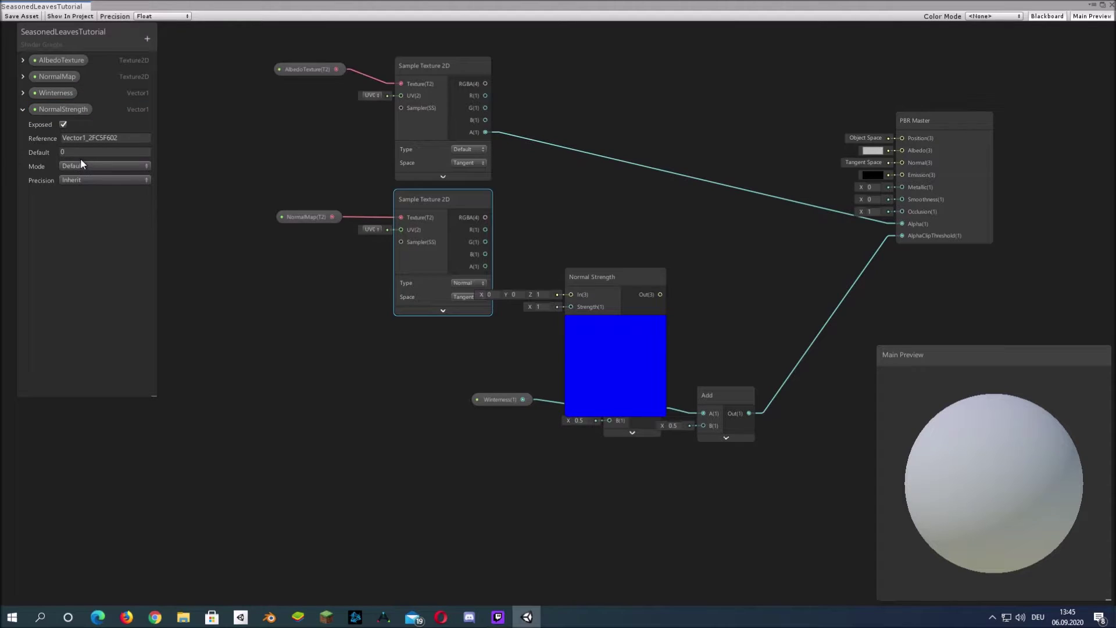
pyautogui.click(88, 164)
pyautogui.click(89, 165)
pyautogui.click(76, 151)
# Drive Normal Strength with NormalStrength and the normal sample, and connect its output to master Normal.
pyautogui.moveTo(45, 110); pyautogui.dragTo(571, 306)
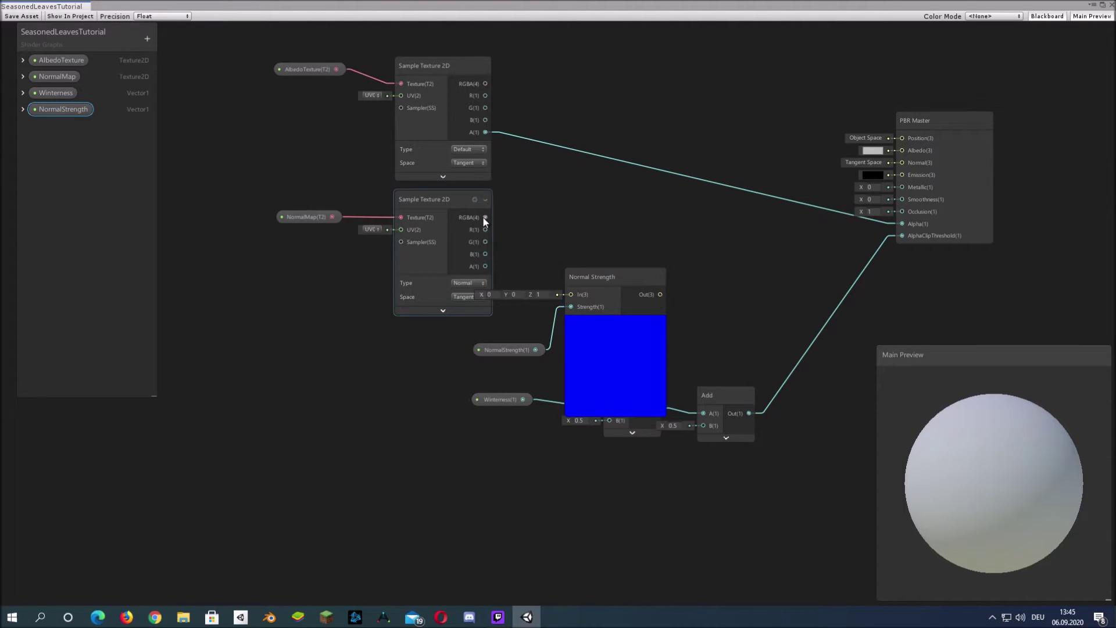
pyautogui.moveTo(486, 216); pyautogui.dragTo(571, 294)
pyautogui.moveTo(641, 305); pyautogui.dragTo(626, 239)
pyautogui.moveTo(508, 348); pyautogui.dragTo(460, 334)
pyautogui.moveTo(644, 233); pyautogui.dragTo(908, 167)
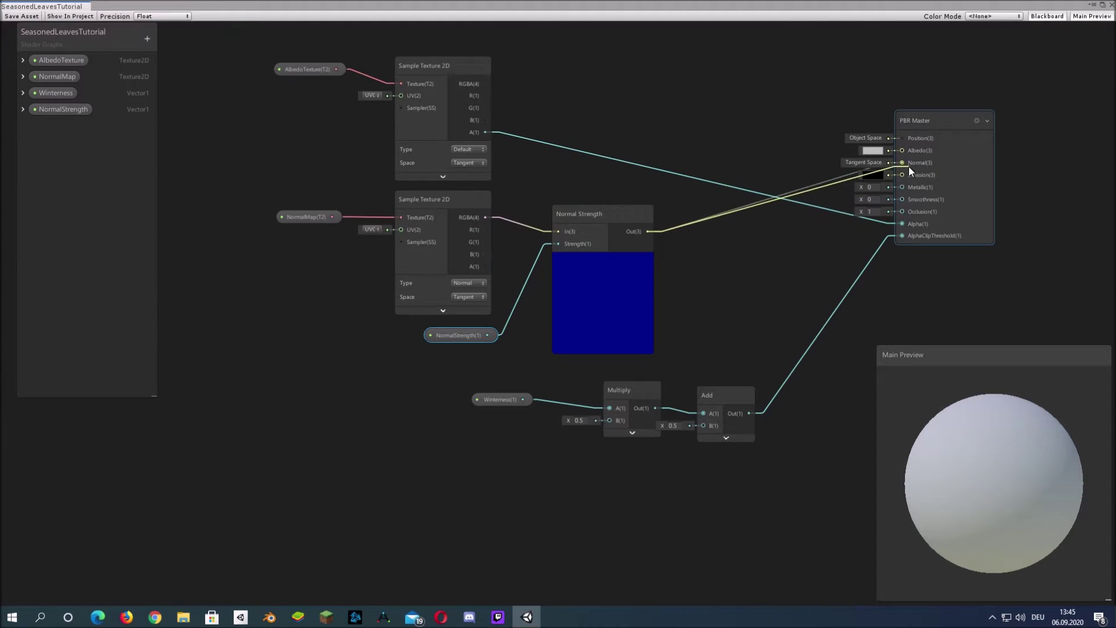
# Connect the albedo sampler's RGBA output to the PBR Master Albedo input.
pyautogui.moveTo(790, 267); pyautogui.dragTo(740, 297, button='middle')
pyautogui.moveTo(436, 115); pyautogui.dragTo(852, 181)
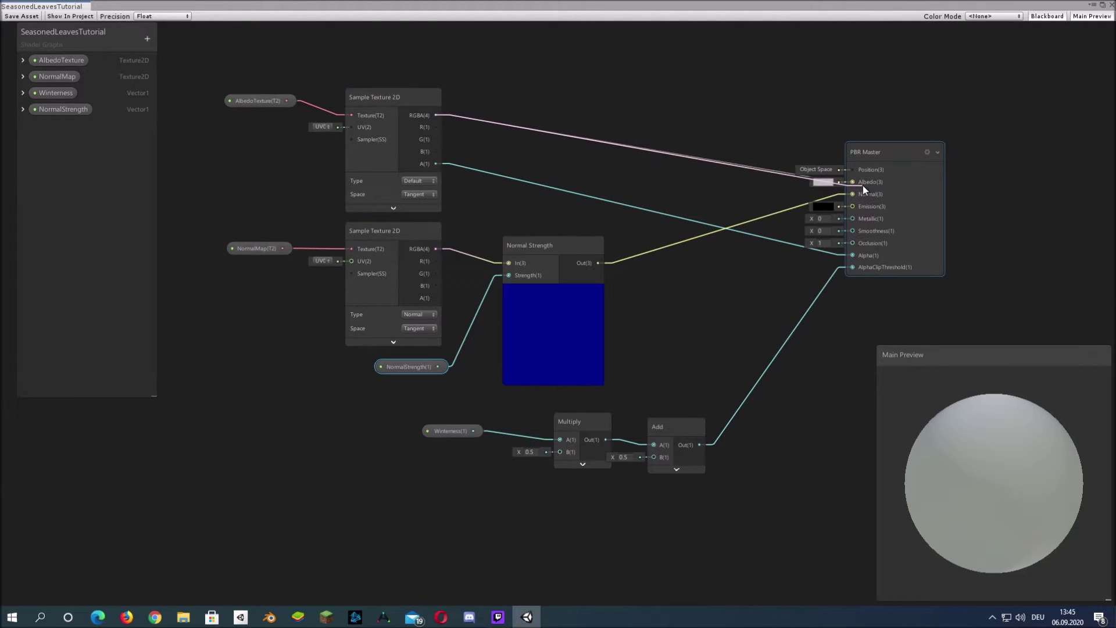
pyautogui.moveTo(656, 177); pyautogui.dragTo(588, 155, button='middle')
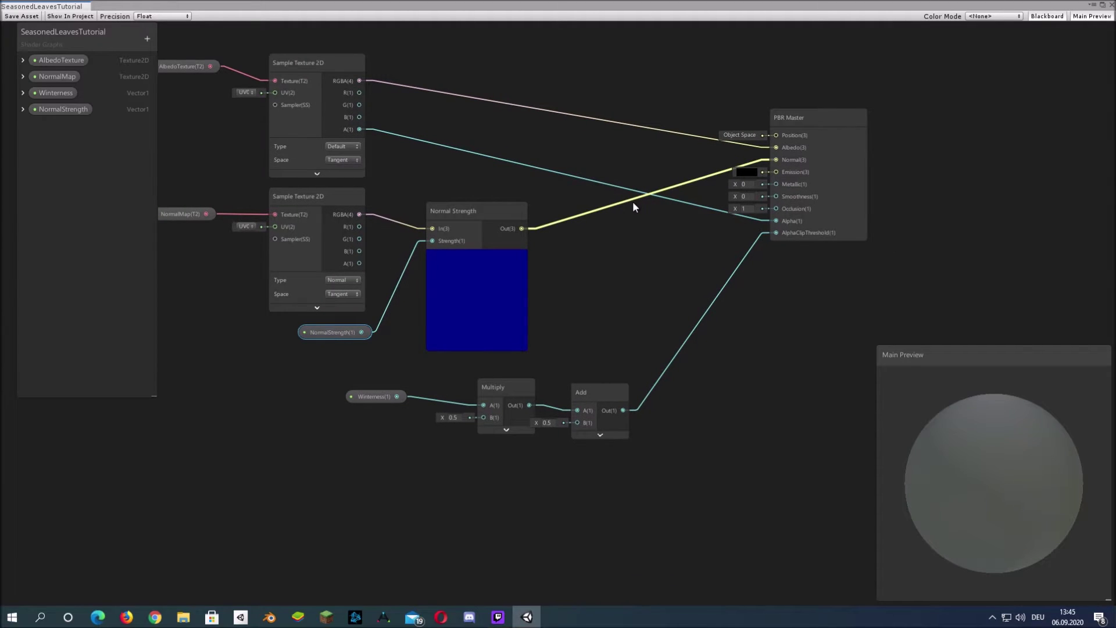
pyautogui.scroll(-1, 615, 248)
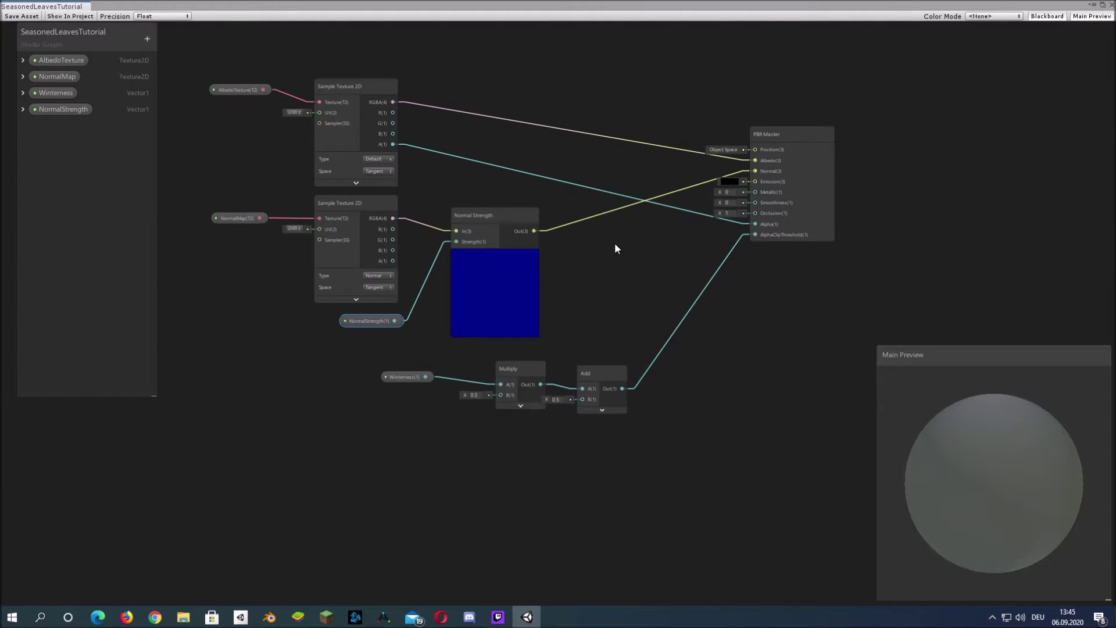
# Add a SummerColor Color property with a bright yellow-green default.
pyautogui.moveTo(567, 159); pyautogui.dragTo(628, 160, button='middle')
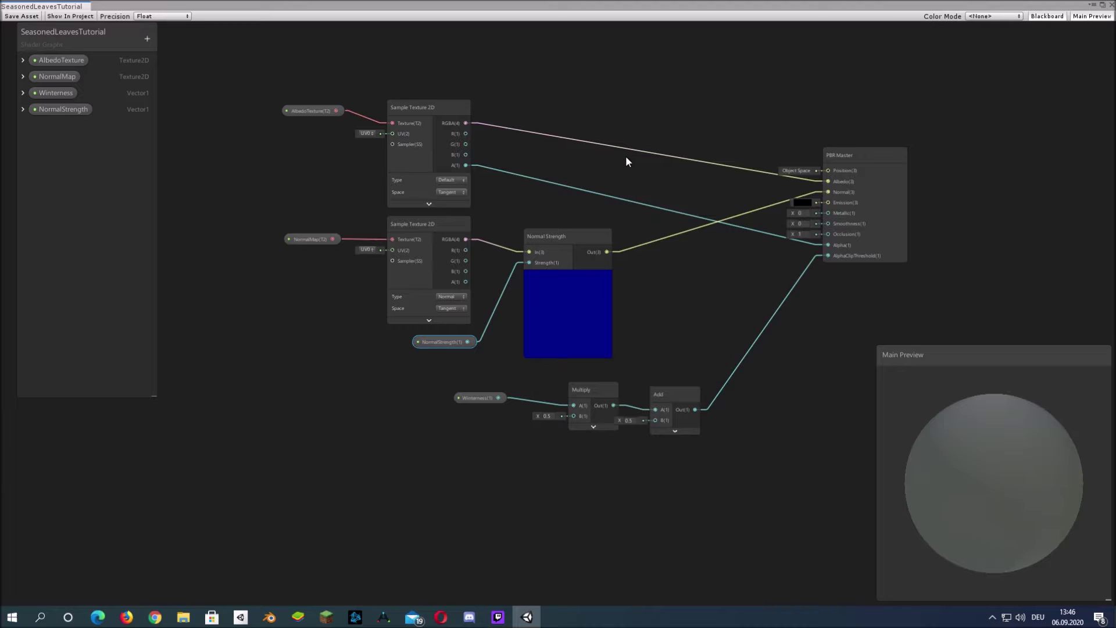
pyautogui.rightClick(626, 156)
pyautogui.click(148, 38)
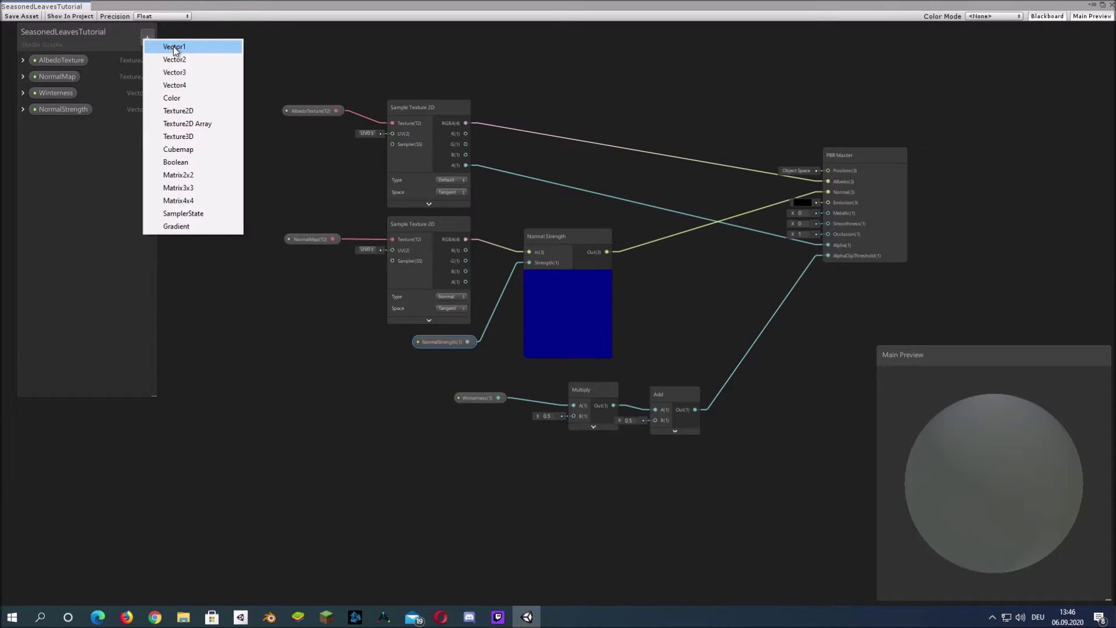
pyautogui.click(191, 100)
pyautogui.write('Summer')
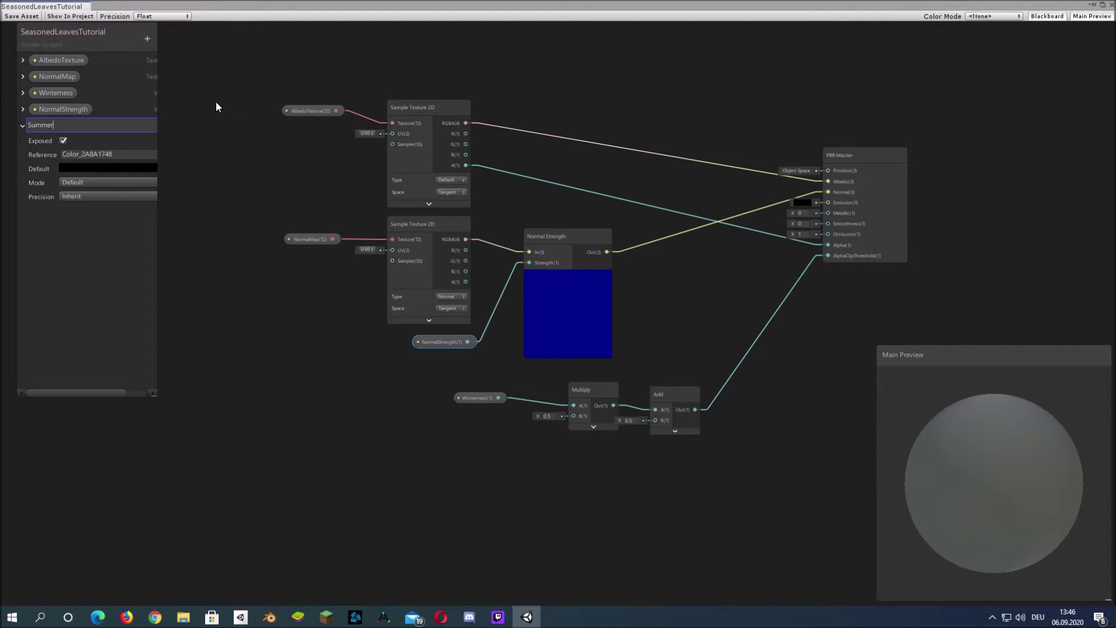
pyautogui.write('Color')
pyautogui.press('Return')
pyautogui.click(108, 169)
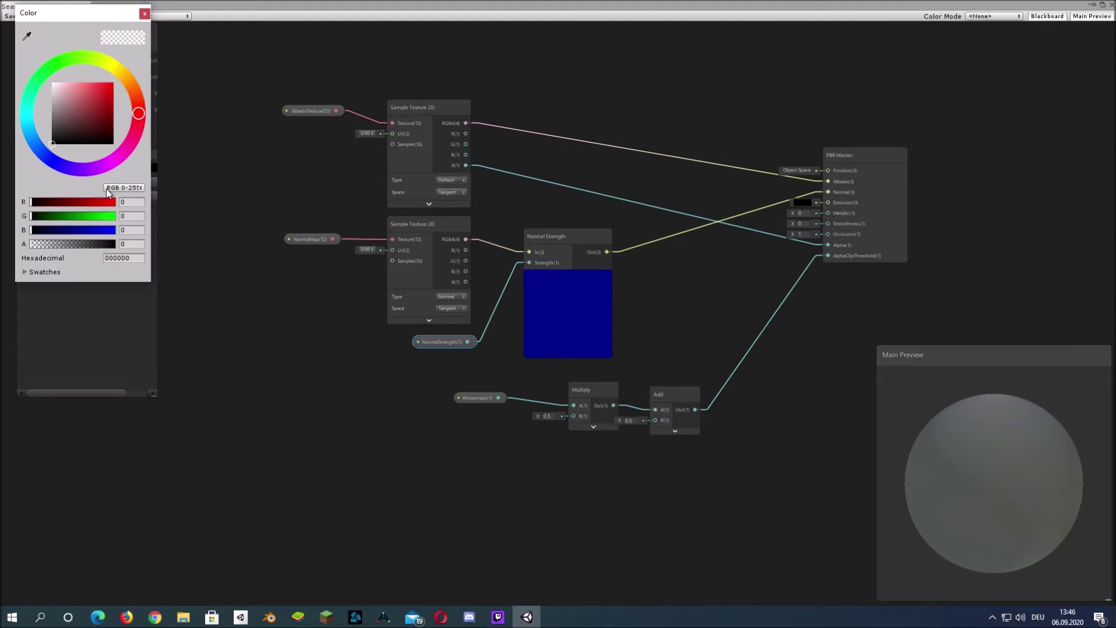
pyautogui.click(57, 66)
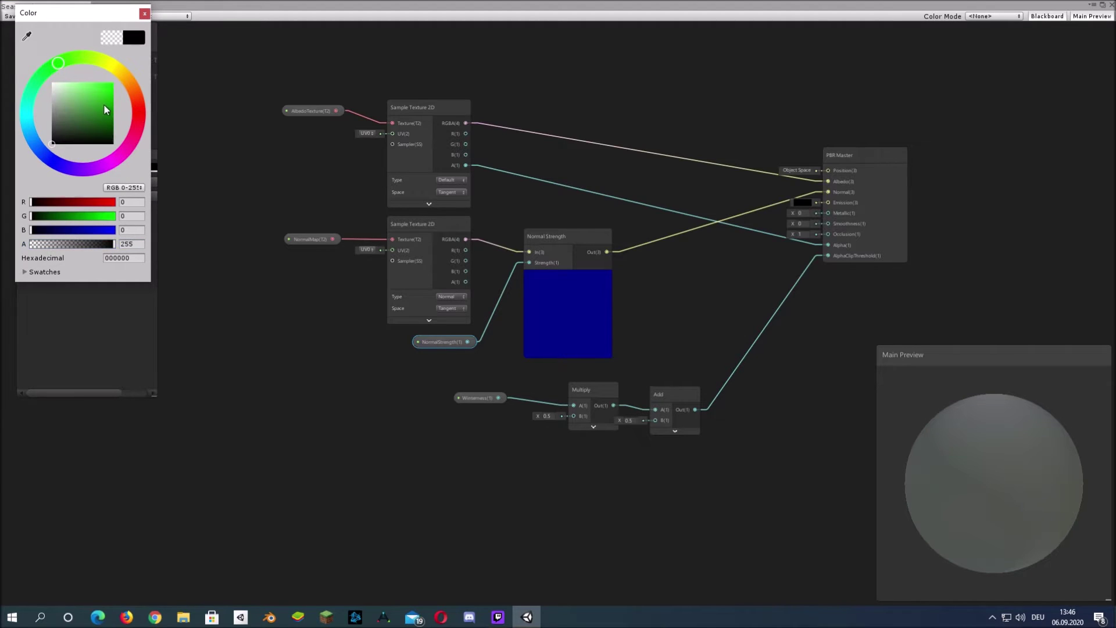
pyautogui.moveTo(104, 104)
pyautogui.mouseDown()
pyautogui.moveTo(123, 58)
pyautogui.moveTo(80, 83)
pyautogui.moveTo(117, 71)
pyautogui.mouseUp()
pyautogui.click(77, 58)
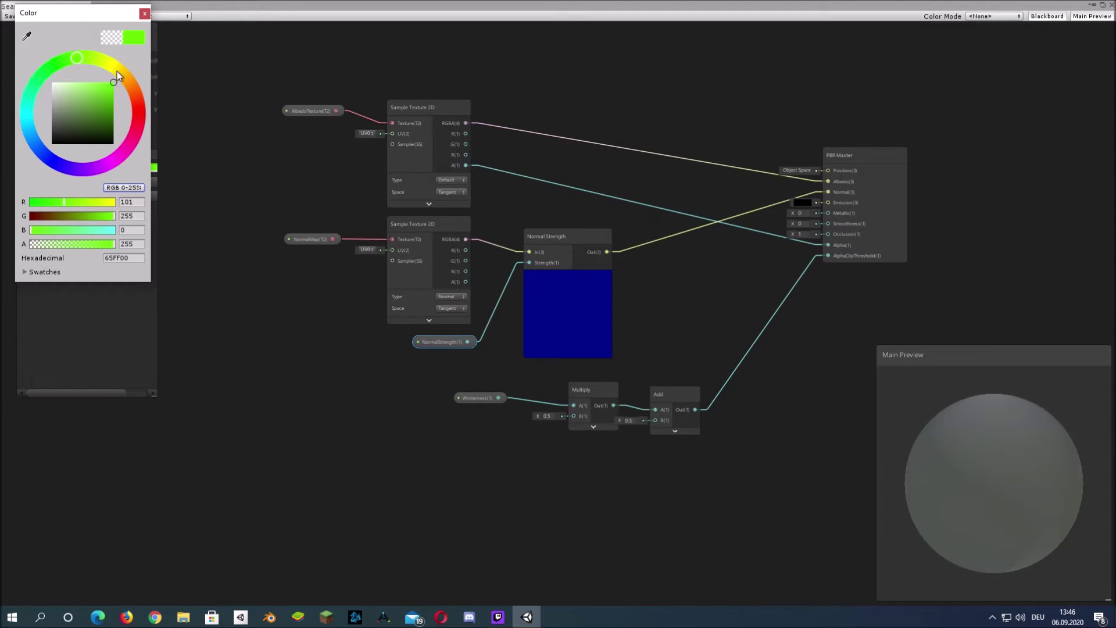
pyautogui.click(144, 13)
# Add an AutumnColor Color property with a saturated red default at full opacity.
pyautogui.click(146, 38)
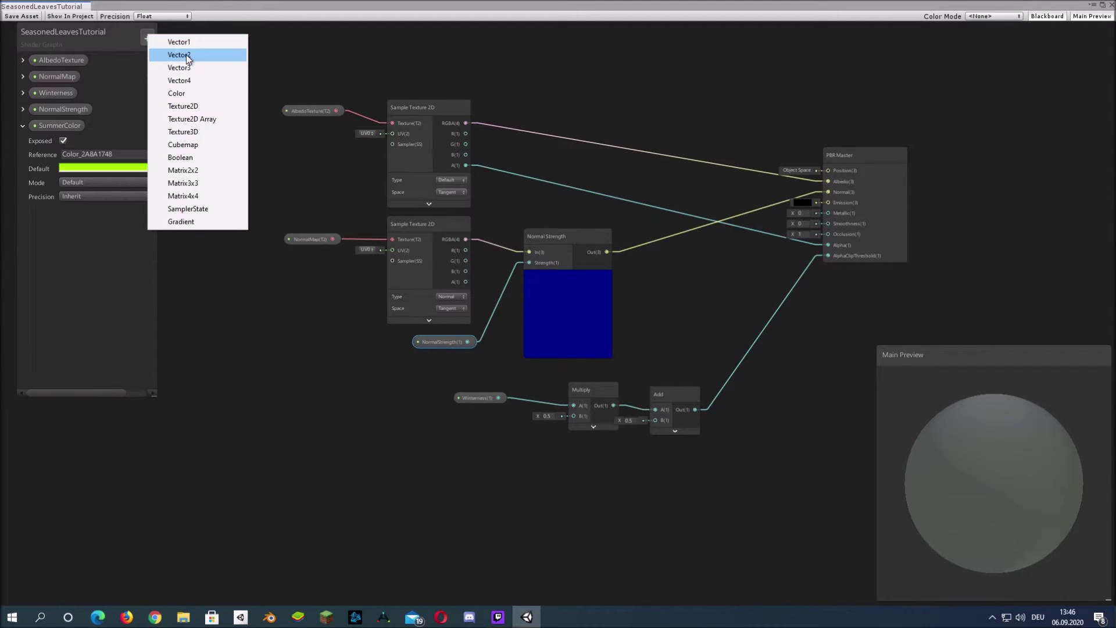
pyautogui.click(197, 93)
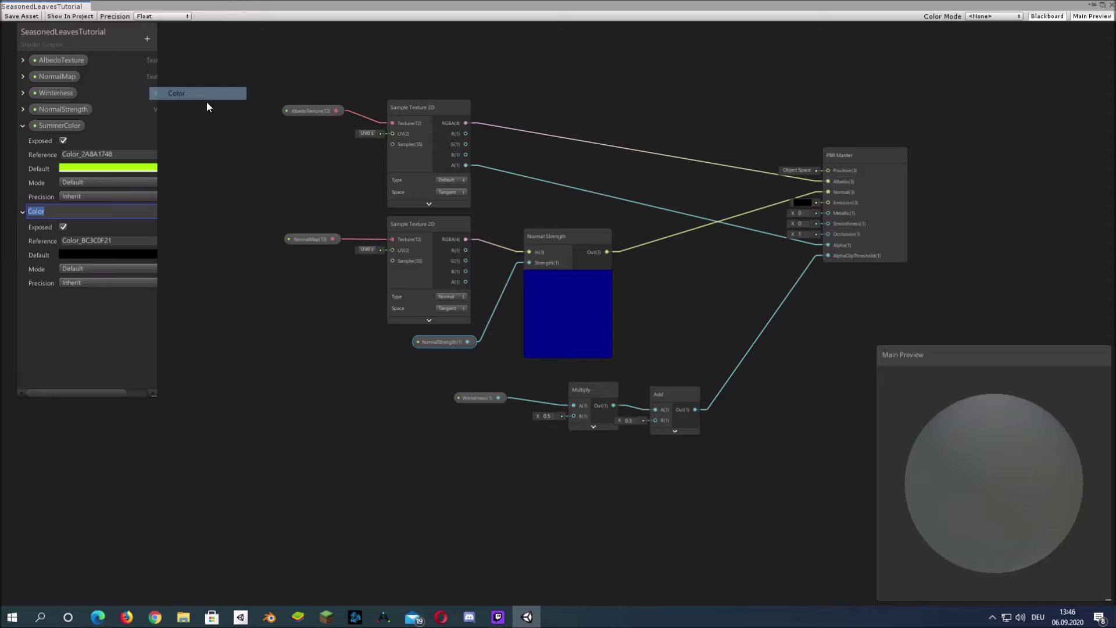
pyautogui.write('Aut')
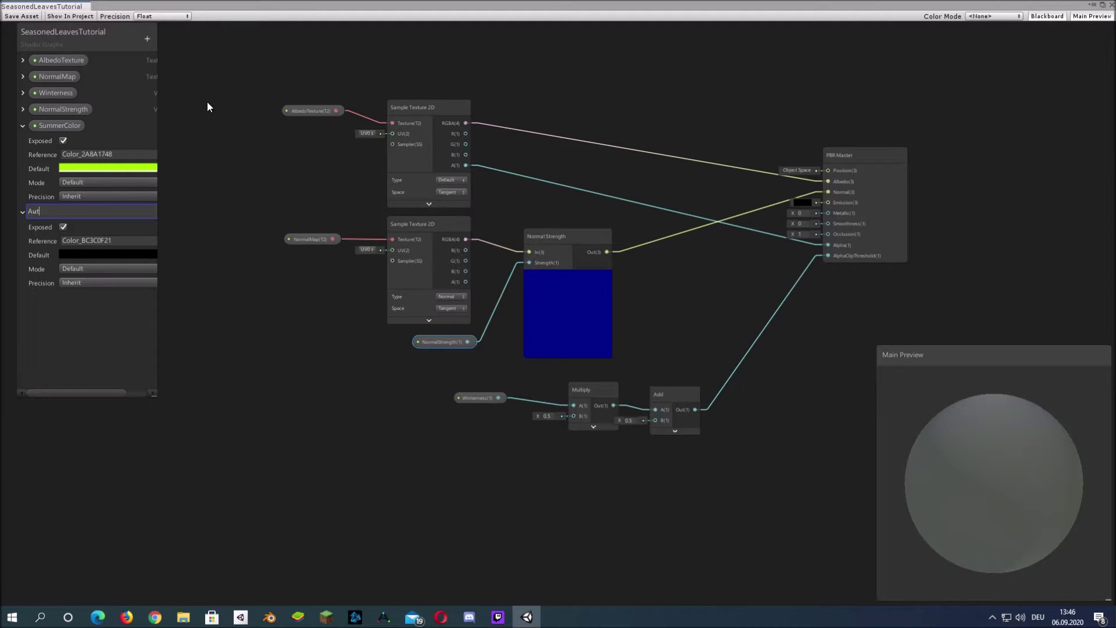
pyautogui.write('umnColor')
pyautogui.press('Return')
pyautogui.click(95, 253)
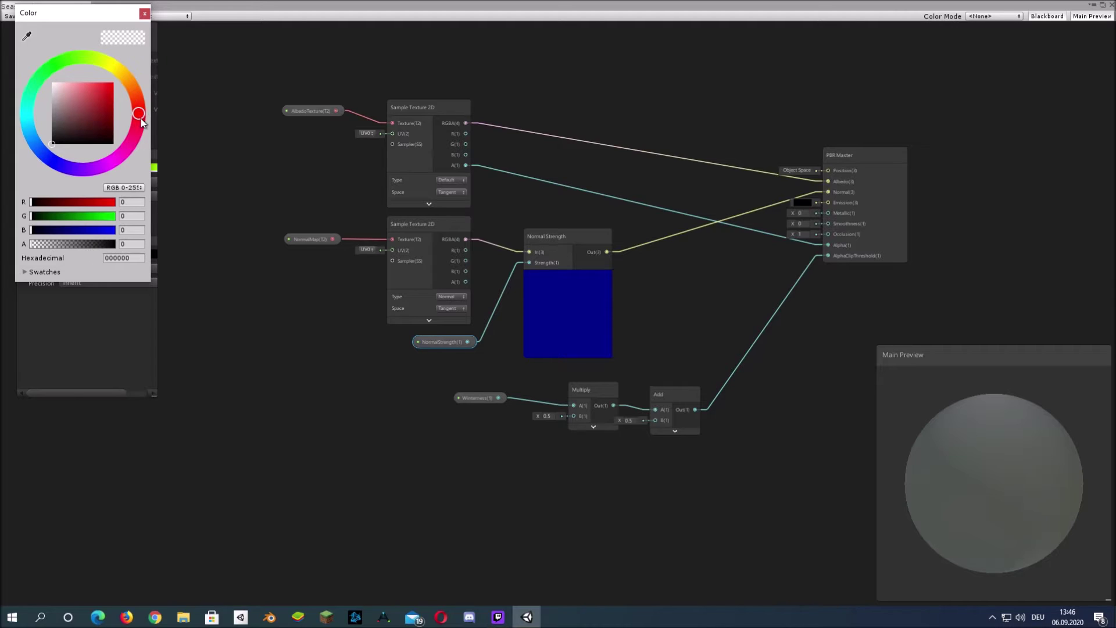
pyautogui.moveTo(140, 117); pyautogui.dragTo(138, 107)
pyautogui.moveTo(93, 93); pyautogui.dragTo(115, 80)
pyautogui.moveTo(55, 244); pyautogui.dragTo(146, 231)
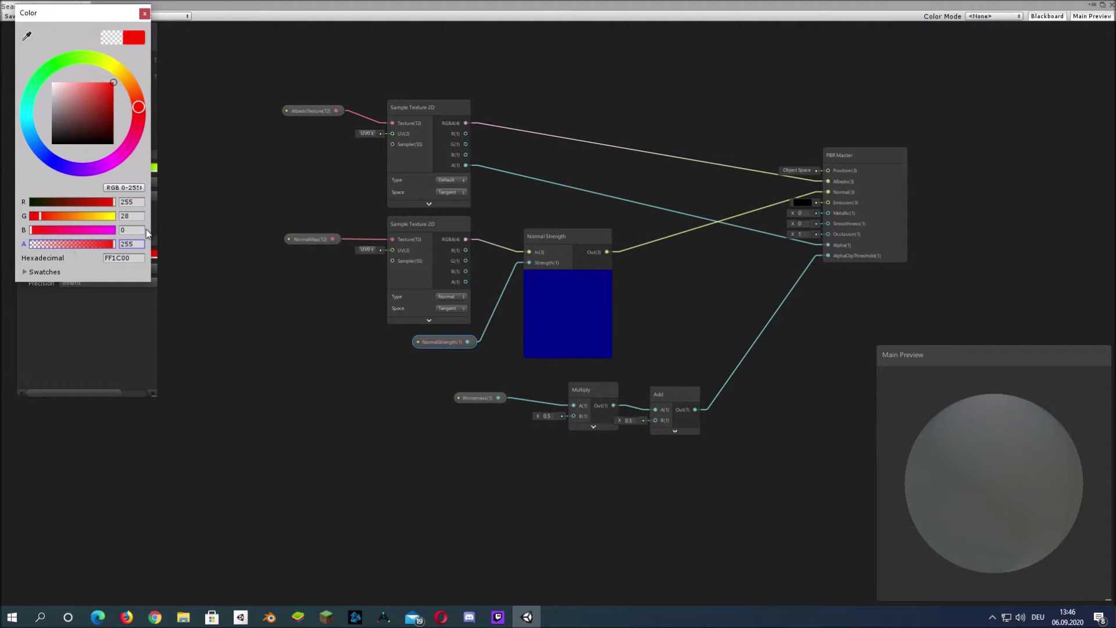
pyautogui.click(145, 14)
# Add a WinterColor Color property with a dark brown default at full opacity.
pyautogui.click(147, 41)
pyautogui.click(190, 105)
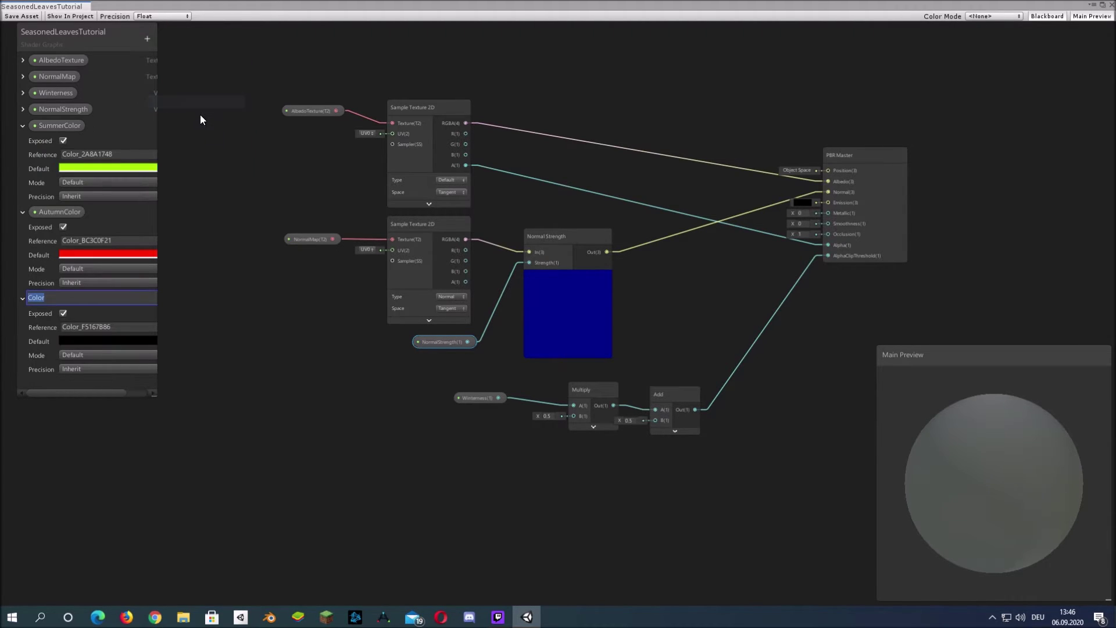
pyautogui.write('WinterCo')
pyautogui.press('Return')
pyautogui.click(115, 340)
pyautogui.click(139, 106)
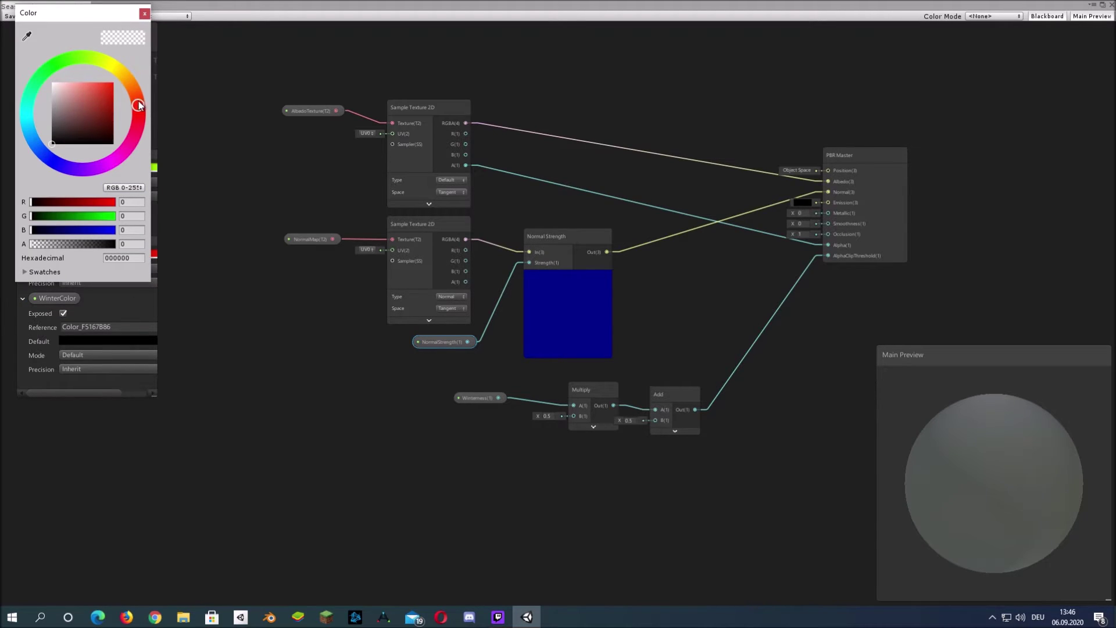
pyautogui.moveTo(138, 105); pyautogui.dragTo(136, 95)
pyautogui.moveTo(88, 125); pyautogui.dragTo(86, 121)
pyautogui.moveTo(35, 243); pyautogui.dragTo(116, 244)
pyautogui.click(148, 15)
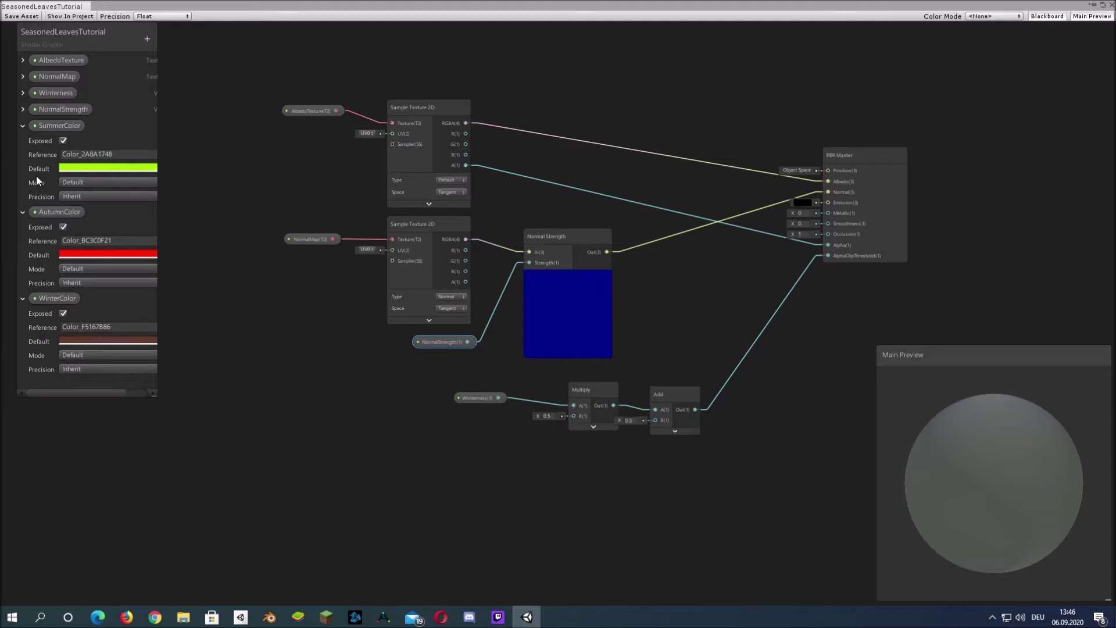
pyautogui.click(23, 125)
pyautogui.click(22, 144)
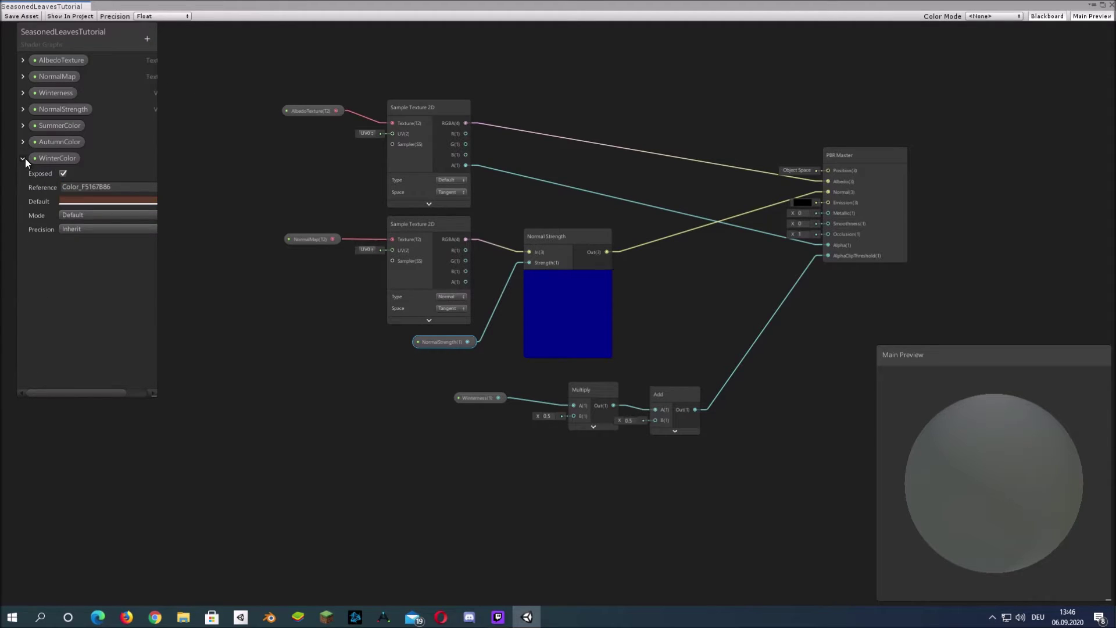
# Add a One Minus node and feed Winterness into it.
pyautogui.click(24, 158)
pyautogui.moveTo(741, 85); pyautogui.dragTo(744, 190, button='middle')
pyautogui.rightClick(453, 92)
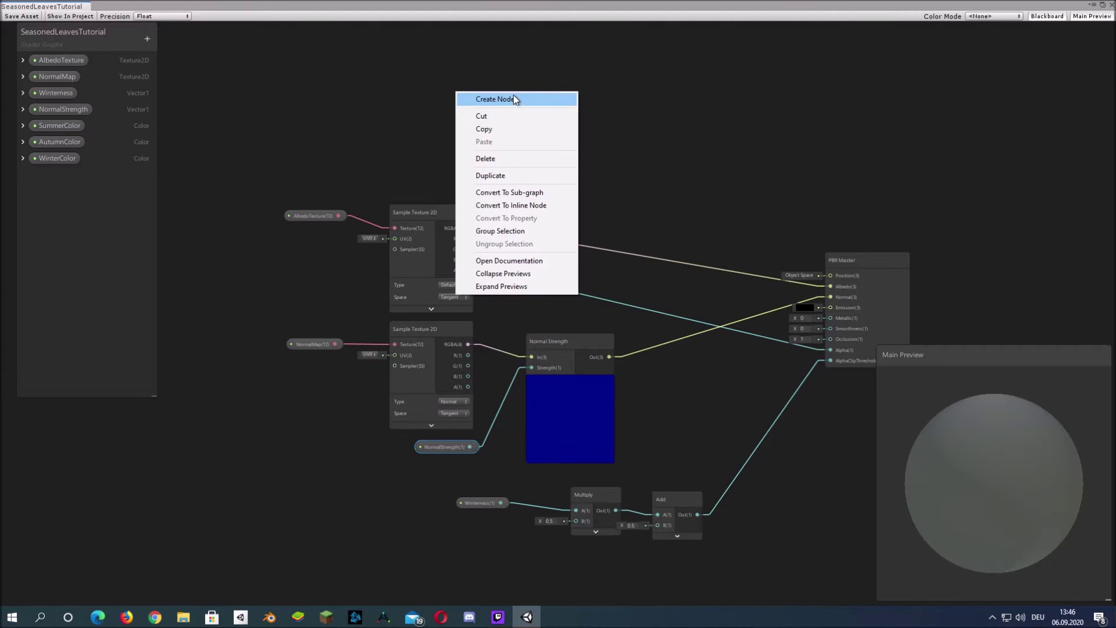
pyautogui.click(514, 97)
pyautogui.write('one minus')
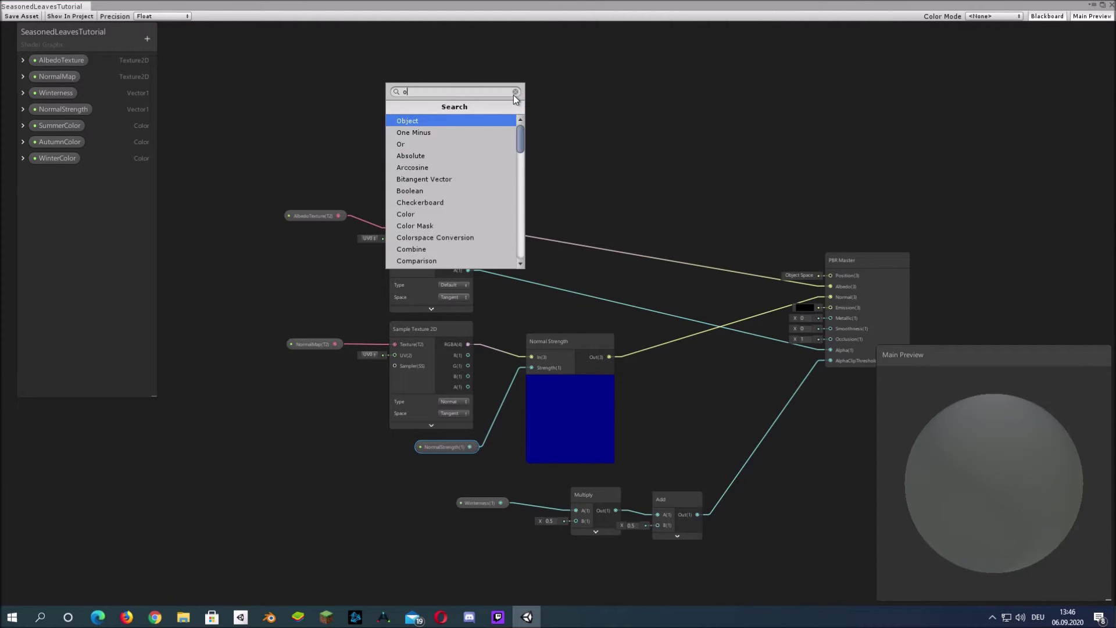
pyautogui.press('Return')
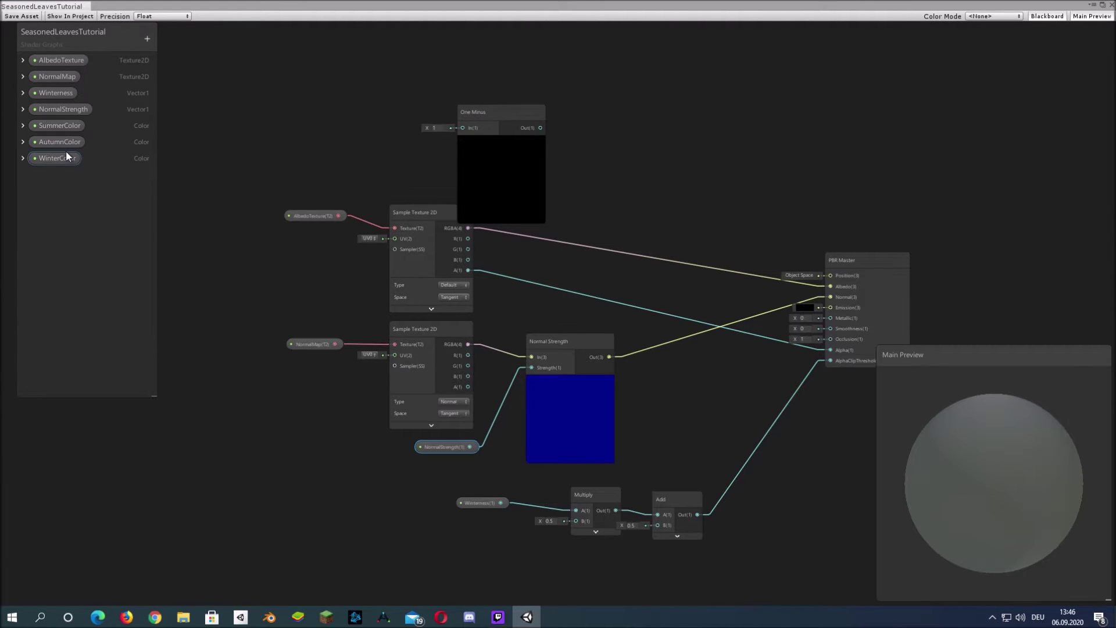
pyautogui.moveTo(56, 92); pyautogui.dragTo(415, 121)
pyautogui.click(501, 141)
# Create a Multiply node with One Minus in A and SummerColor in B.
pyautogui.rightClick(508, 123)
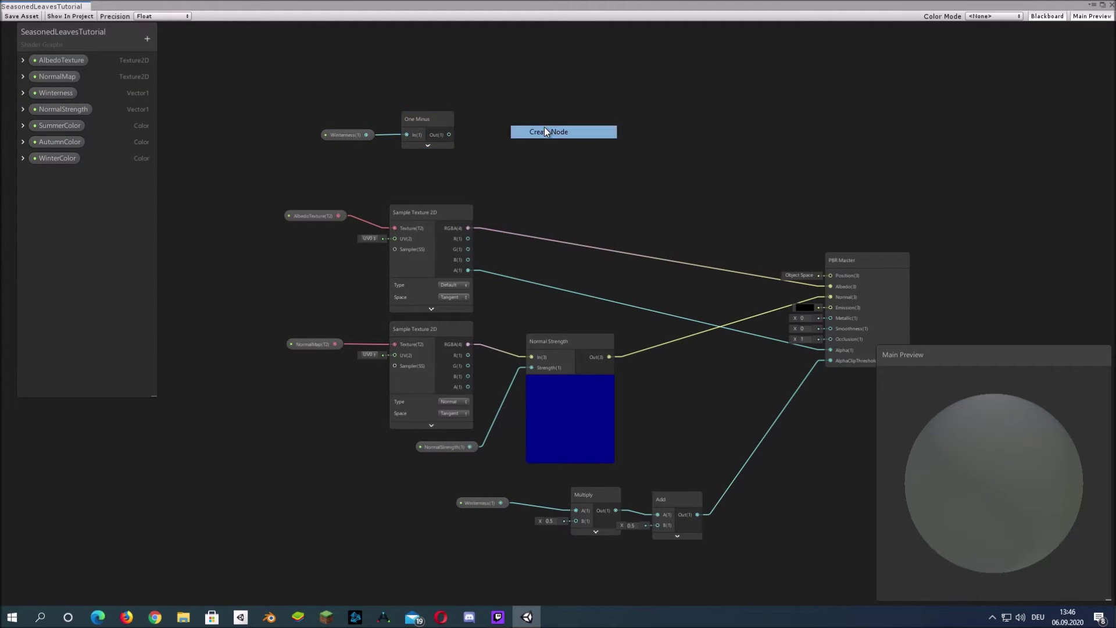
pyautogui.click(546, 127)
pyautogui.write('multiply')
pyautogui.press('Return')
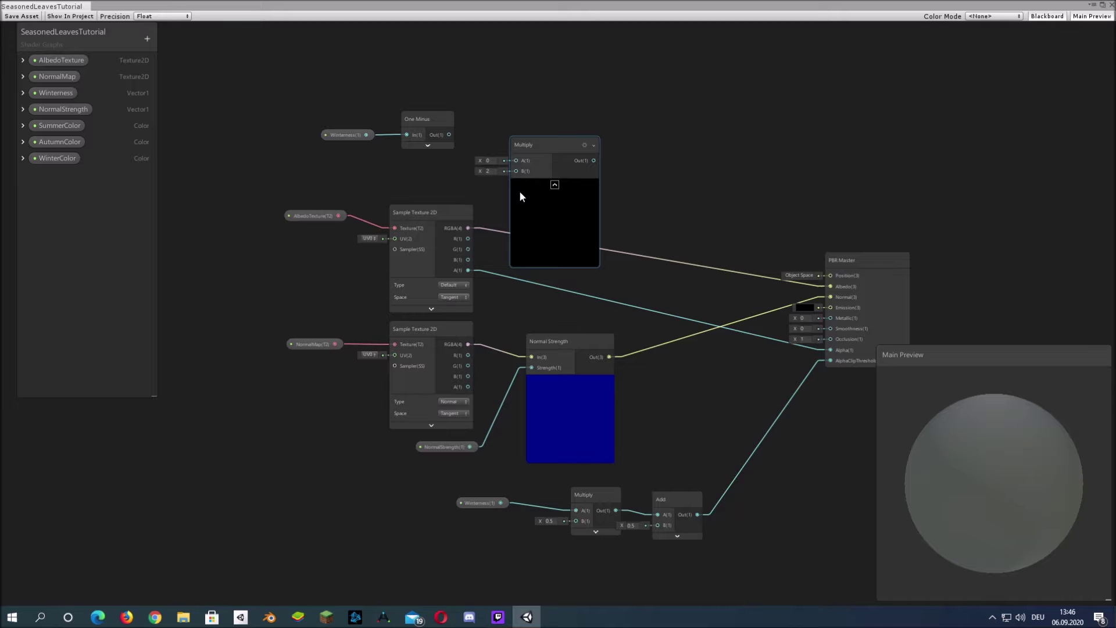
pyautogui.click(555, 185)
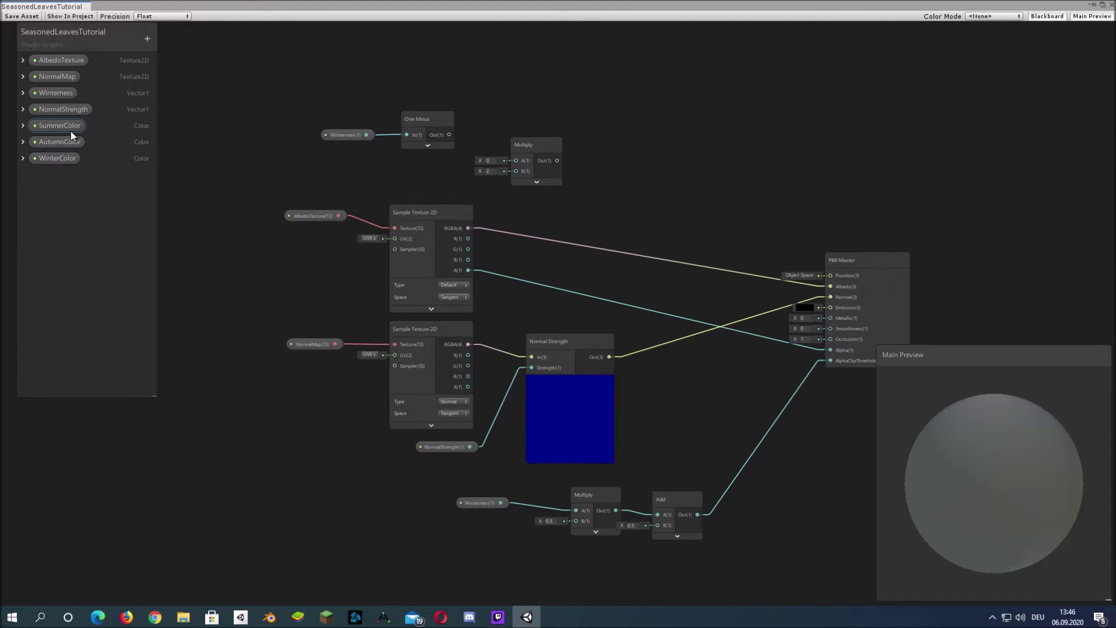
pyautogui.moveTo(414, 170); pyautogui.dragTo(516, 171)
pyautogui.moveTo(449, 134); pyautogui.dragTo(522, 161)
pyautogui.moveTo(385, 173); pyautogui.dragTo(418, 169)
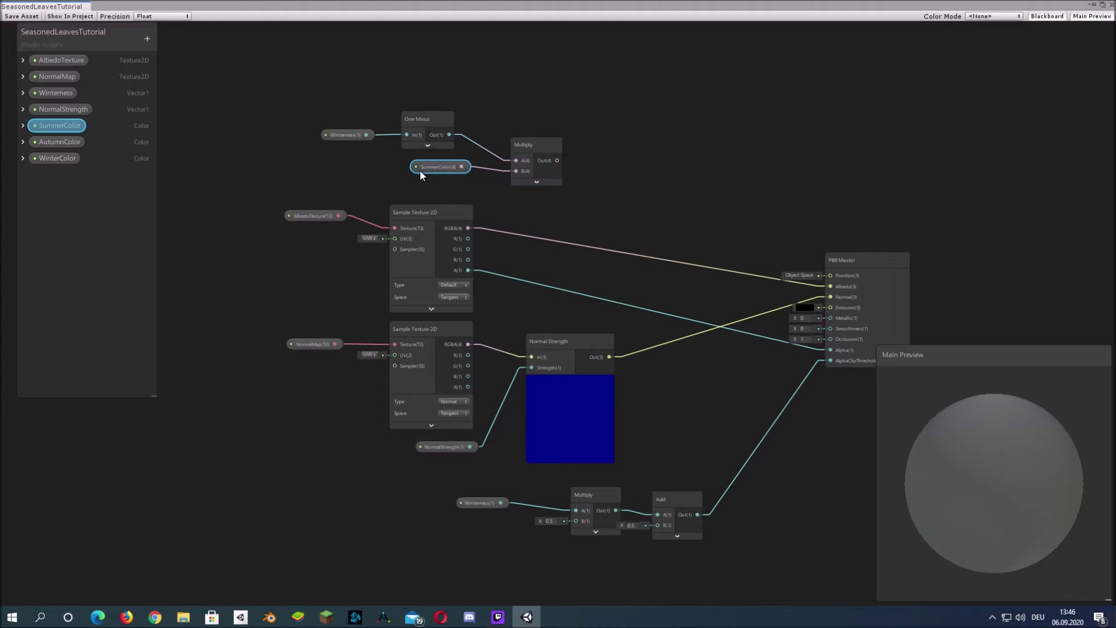
pyautogui.click(590, 197)
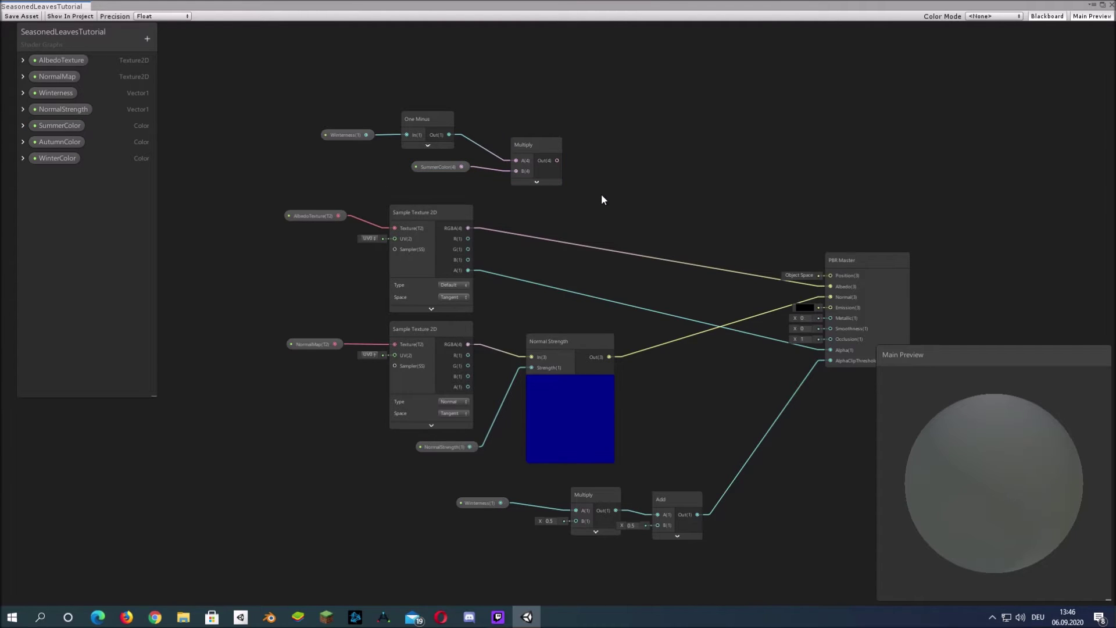
pyautogui.moveTo(642, 181); pyautogui.dragTo(610, 171, button='middle')
# Add an Add node beside the summer Multiply and wire that Multiply into its A input.
pyautogui.press('space')
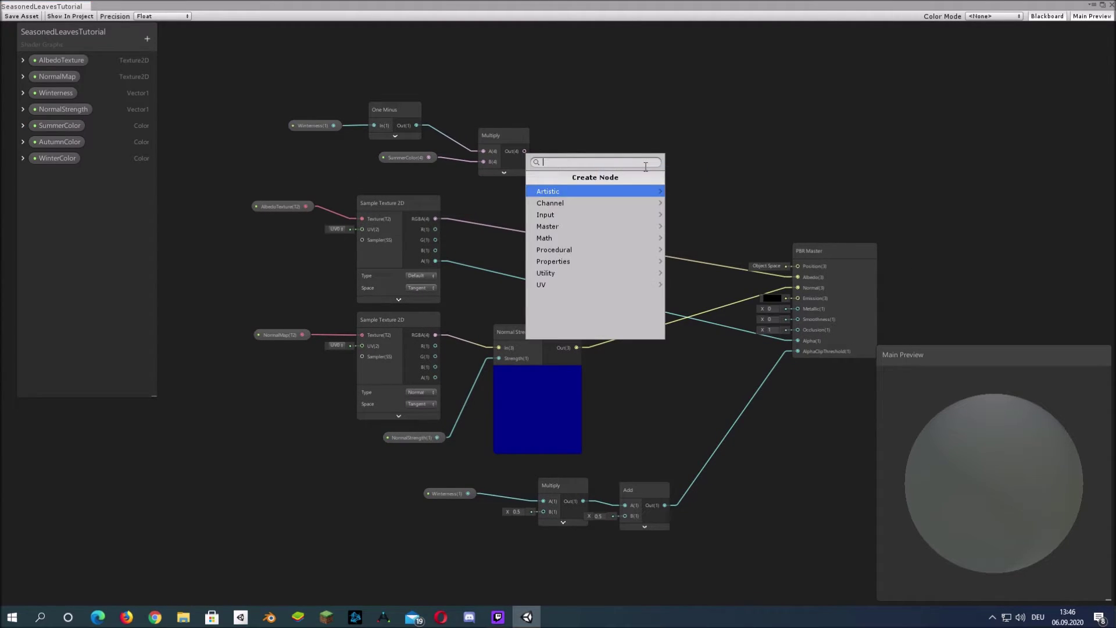
pyautogui.write('add')
pyautogui.press('Return')
pyautogui.moveTo(271, 56); pyautogui.dragTo(517, 166)
pyautogui.moveTo(516, 166); pyautogui.dragTo(453, 13)
pyautogui.click(561, 128)
pyautogui.moveTo(562, 128); pyautogui.dragTo(619, 257, button='middle')
pyautogui.moveTo(709, 332); pyautogui.dragTo(604, 149)
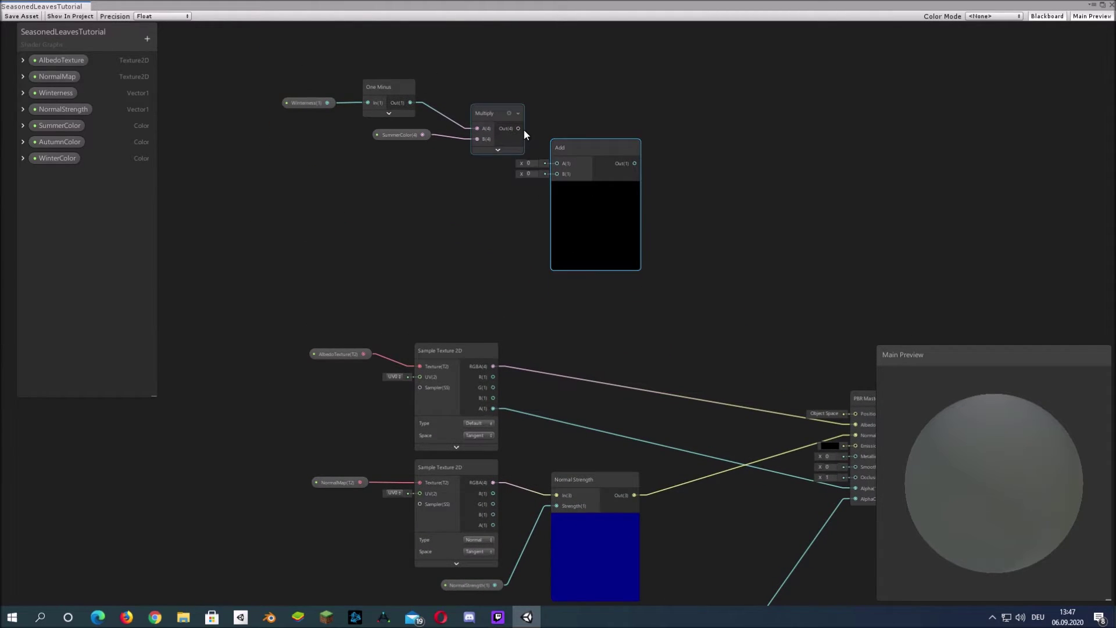
pyautogui.moveTo(524, 130); pyautogui.dragTo(557, 163)
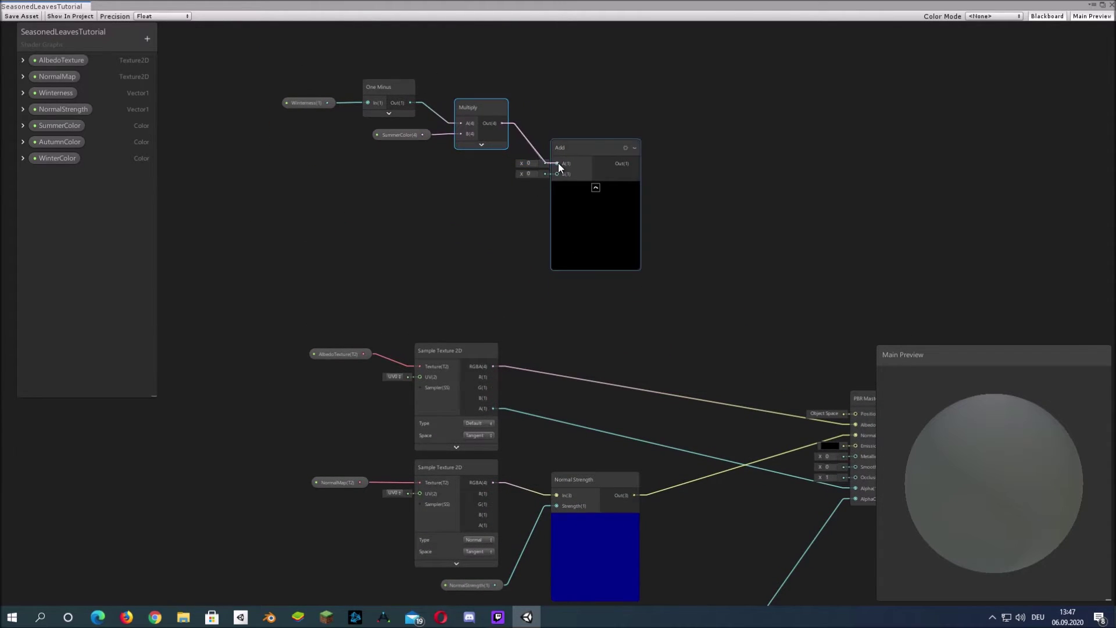
pyautogui.click(593, 186)
# Create a second Multiply of Winterness (A) and WinterColor (B), feeding the Add's B input.
pyautogui.rightClick(404, 220)
pyautogui.click(449, 231)
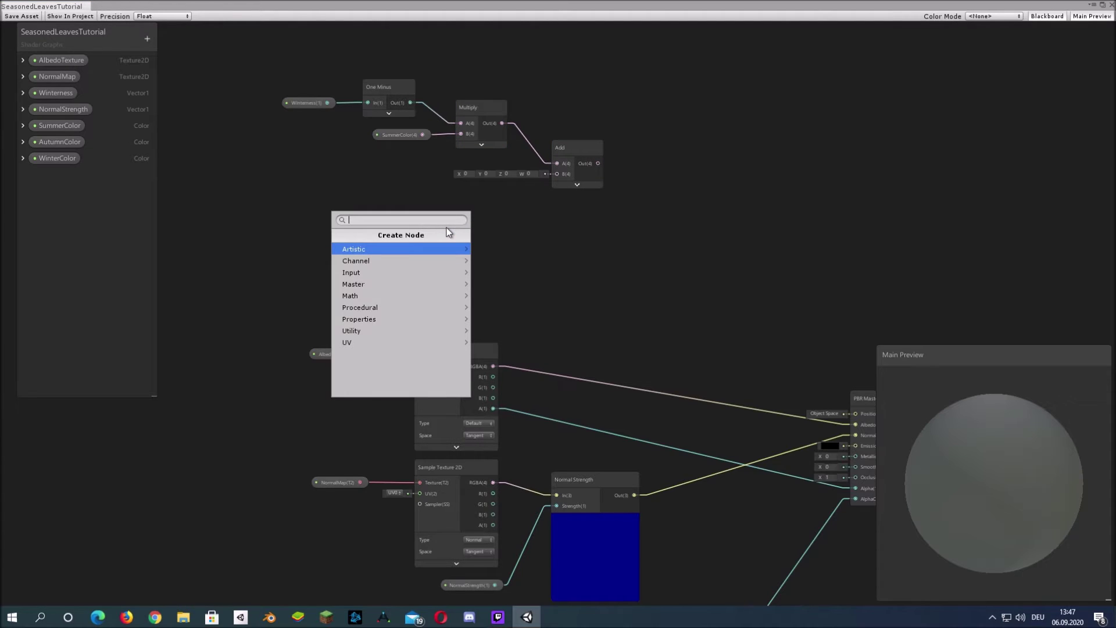
pyautogui.write('multiply')
pyautogui.press('Return')
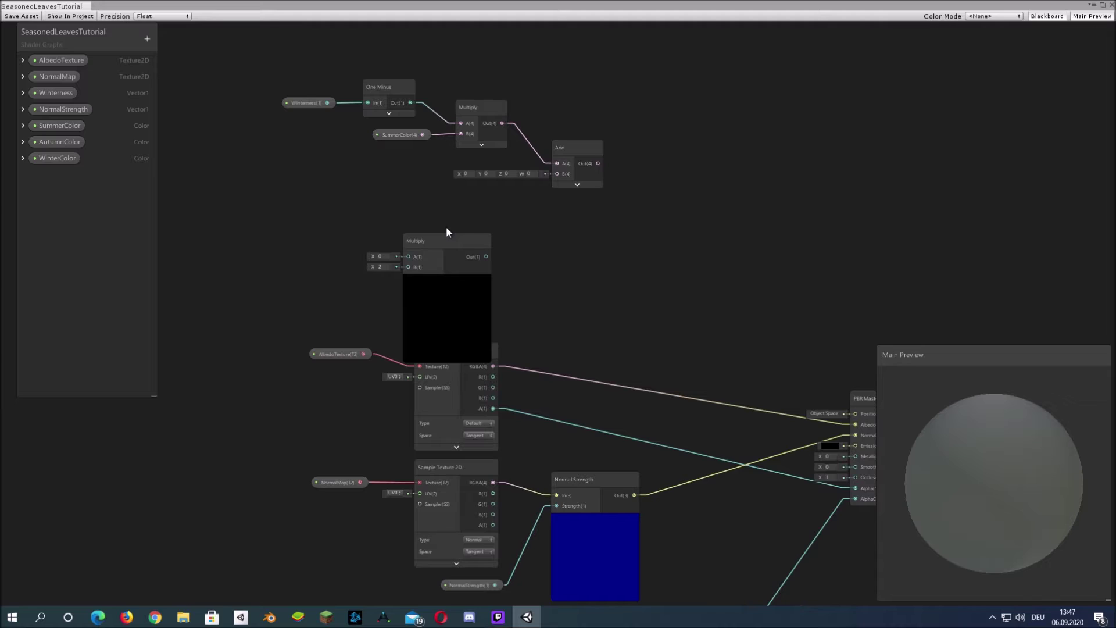
pyautogui.click(447, 280)
pyautogui.moveTo(437, 246); pyautogui.dragTo(557, 174)
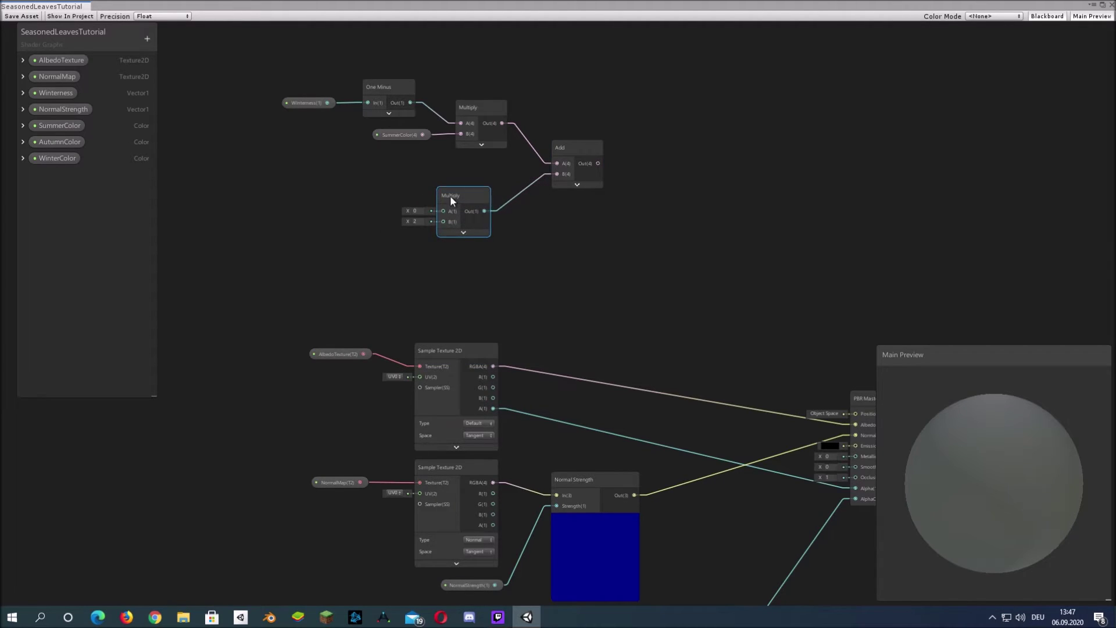
pyautogui.rightClick(326, 207)
pyautogui.click(377, 210)
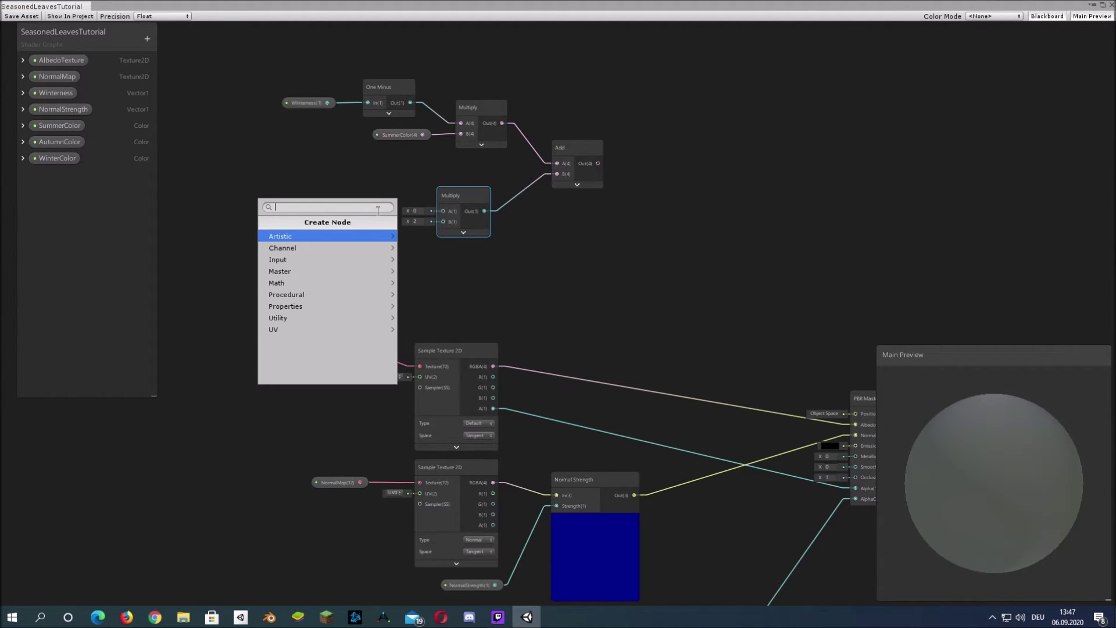
pyautogui.click(189, 156)
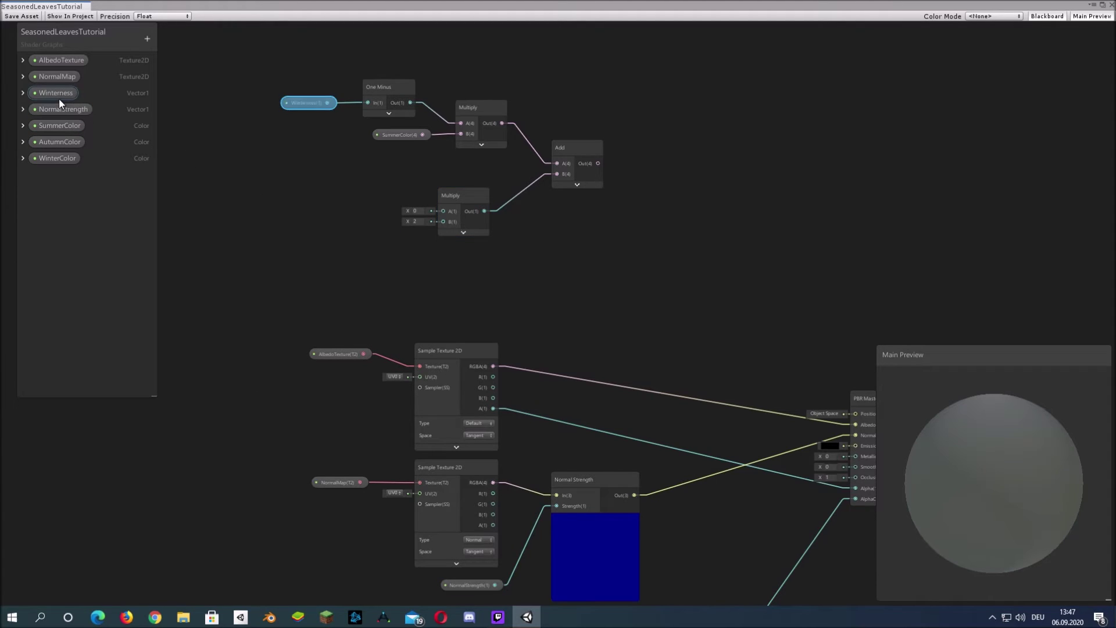
pyautogui.moveTo(56, 93); pyautogui.dragTo(443, 212)
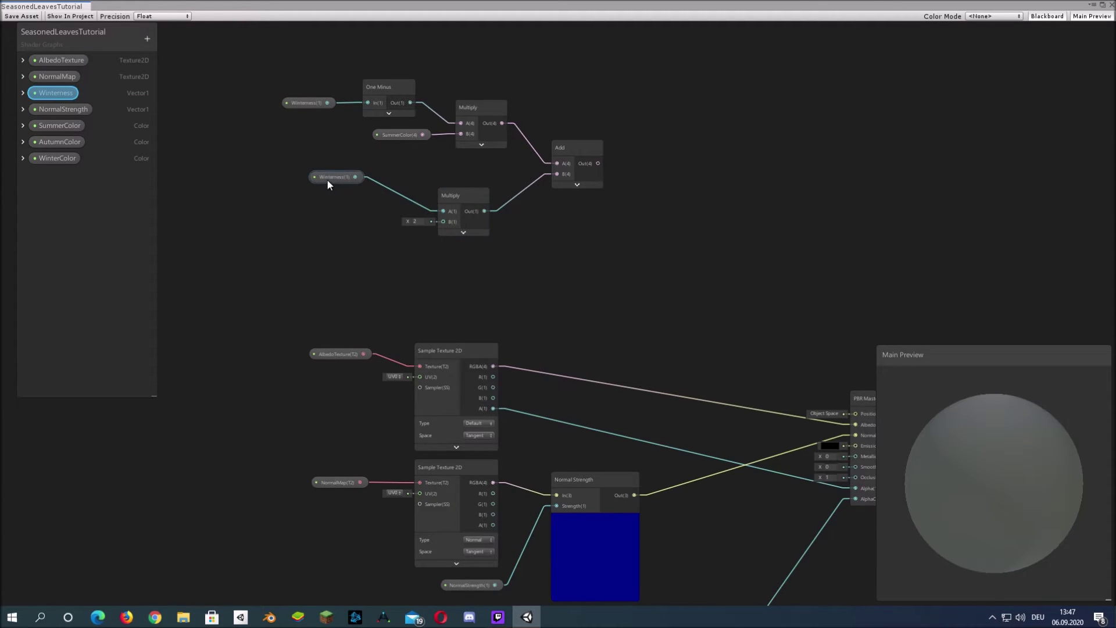
pyautogui.moveTo(327, 179); pyautogui.dragTo(351, 200)
pyautogui.moveTo(56, 159); pyautogui.dragTo(443, 221)
pyautogui.moveTo(333, 231); pyautogui.dragTo(349, 227)
pyautogui.click(455, 260)
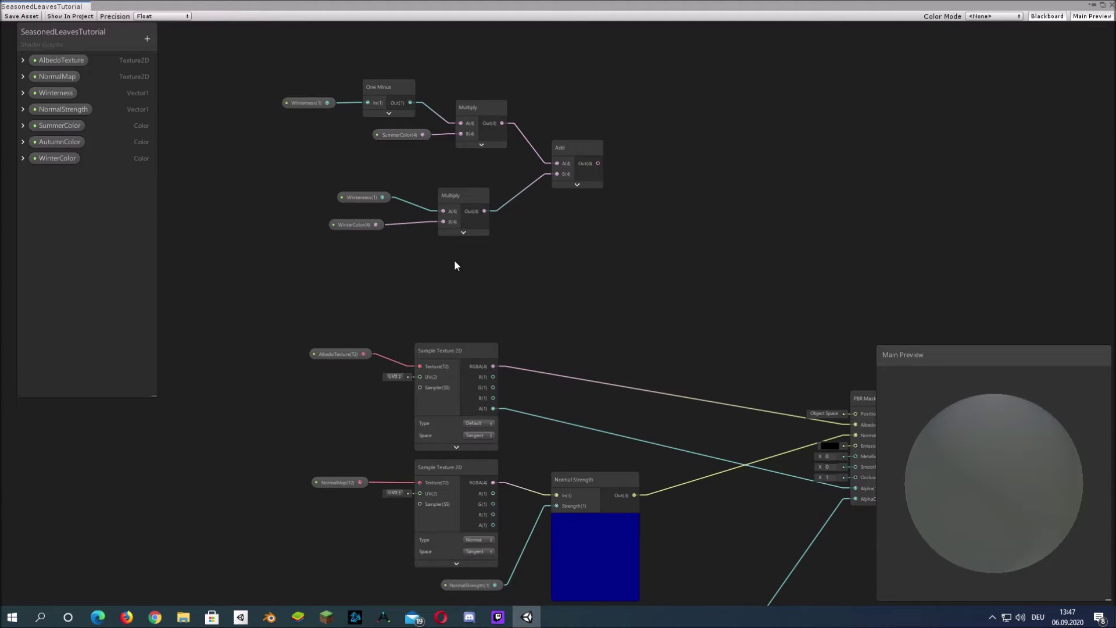
# Create another Add node with the first Add's output in its A input.
pyautogui.moveTo(617, 229); pyautogui.dragTo(486, 231, button='middle')
pyautogui.rightClick(499, 214)
pyautogui.click(535, 221)
pyautogui.write('add')
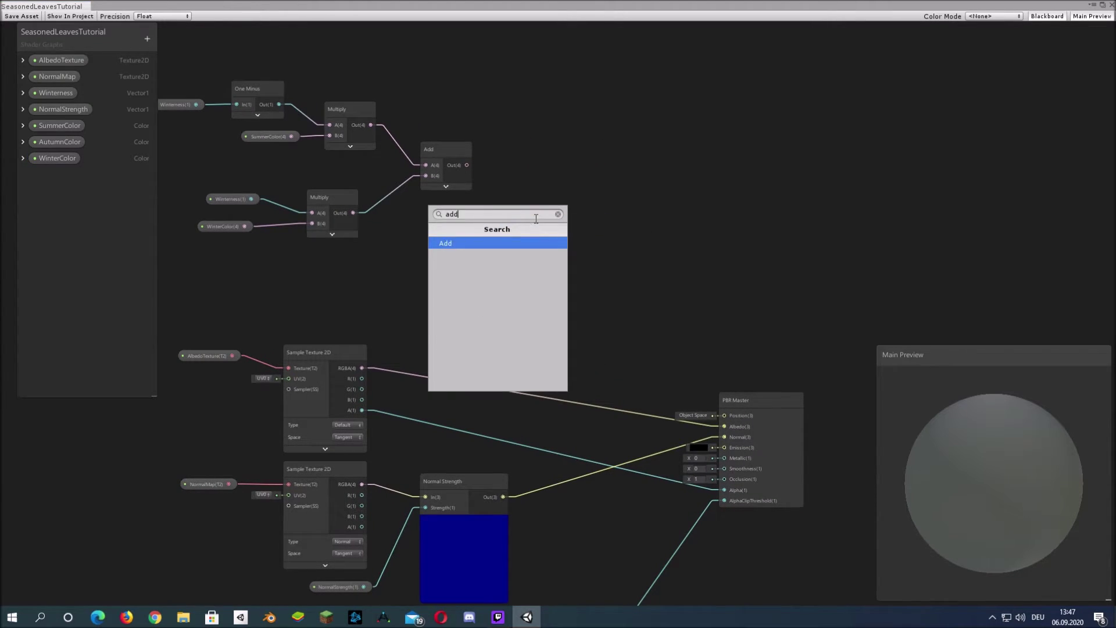
pyautogui.press('Return')
pyautogui.moveTo(467, 165); pyautogui.dragTo(532, 220)
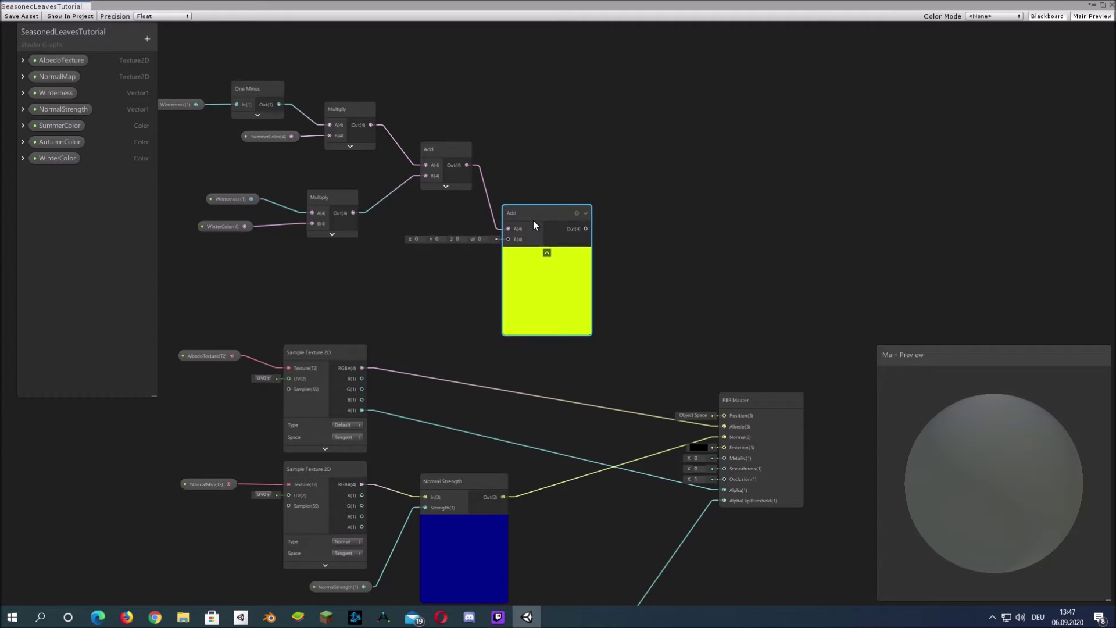
# Add a Distance node fed by a Winterness property node.
pyautogui.rightClick(334, 292)
pyautogui.click(390, 300)
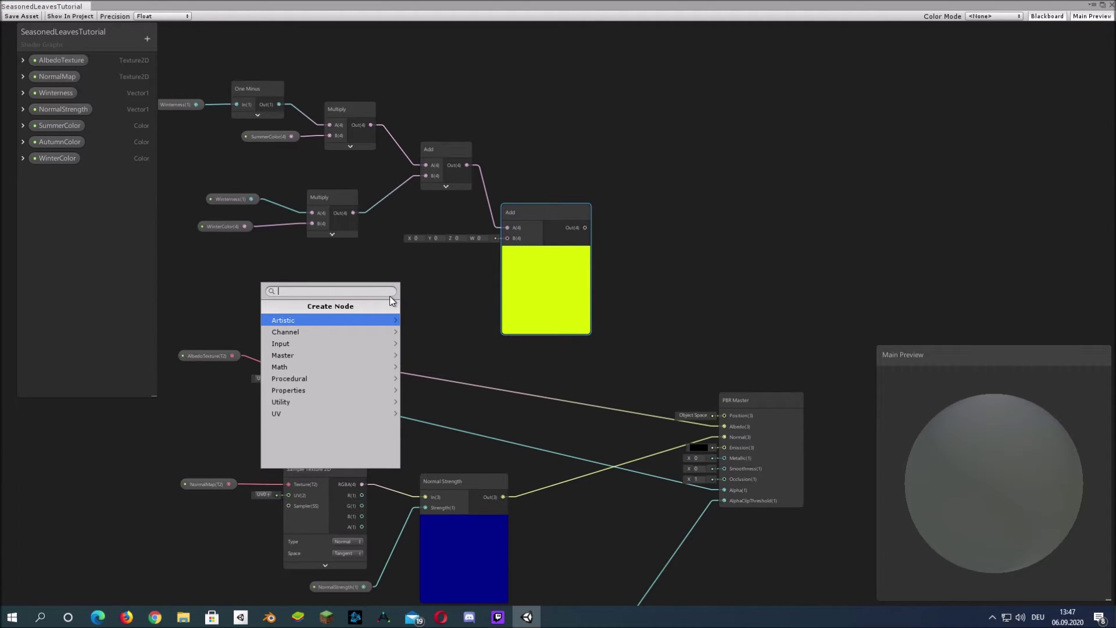
pyautogui.write('distance')
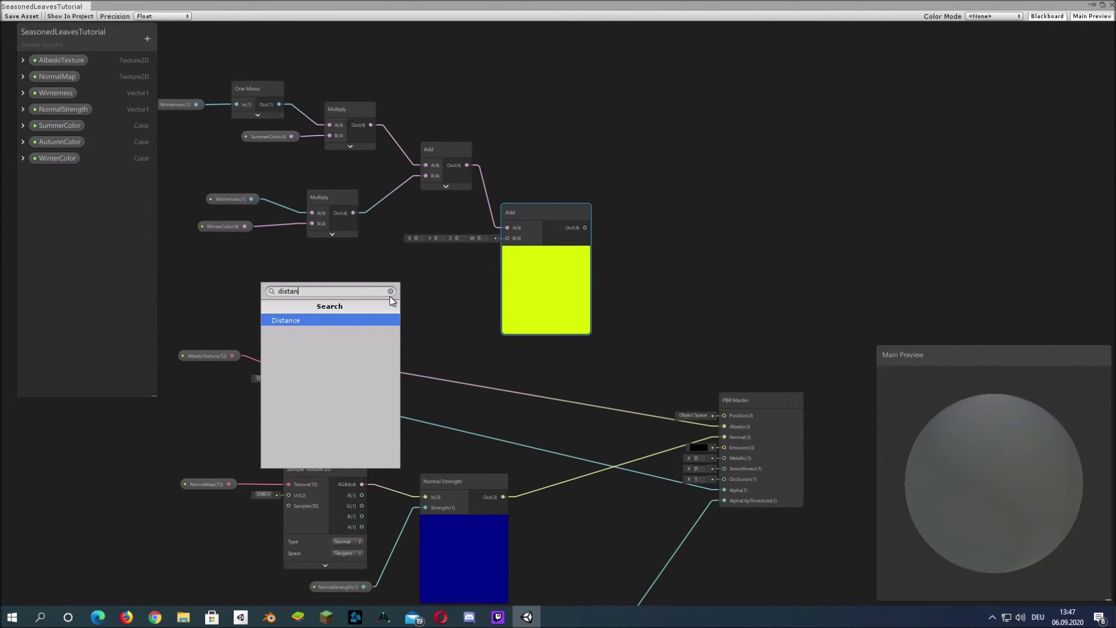
pyautogui.press('Return')
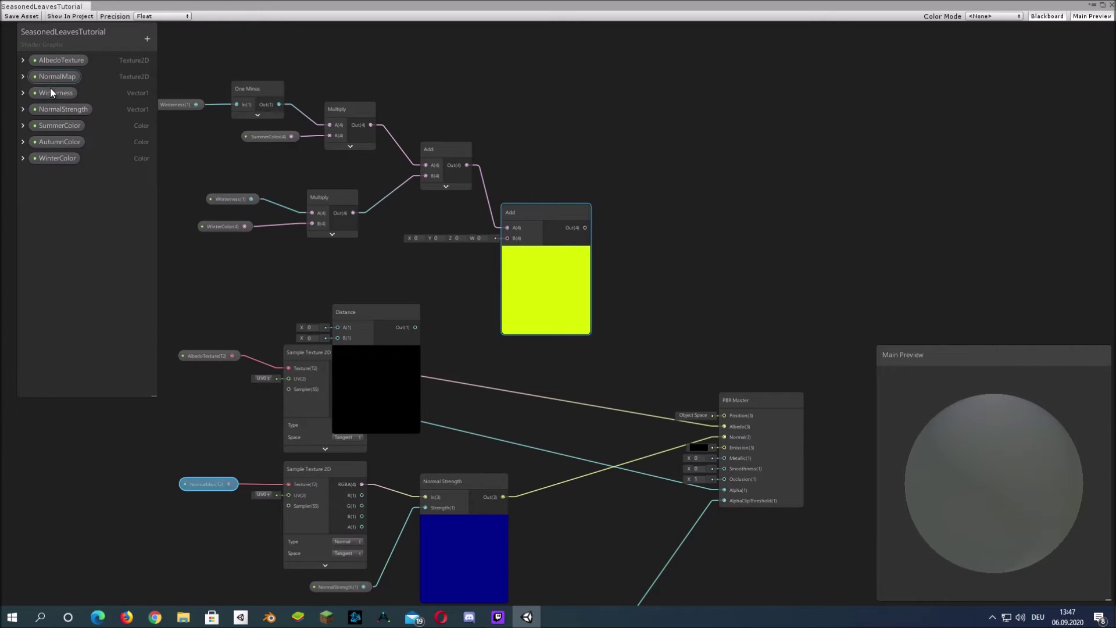
pyautogui.moveTo(52, 92); pyautogui.dragTo(382, 309)
pyautogui.click(395, 318)
pyautogui.moveTo(310, 310); pyautogui.dragTo(287, 295)
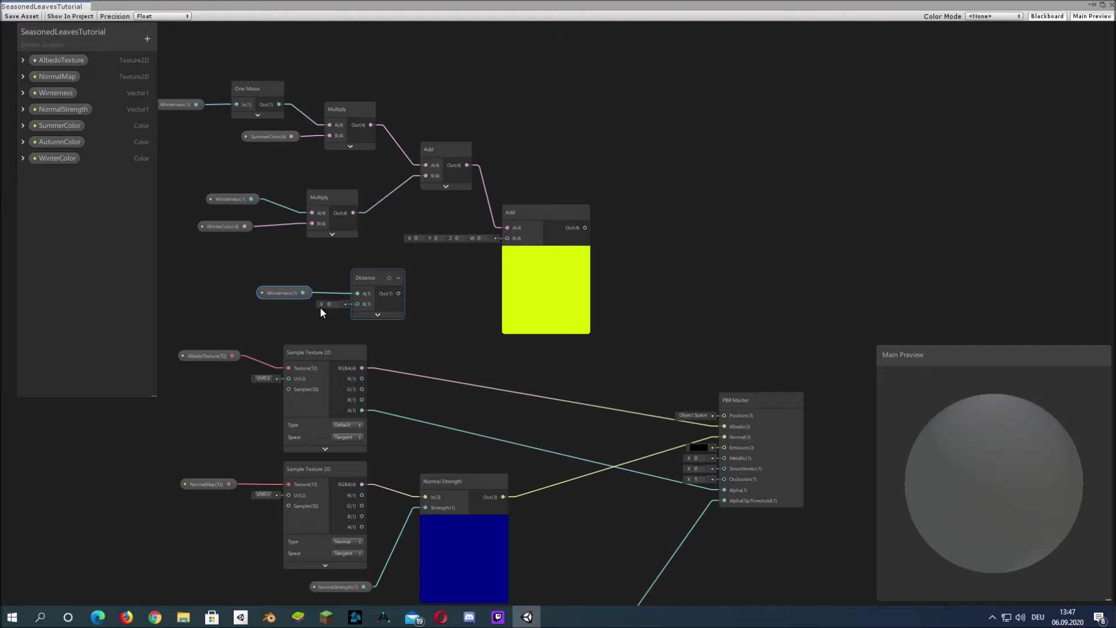
pyautogui.click(333, 302)
# Pass the Distance output through a One Minus node and shift the group left.
pyautogui.rightClick(431, 283)
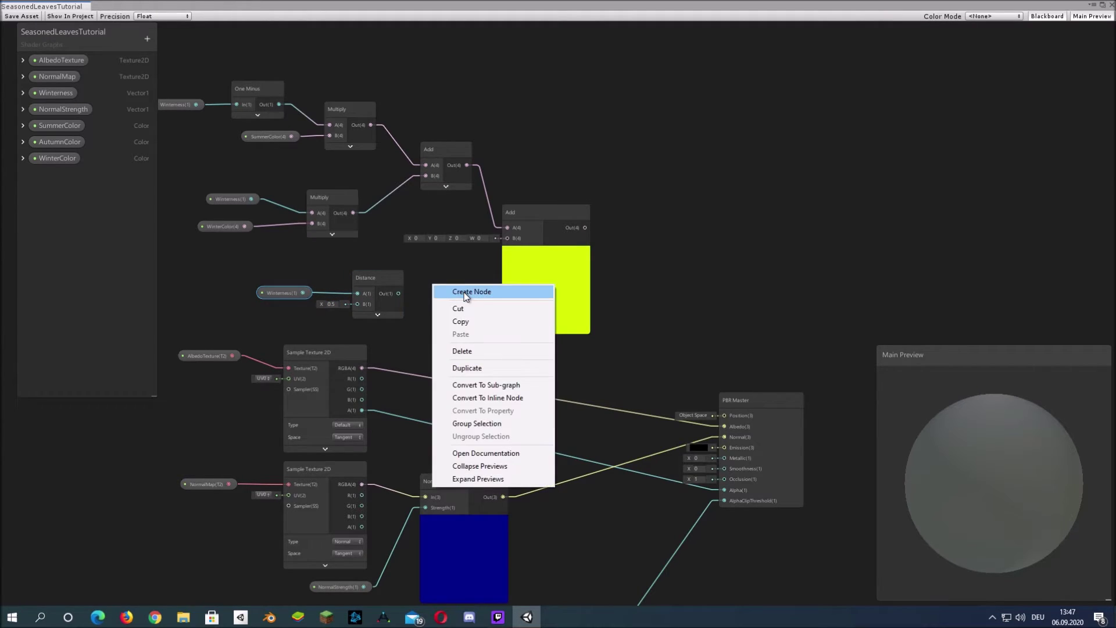
pyautogui.click(460, 289)
pyautogui.write('on')
pyautogui.press('Return')
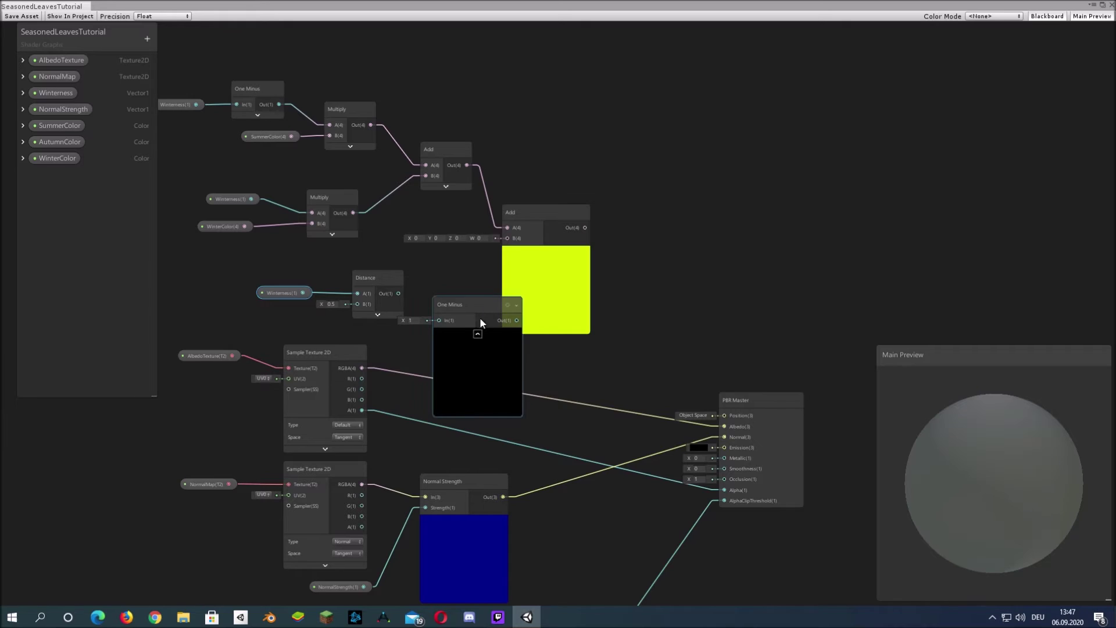
pyautogui.click(478, 334)
pyautogui.moveTo(398, 293); pyautogui.dragTo(435, 317)
pyautogui.click(243, 267)
pyautogui.moveTo(237, 267); pyautogui.dragTo(276, 295)
pyautogui.moveTo(465, 281); pyautogui.dragTo(614, 263, button='middle')
# Raise the One Minus result with a Power node, exponent B set to 8.
pyautogui.rightClick(488, 250)
pyautogui.click(554, 266)
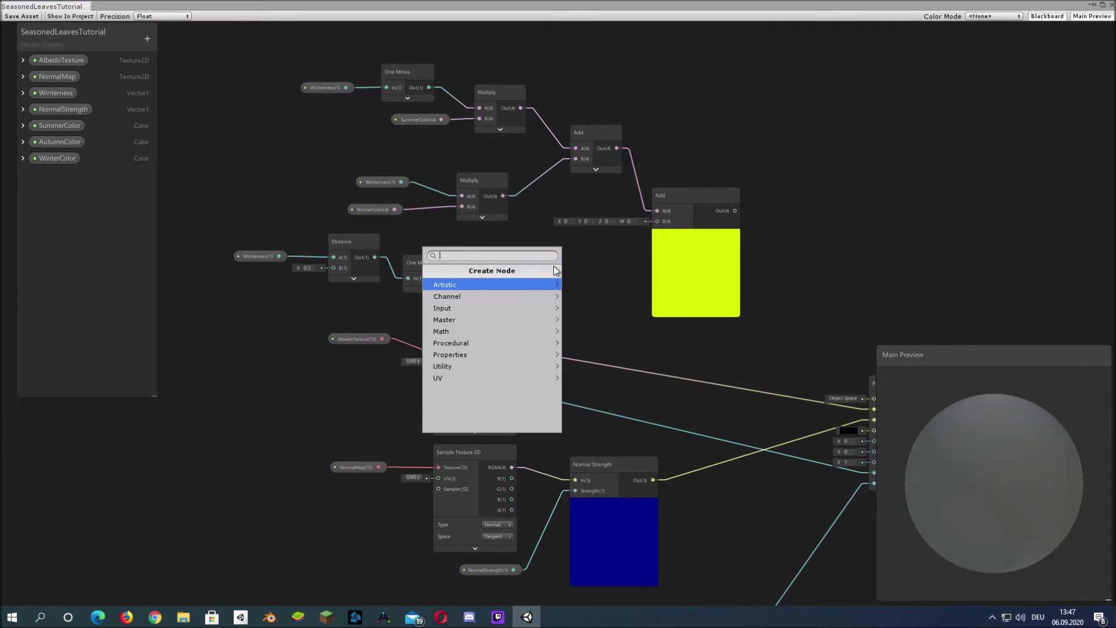
pyautogui.write('po')
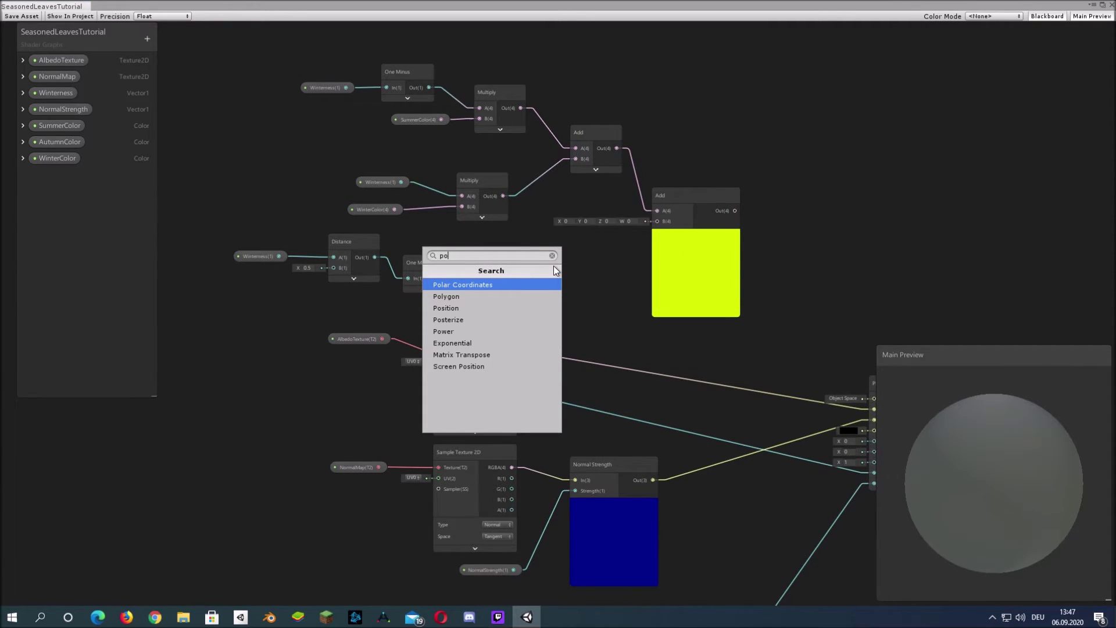
pyautogui.write('w')
pyautogui.press('Return')
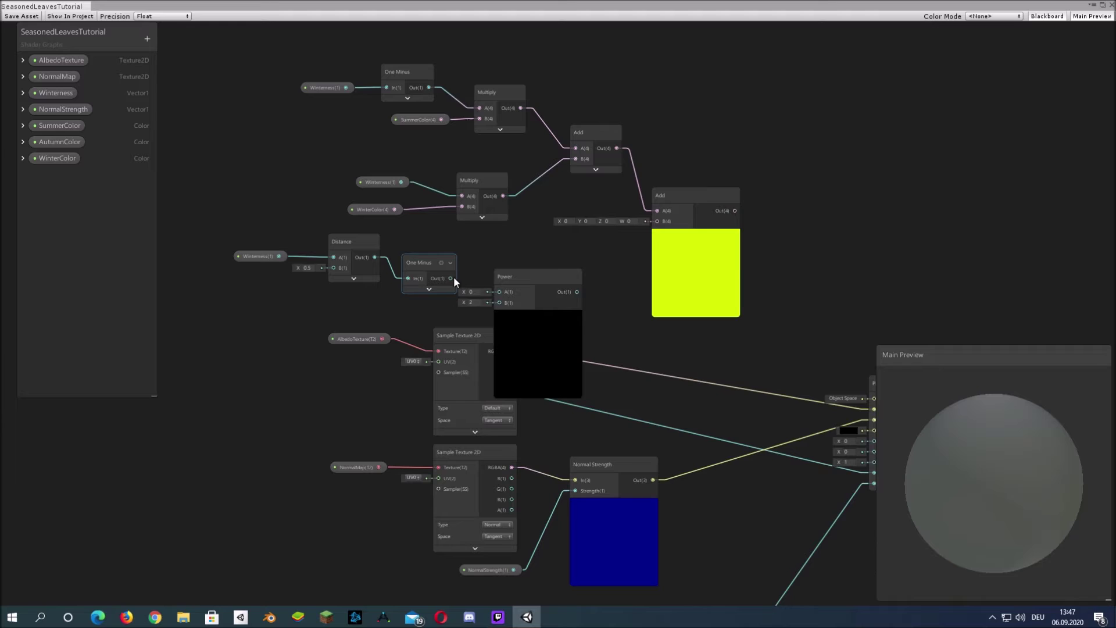
pyautogui.moveTo(451, 278); pyautogui.dragTo(513, 274)
pyautogui.write('8')
pyautogui.click(538, 316)
pyautogui.click(583, 284)
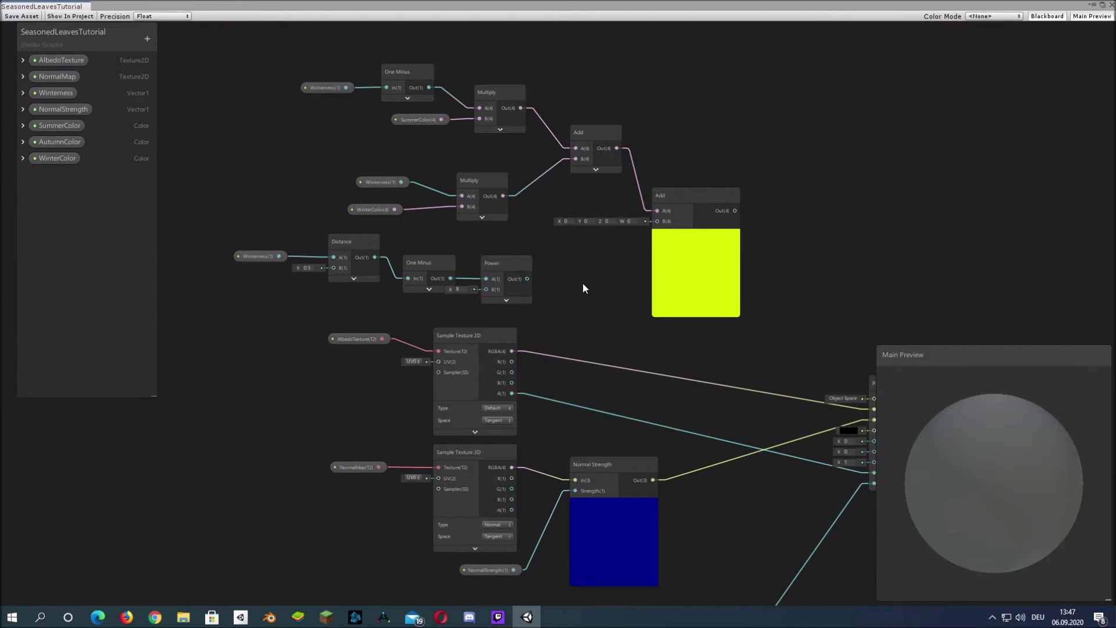
# Multiply the Power result by AutumnColor and feed it into the final Add's B input.
pyautogui.press('space')
pyautogui.write('mu')
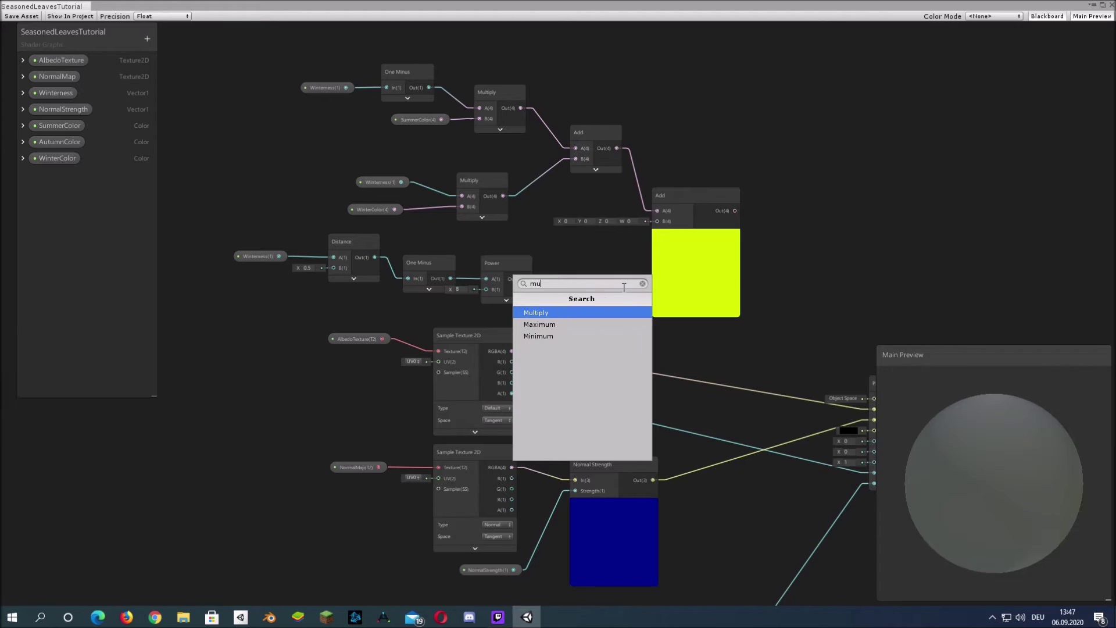
pyautogui.write('lt')
pyautogui.press('Return')
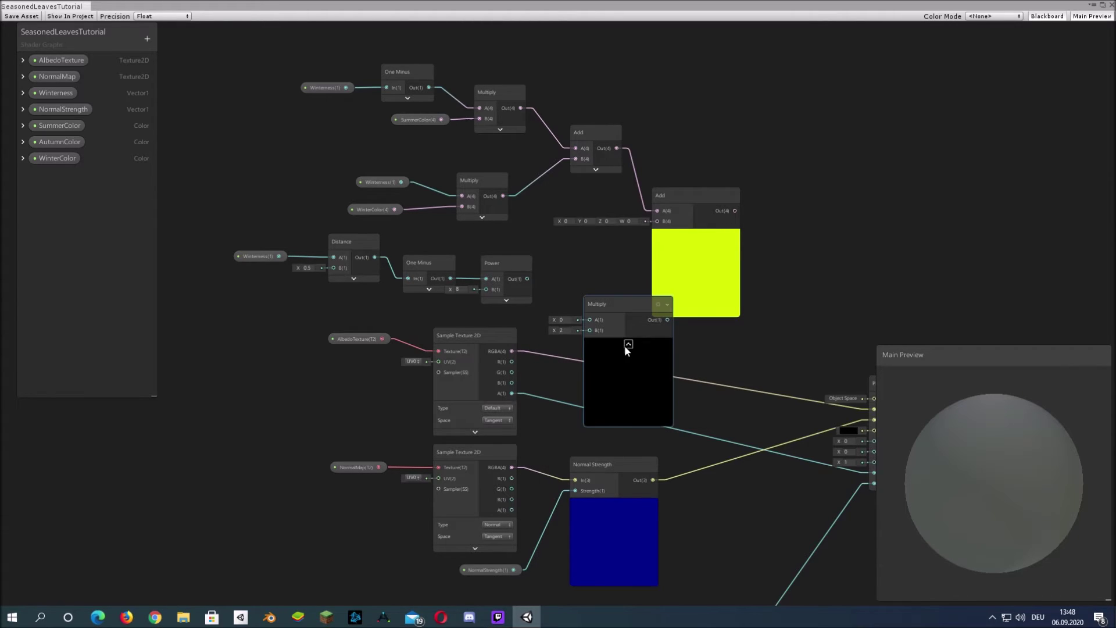
pyautogui.click(624, 346)
pyautogui.moveTo(601, 300); pyautogui.dragTo(566, 288)
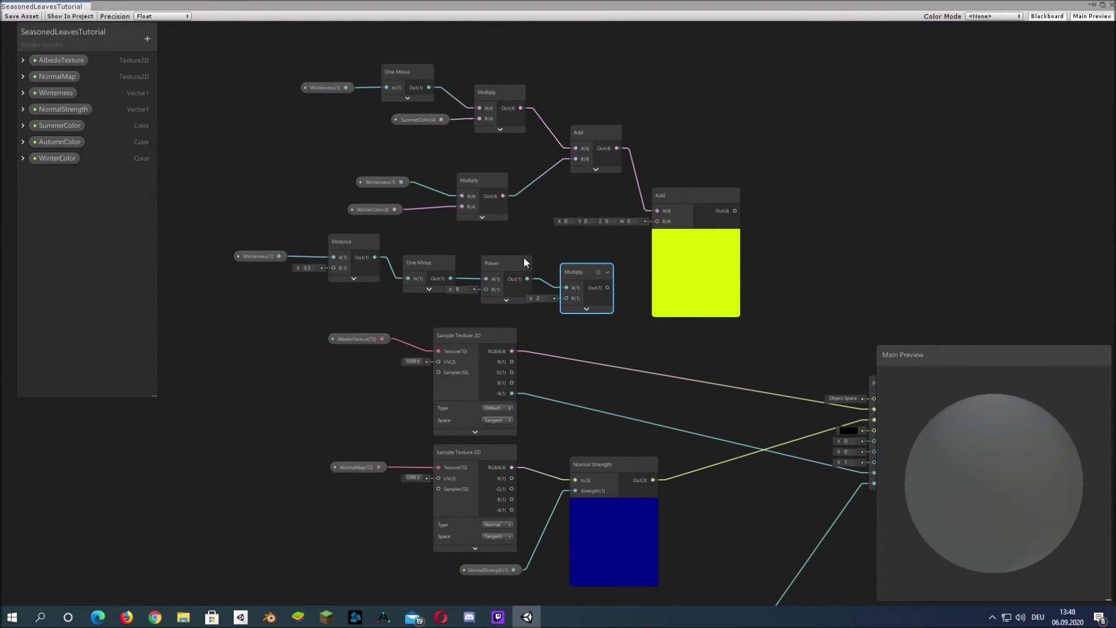
pyautogui.moveTo(63, 142); pyautogui.dragTo(519, 317)
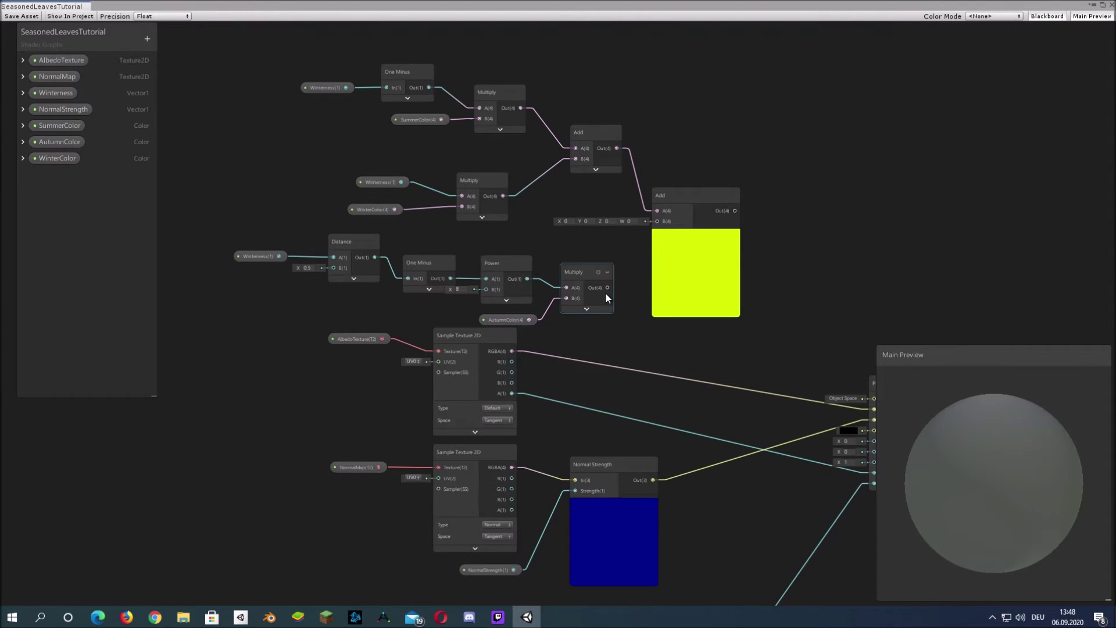
pyautogui.moveTo(607, 289); pyautogui.dragTo(657, 221)
pyautogui.moveTo(756, 225); pyautogui.dragTo(613, 145, button='middle')
# Create a Multiply node taking the season-colour Add output in A.
pyautogui.press('space')
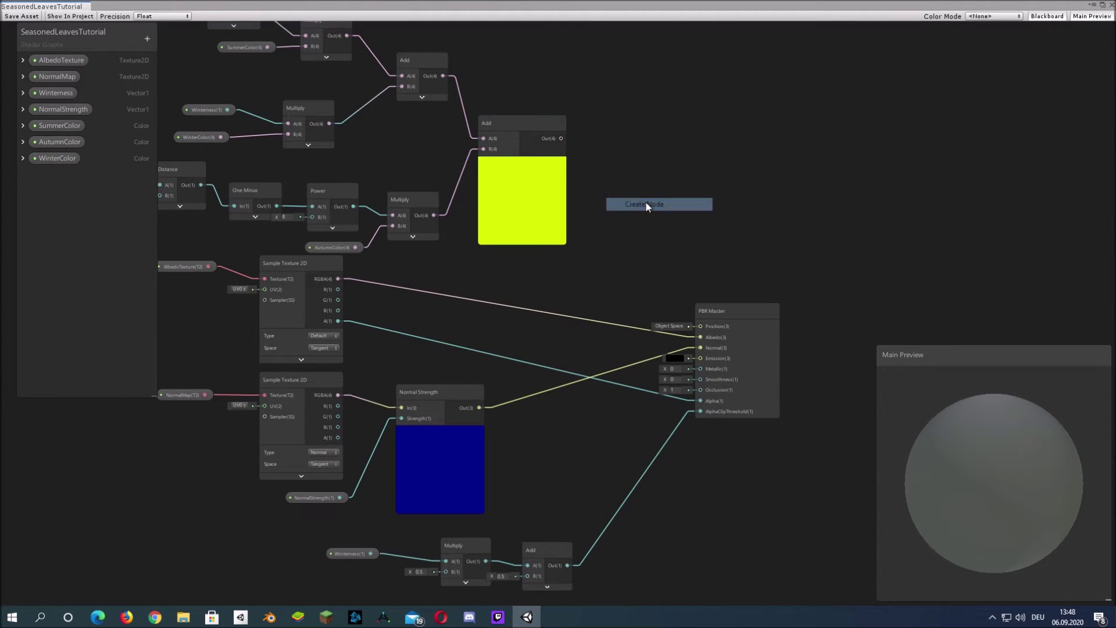
pyautogui.write('multiply')
pyautogui.press('Return')
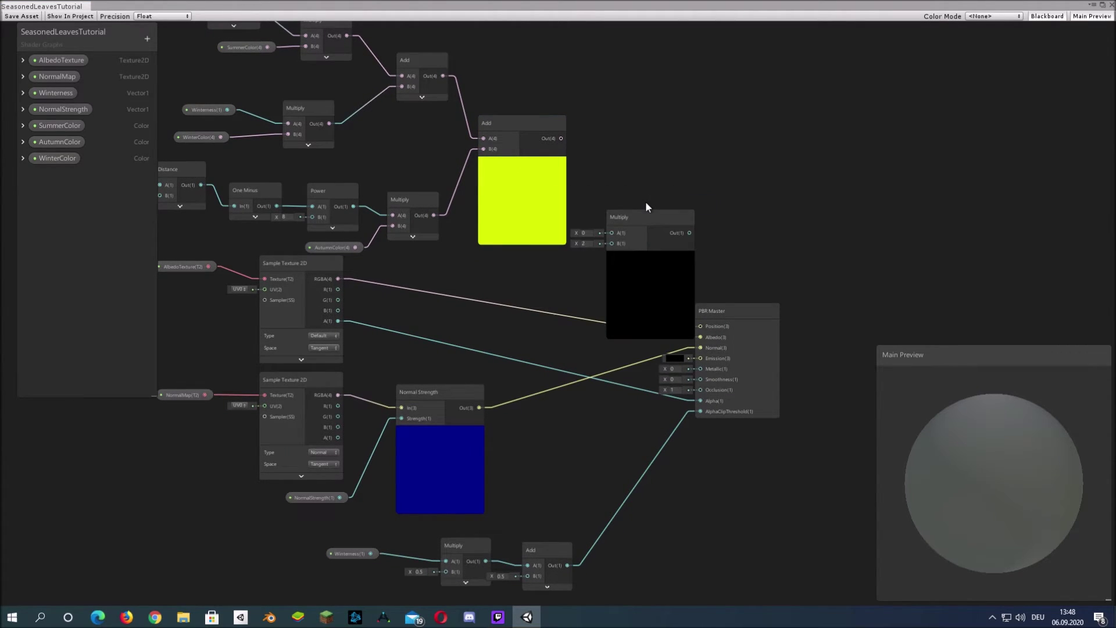
pyautogui.moveTo(546, 208); pyautogui.dragTo(526, 207)
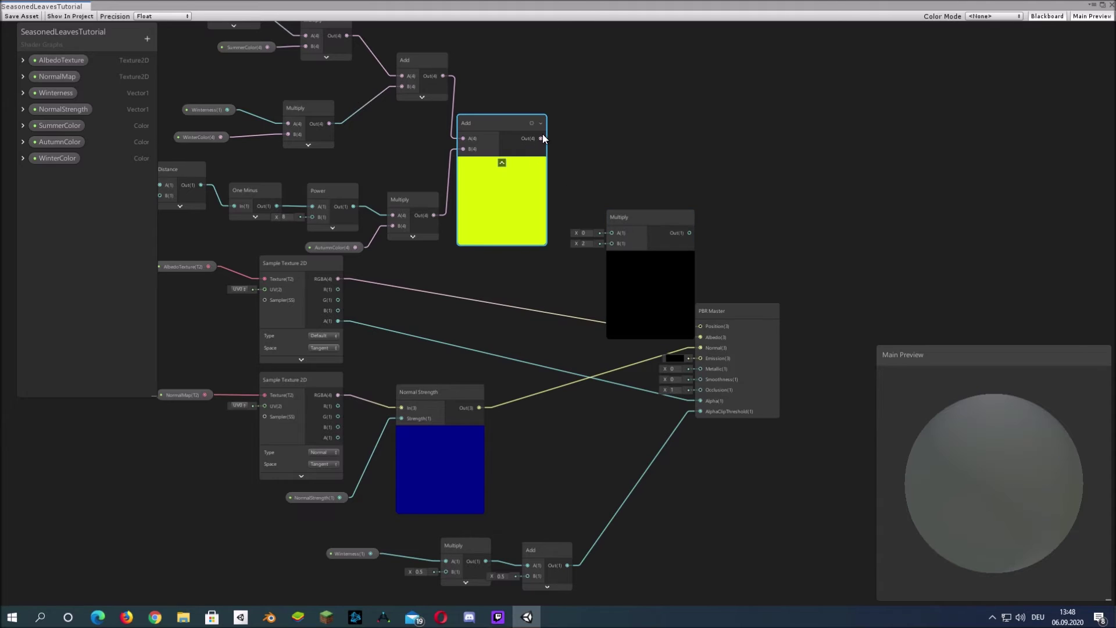
pyautogui.moveTo(541, 139); pyautogui.dragTo(611, 233)
pyautogui.moveTo(615, 275); pyautogui.dragTo(573, 330)
# Desaturate the albedo texture's RGBA to 0 with a Saturation node into Multiply B.
pyautogui.press('space')
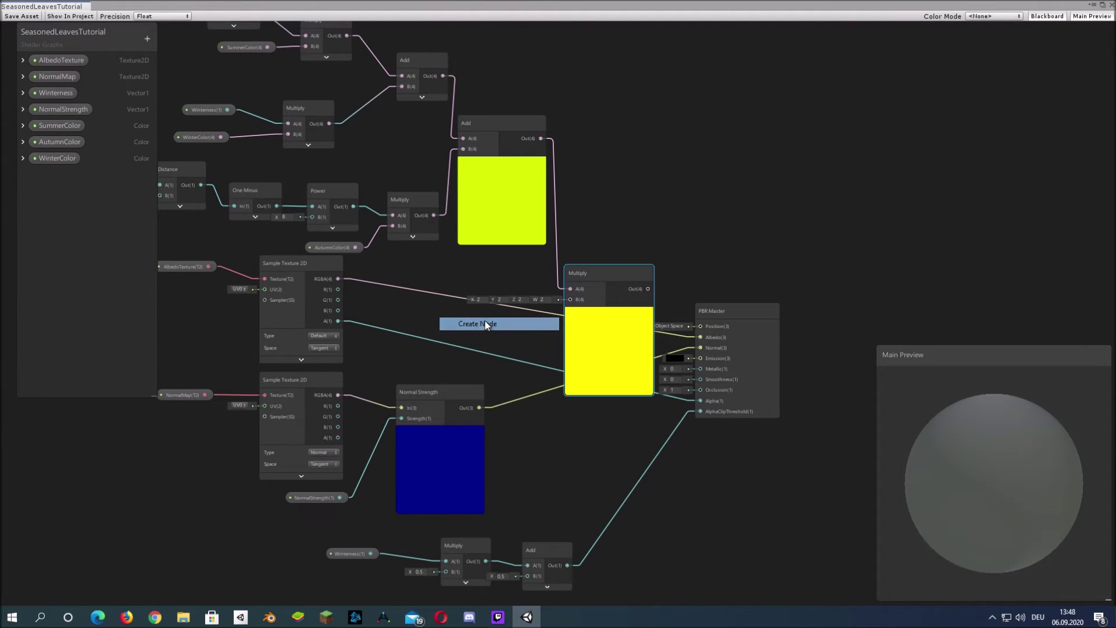
pyautogui.write('satu')
pyautogui.press('Down')
pyautogui.press('Return')
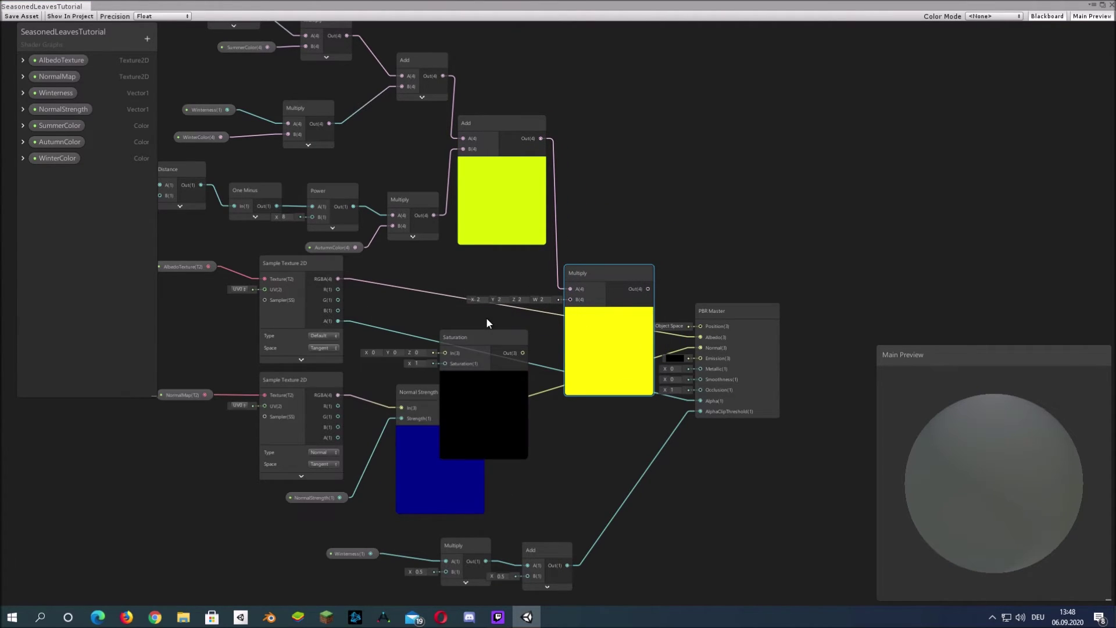
pyautogui.moveTo(338, 278); pyautogui.dragTo(608, 310)
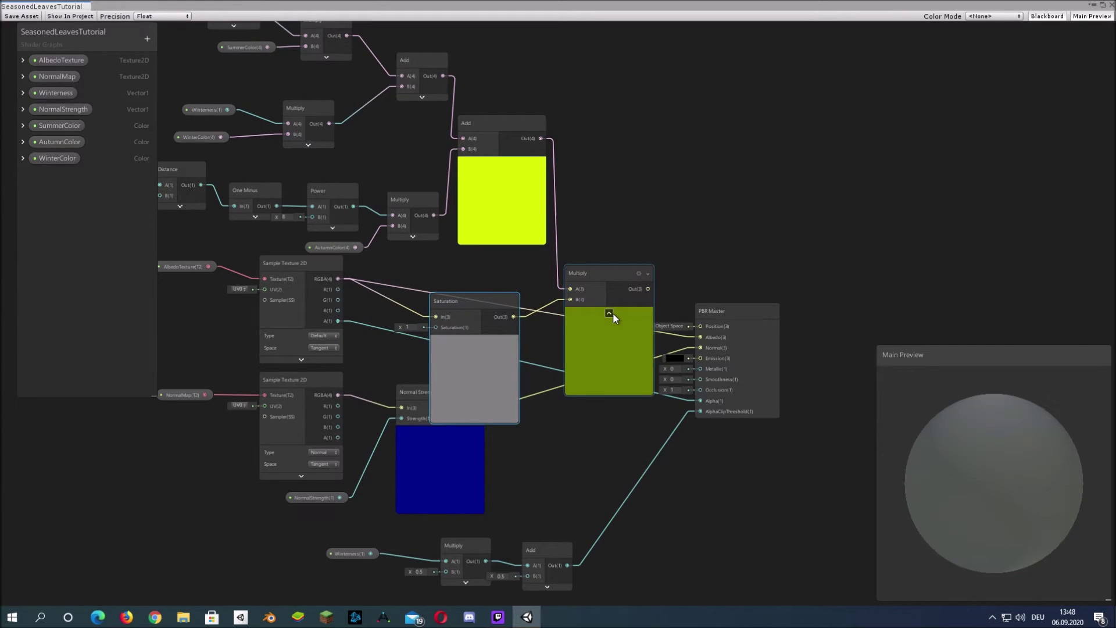
pyautogui.click(610, 312)
pyautogui.moveTo(469, 345); pyautogui.dragTo(471, 328)
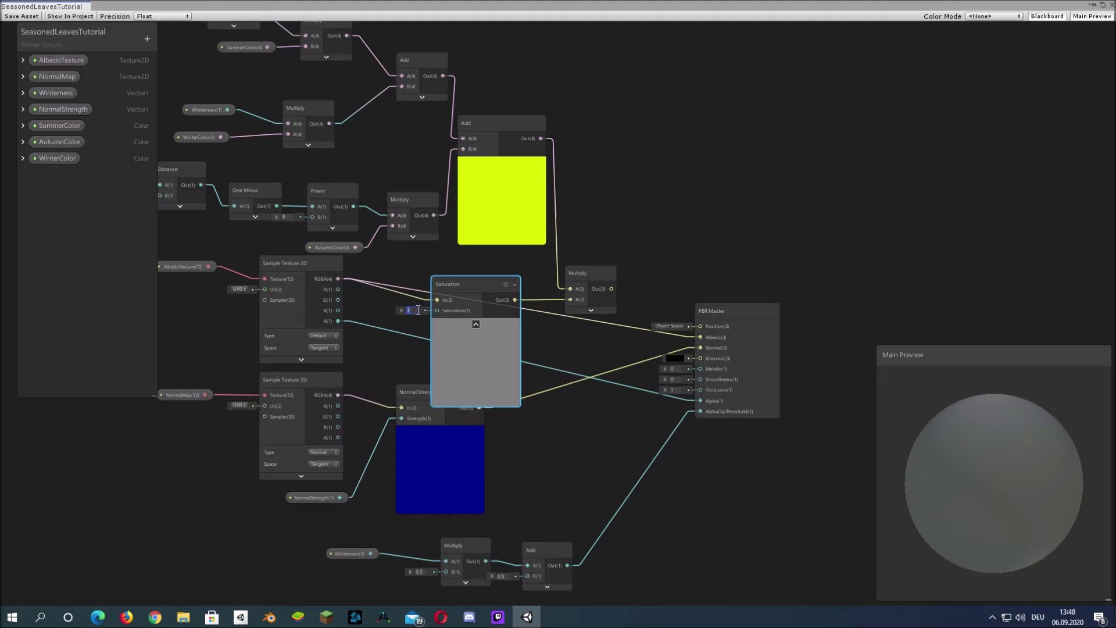
pyautogui.click(476, 325)
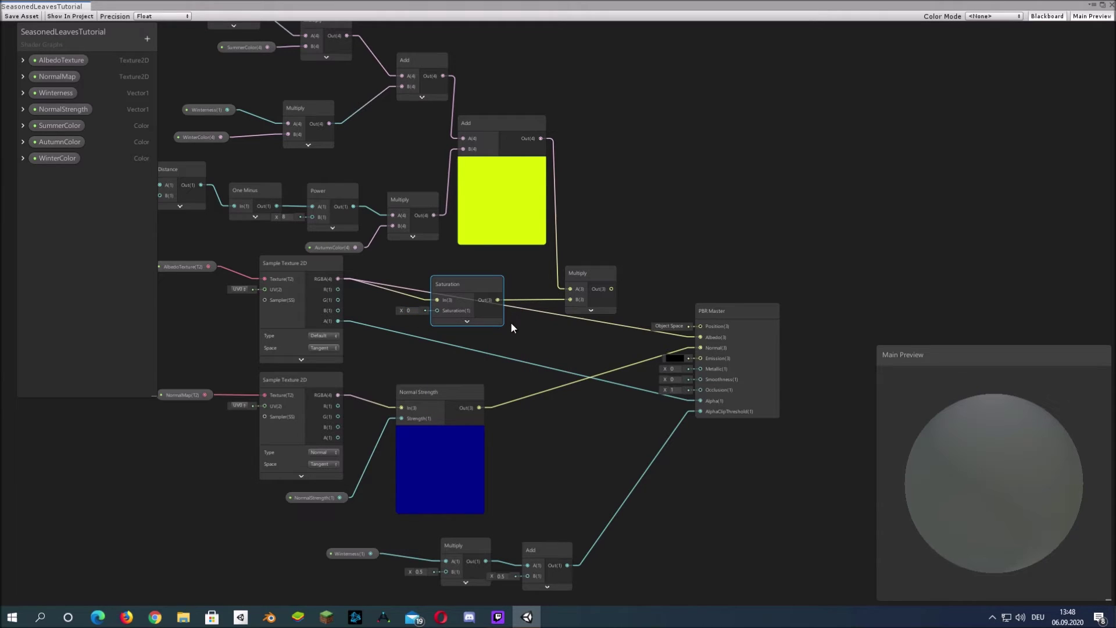
# Connect the Multiply output to the PBR Master Albedo input, turning the preview green.
pyautogui.moveTo(611, 288); pyautogui.dragTo(708, 336)
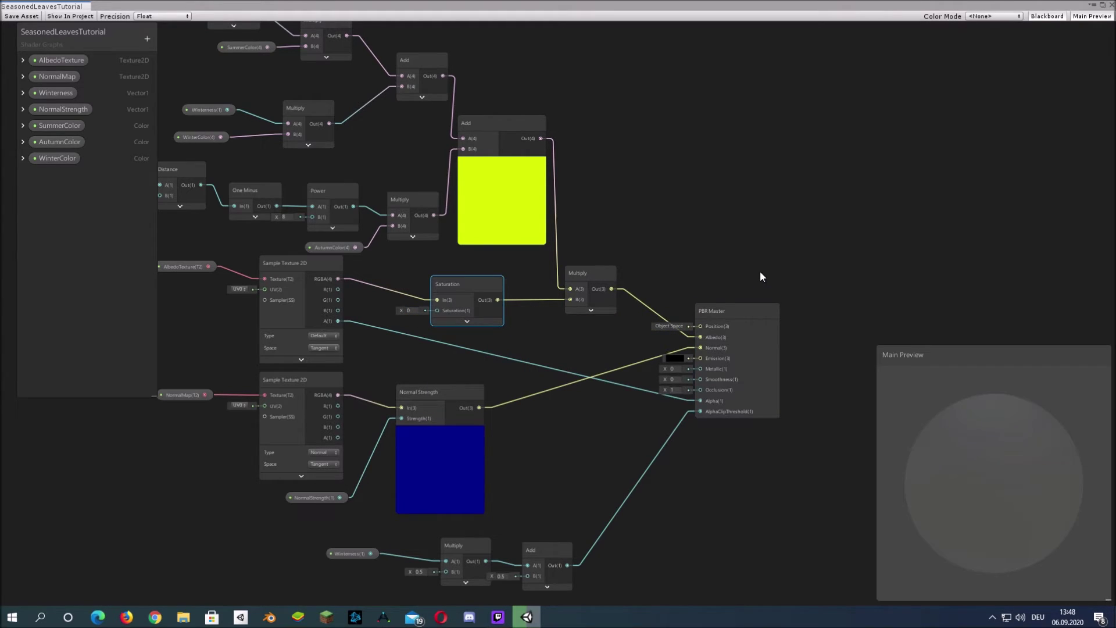
pyautogui.moveTo(760, 271); pyautogui.dragTo(760, 266, button='middle')
pyautogui.moveTo(755, 312); pyautogui.dragTo(809, 302)
pyautogui.click(646, 326)
pyautogui.moveTo(452, 305); pyautogui.dragTo(468, 302)
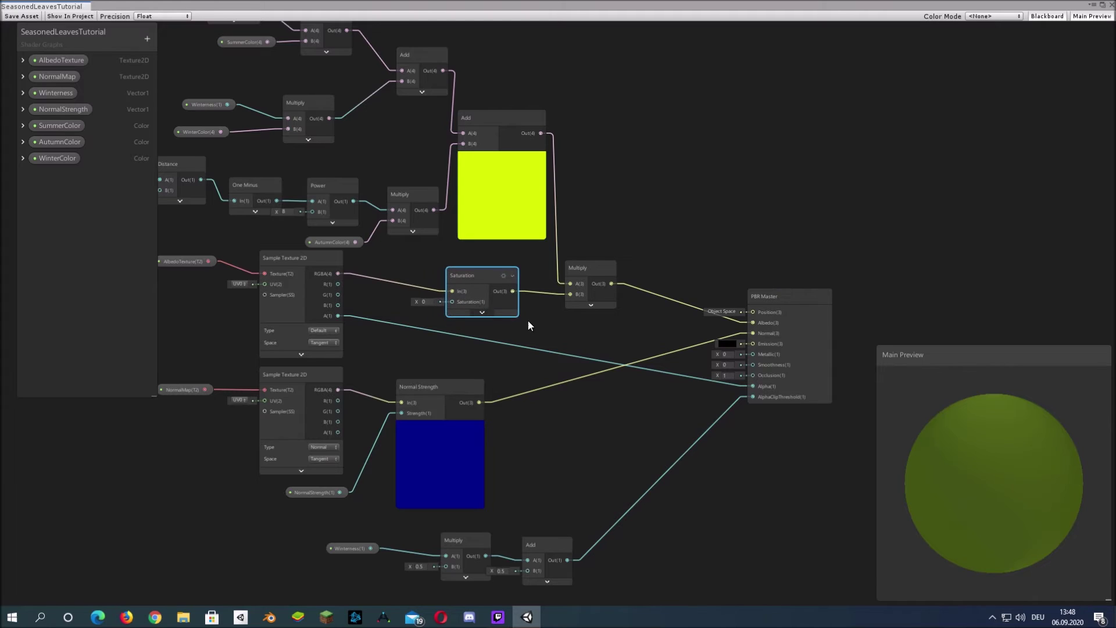
pyautogui.click(529, 320)
pyautogui.scroll(1, 577, 317)
pyautogui.moveTo(576, 317); pyautogui.dragTo(550, 215, button='middle')
# Move the PBR Master node further right and down.
pyautogui.moveTo(554, 252); pyautogui.dragTo(537, 214, button='middle')
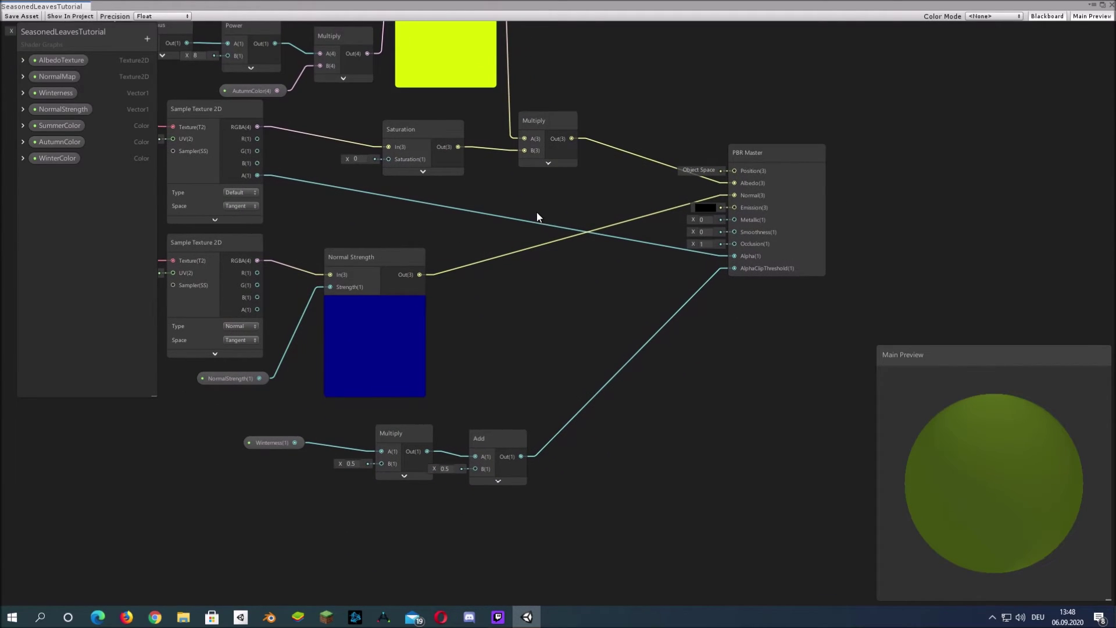
pyautogui.moveTo(446, 164); pyautogui.dragTo(491, 134, button='middle')
pyautogui.click(849, 241)
pyautogui.moveTo(849, 237); pyautogui.dragTo(1038, 302)
pyautogui.click(800, 316)
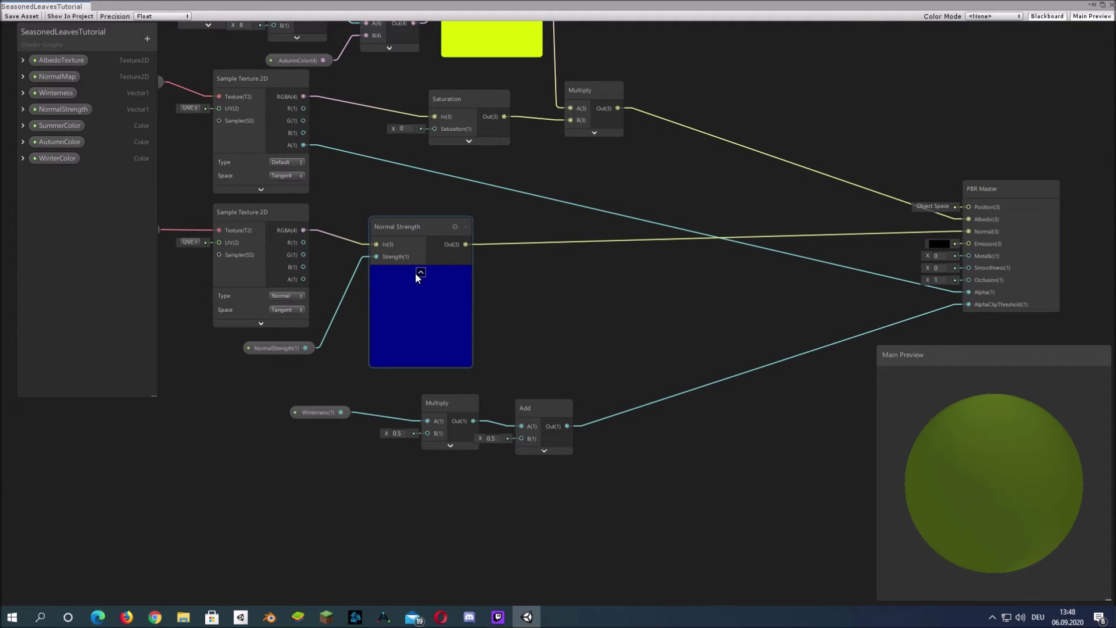
pyautogui.moveTo(329, 226); pyautogui.dragTo(512, 199, button='middle')
pyautogui.scroll(-3, 512, 200)
# Regroup the texture and normal-map nodes toward the lower left of the graph.
pyautogui.moveTo(350, 184)
pyautogui.mouseDown()
pyautogui.moveTo(377, 205)
pyautogui.moveTo(588, 267)
pyautogui.moveTo(555, 275)
pyautogui.moveTo(582, 264)
pyautogui.moveTo(323, 188)
pyautogui.moveTo(573, 275)
pyautogui.moveTo(328, 182)
pyautogui.mouseUp()
pyautogui.moveTo(594, 287); pyautogui.dragTo(596, 289)
pyautogui.moveTo(580, 272); pyautogui.dragTo(505, 292)
pyautogui.moveTo(413, 180); pyautogui.dragTo(480, 176)
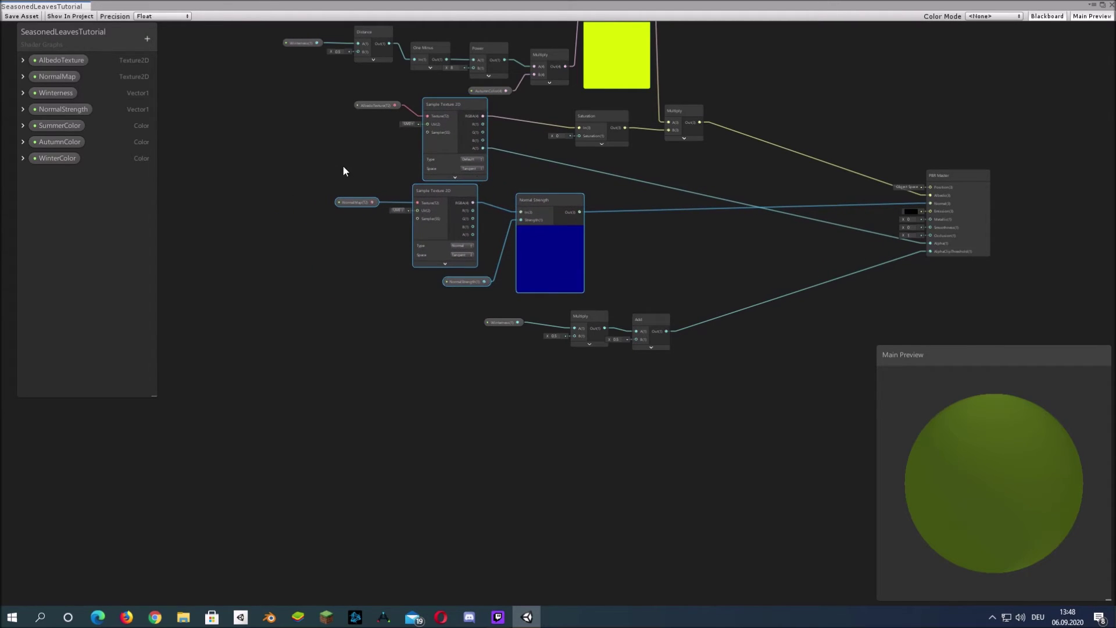
pyautogui.click(323, 202)
pyautogui.moveTo(606, 288); pyautogui.dragTo(607, 289)
pyautogui.moveTo(530, 263); pyautogui.dragTo(245, 330)
pyautogui.click(476, 290)
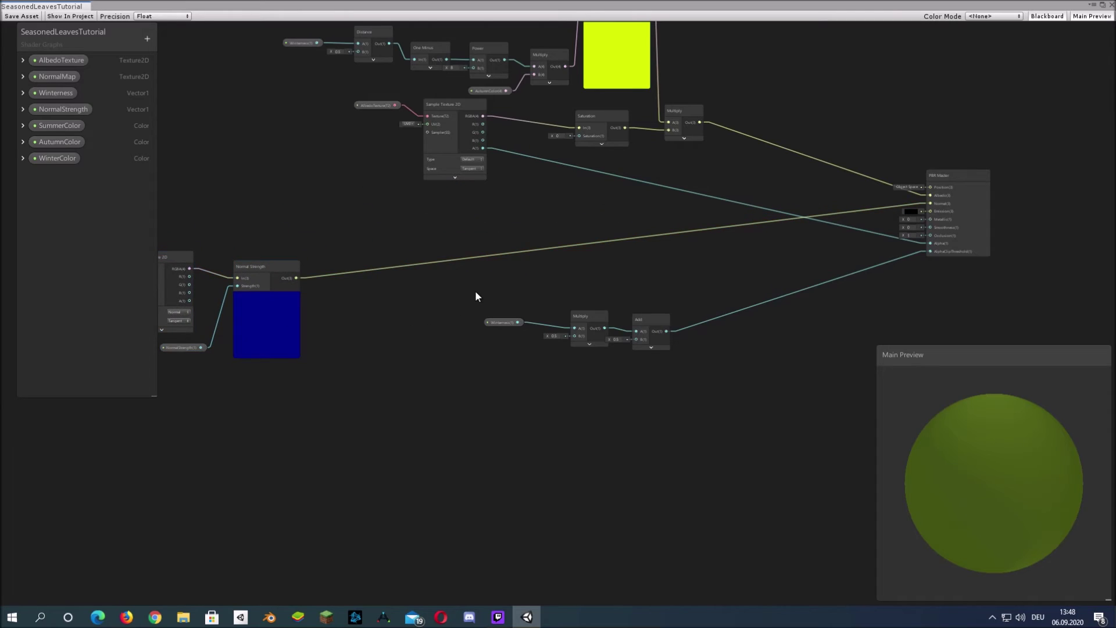
pyautogui.moveTo(543, 212); pyautogui.dragTo(483, 249, button='middle')
pyautogui.scroll(3, 496, 233)
# Add a Multiply node doubling the albedo texture's alpha channel (B = 2).
pyautogui.rightClick(496, 233)
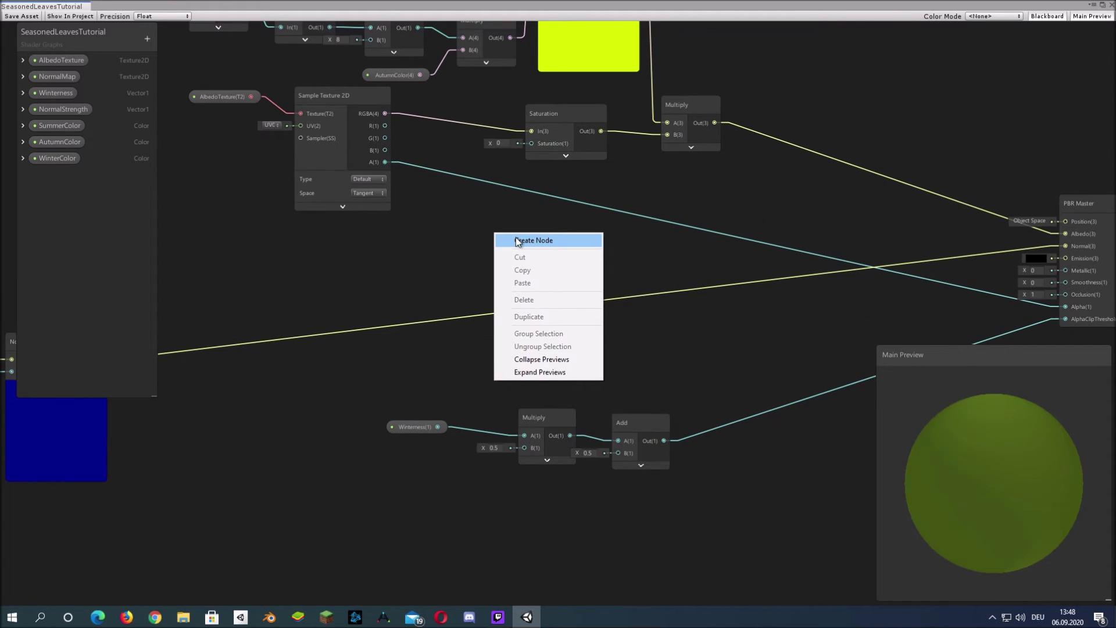
pyautogui.click(518, 240)
pyautogui.write('multiply')
pyautogui.press('Return')
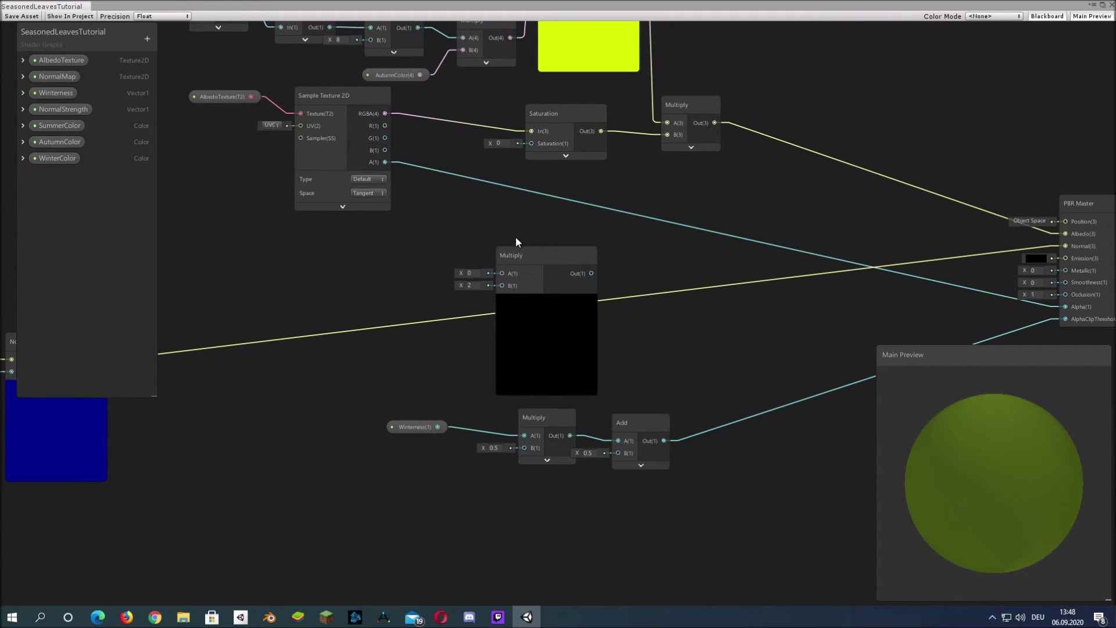
pyautogui.moveTo(385, 162); pyautogui.dragTo(1061, 307)
pyautogui.click(547, 300)
pyautogui.moveTo(256, 259); pyautogui.dragTo(427, 223, button='middle')
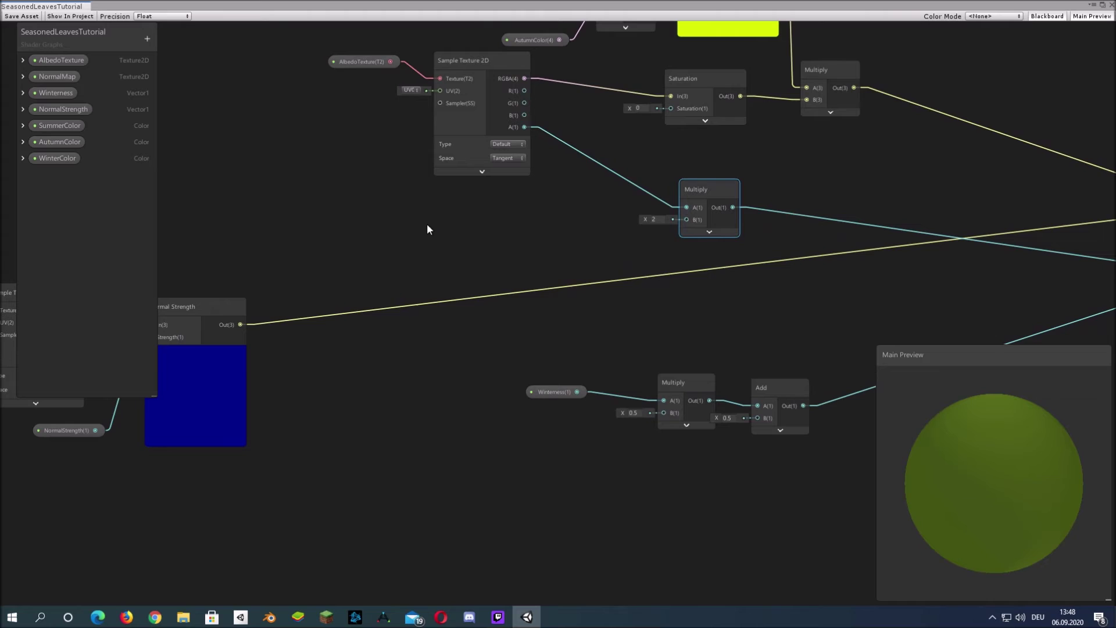
# Add a Simple Noise node with scale 50 and collapse its preview.
pyautogui.rightClick(378, 250)
pyautogui.click(458, 260)
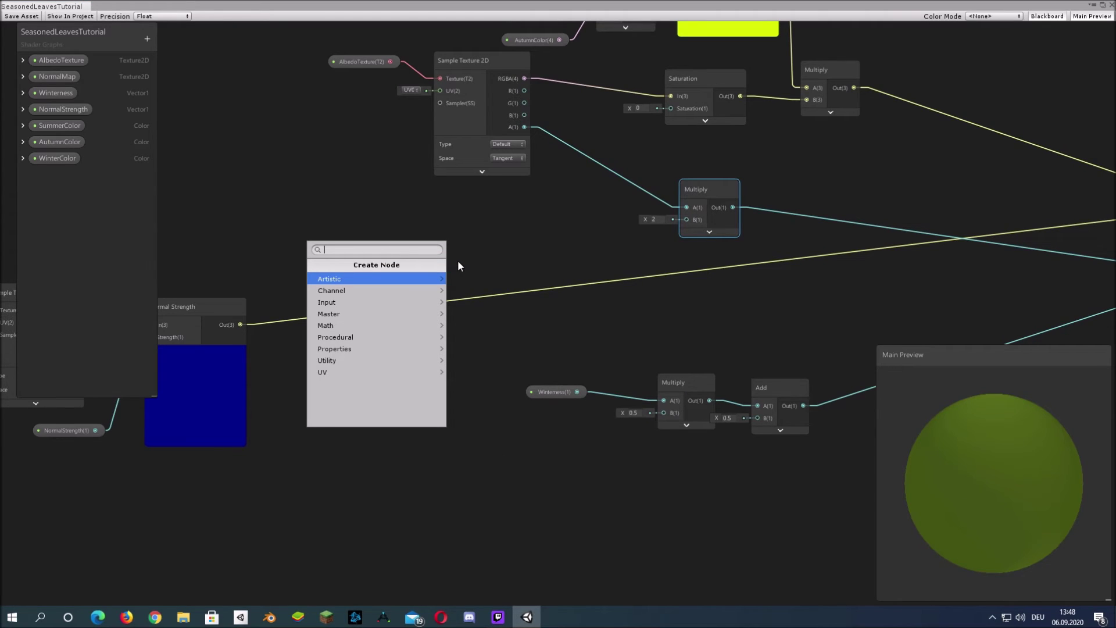
pyautogui.write('simp')
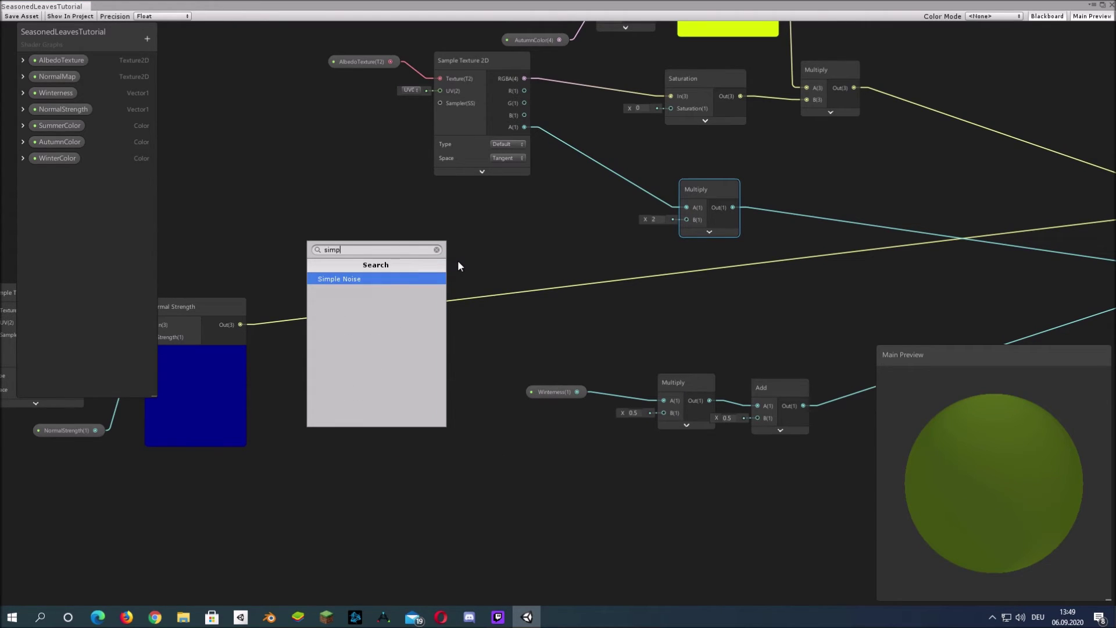
pyautogui.press('Return')
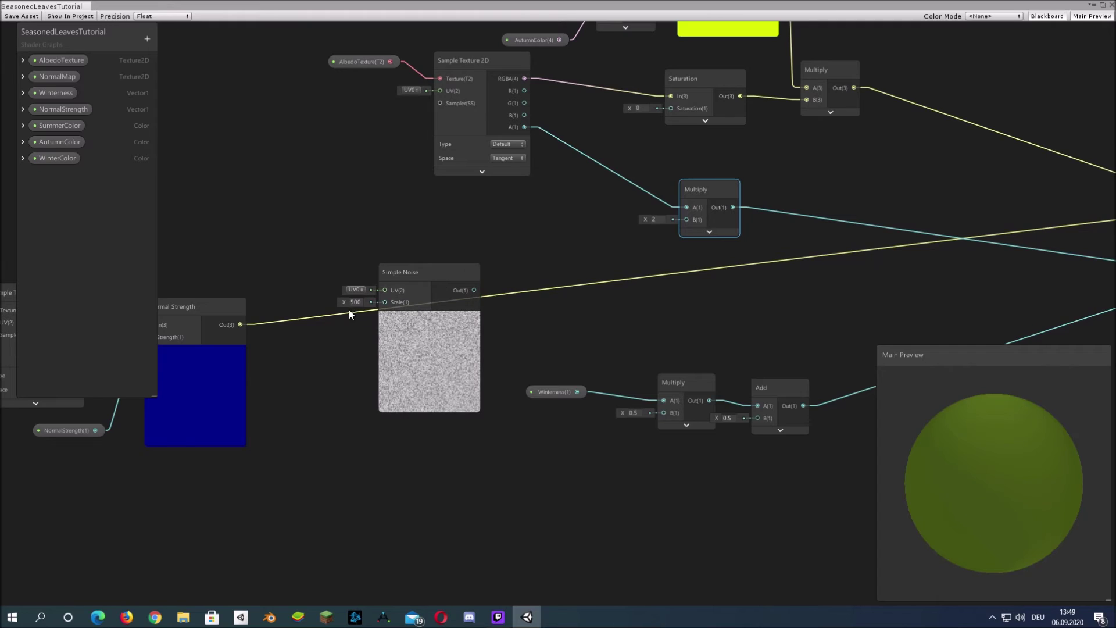
pyautogui.click(358, 302)
pyautogui.write('50')
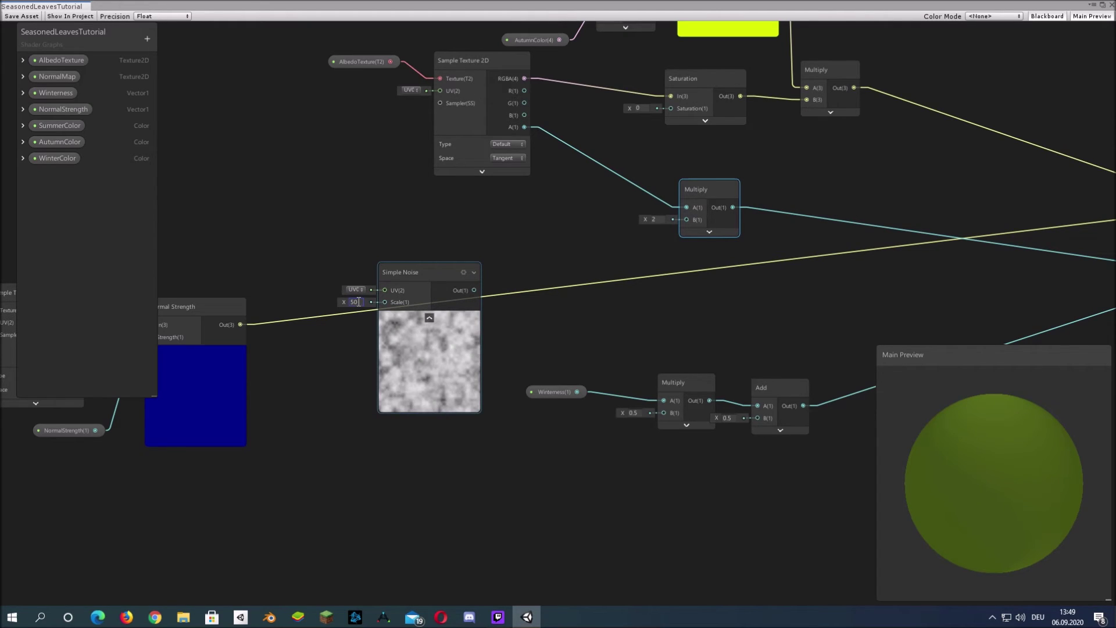
pyautogui.moveTo(406, 268); pyautogui.dragTo(343, 177)
pyautogui.click(369, 228)
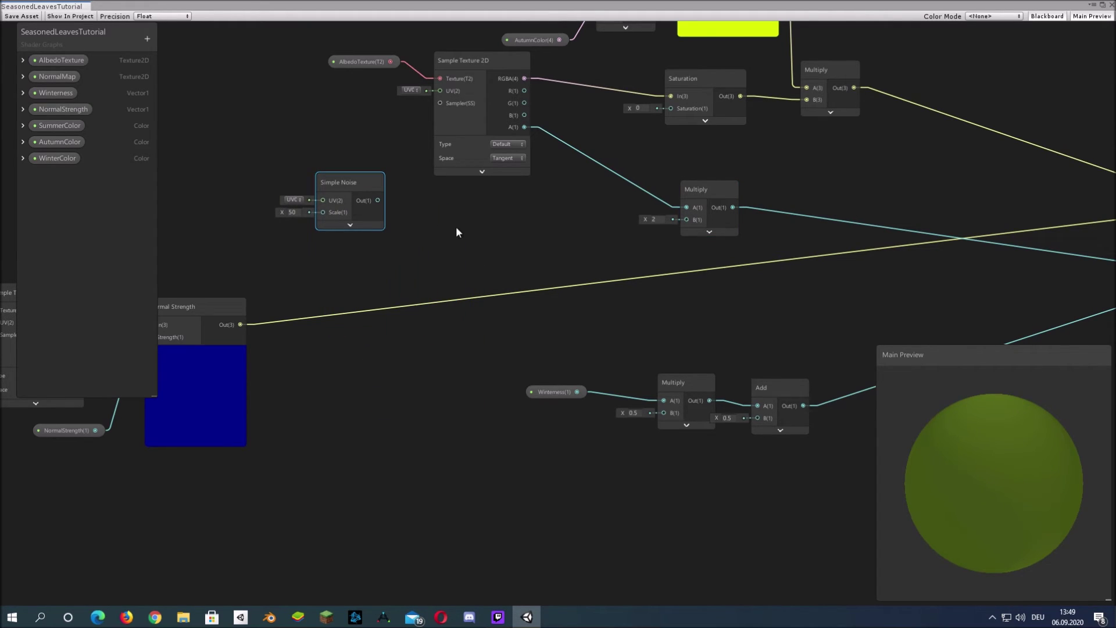
# Add an Add node and feed the noise output into its A input.
pyautogui.rightClick(440, 228)
pyautogui.click(474, 232)
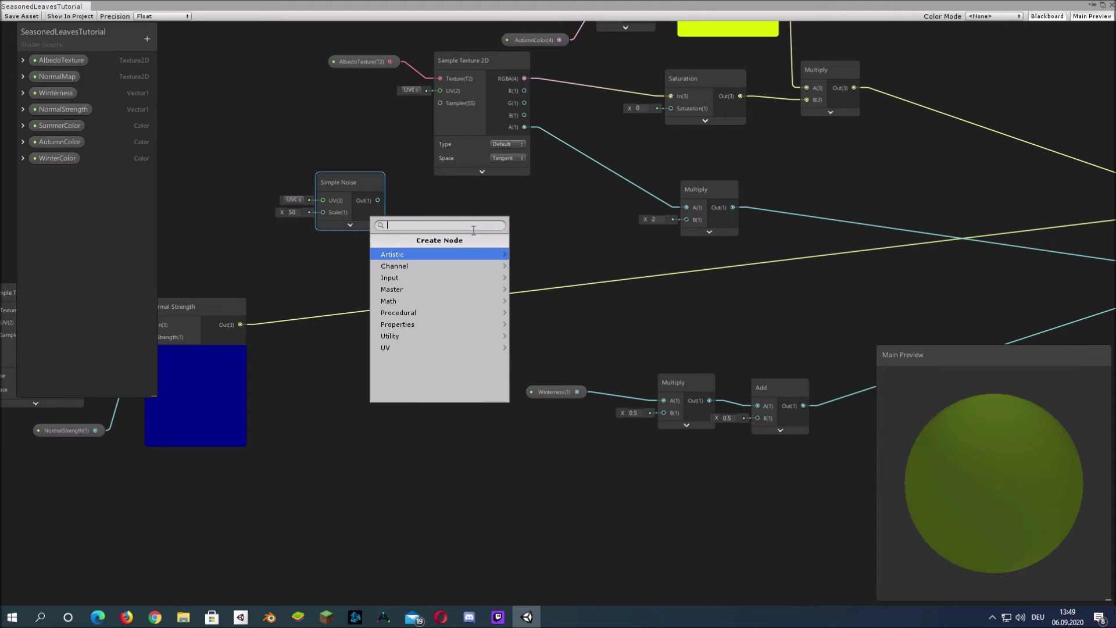
pyautogui.write('add')
pyautogui.press('Return')
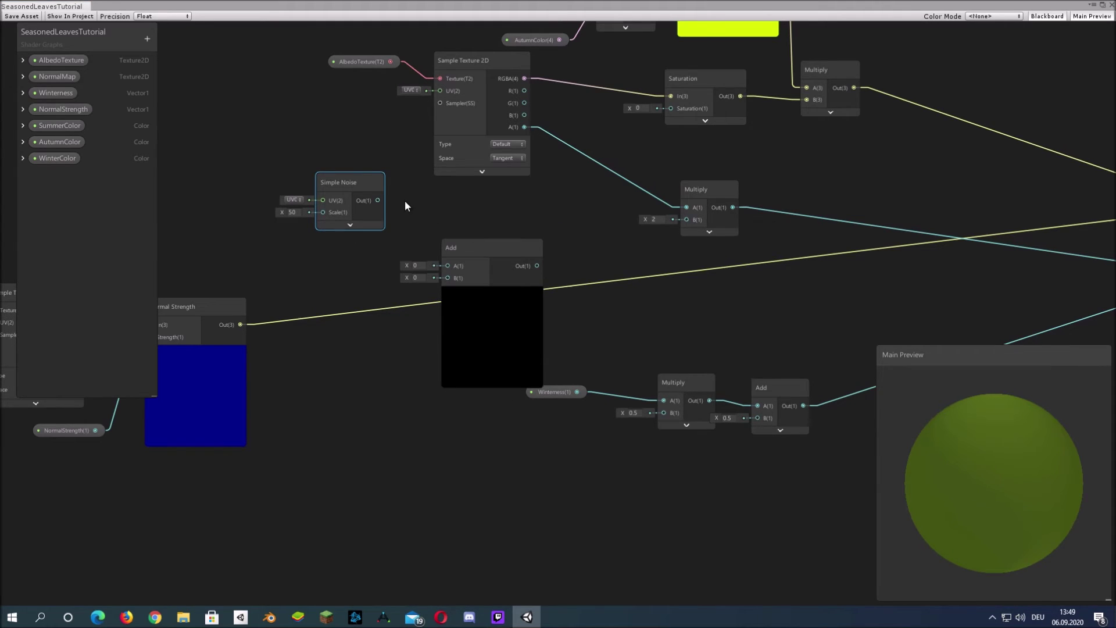
pyautogui.moveTo(378, 200); pyautogui.dragTo(468, 222)
pyautogui.click(493, 294)
# Invert Winterness with a One Minus node and wire it into the Add's B input.
pyautogui.rightClick(312, 281)
pyautogui.click(357, 286)
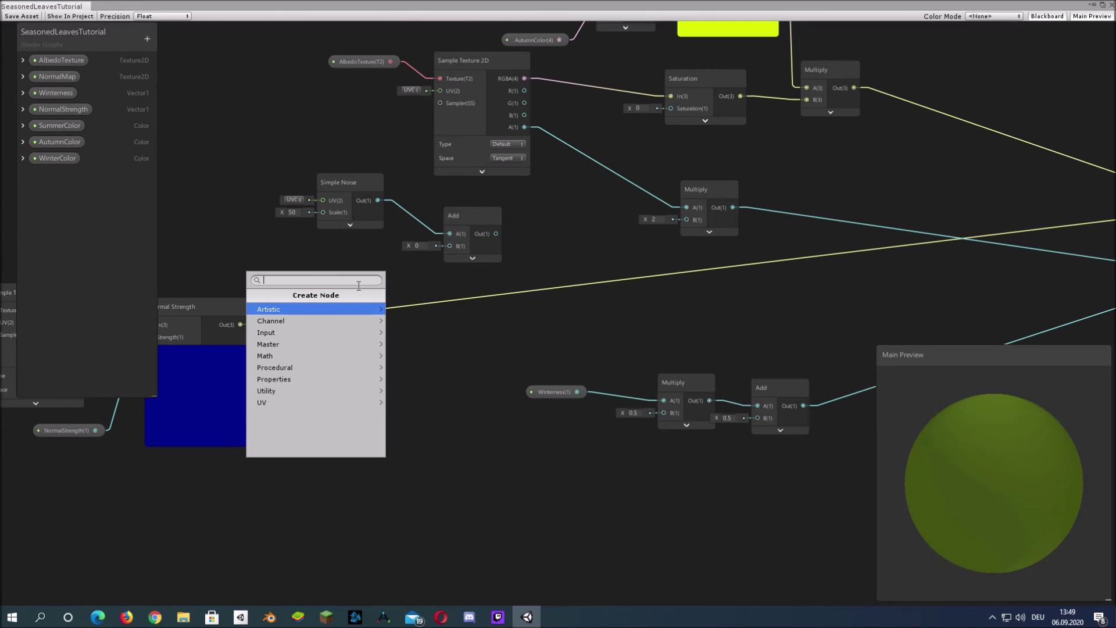
pyautogui.write('one')
pyautogui.press('Return')
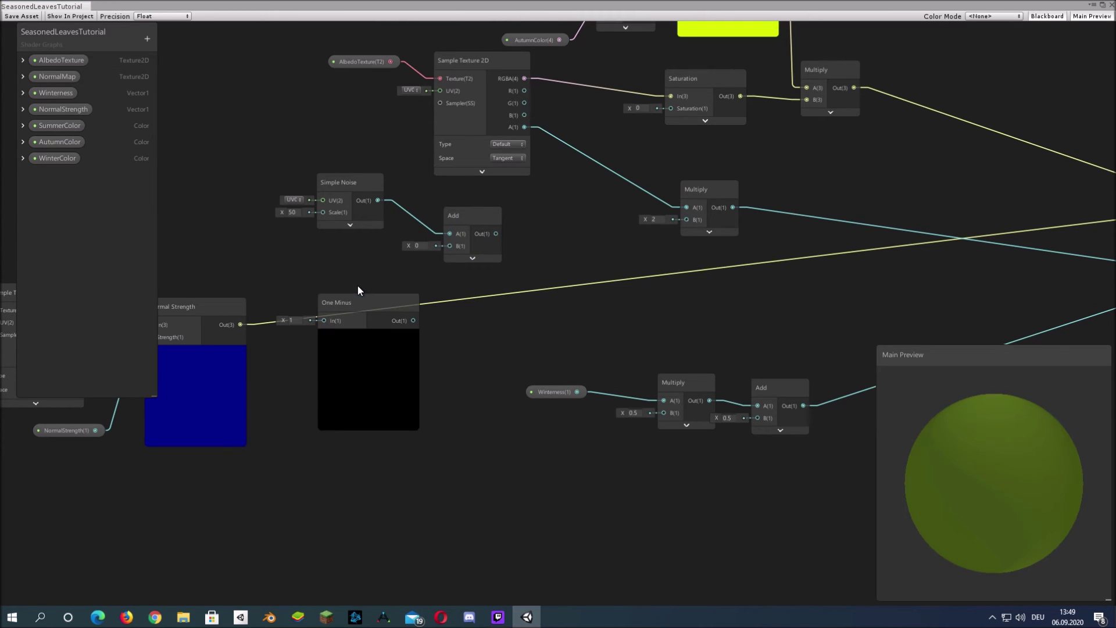
pyautogui.moveTo(56, 93); pyautogui.dragTo(324, 321)
pyautogui.moveTo(311, 255); pyautogui.dragTo(253, 254)
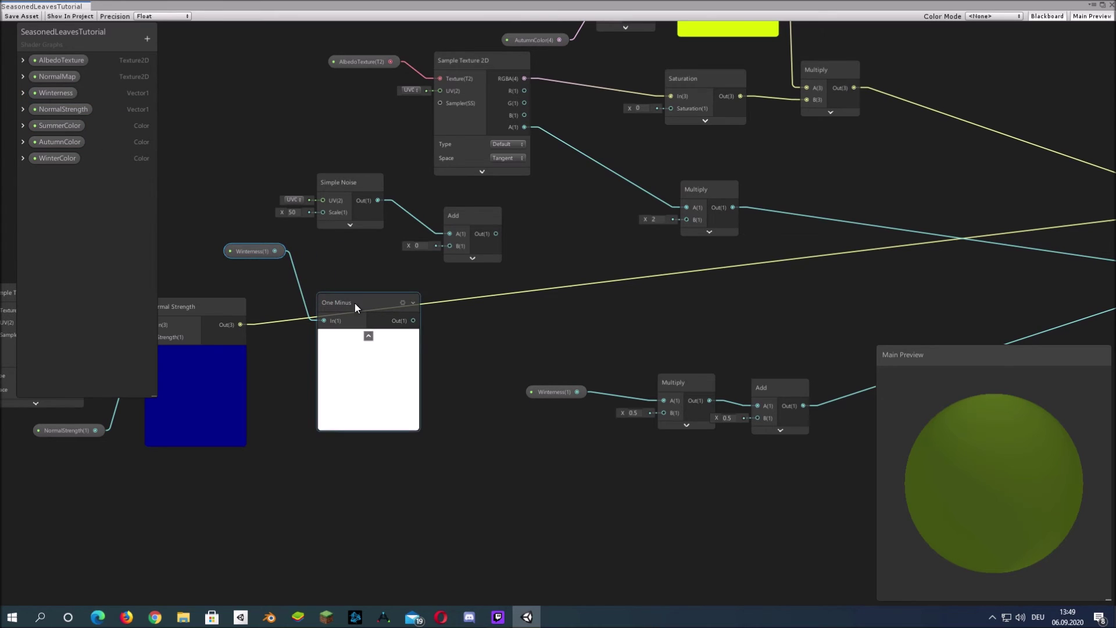
pyautogui.click(370, 335)
pyautogui.moveTo(356, 298); pyautogui.dragTo(449, 246)
pyautogui.moveTo(598, 251); pyautogui.dragTo(473, 258, button='middle')
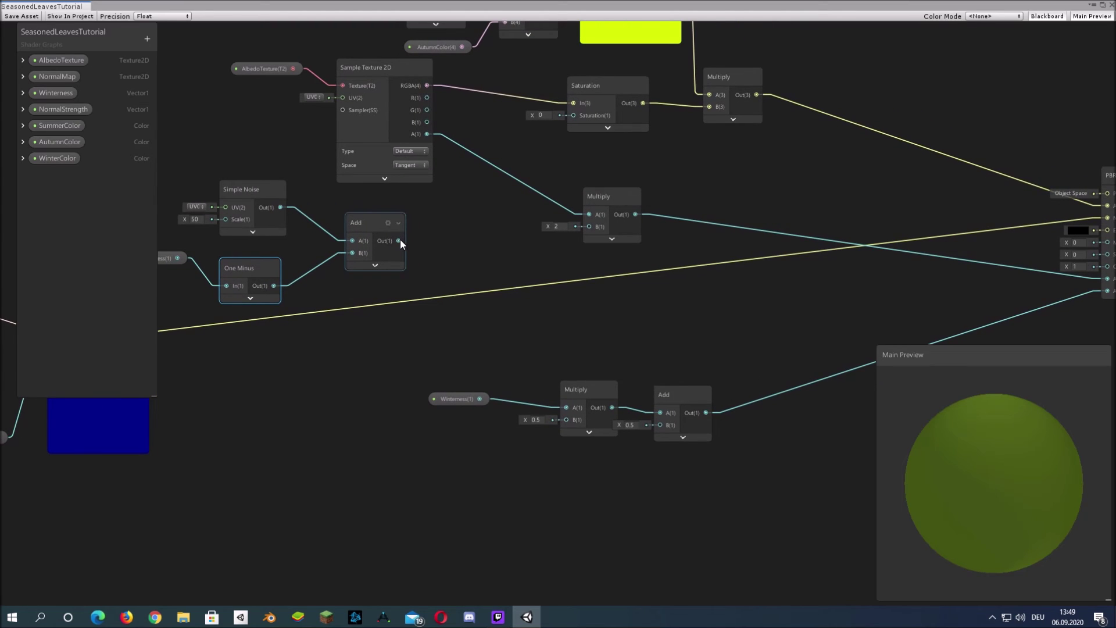
pyautogui.moveTo(400, 243); pyautogui.dragTo(439, 238)
# Add a Clamp after the Add node and wire it into the alpha Multiply's B input, replacing 2.
pyautogui.write('cka')
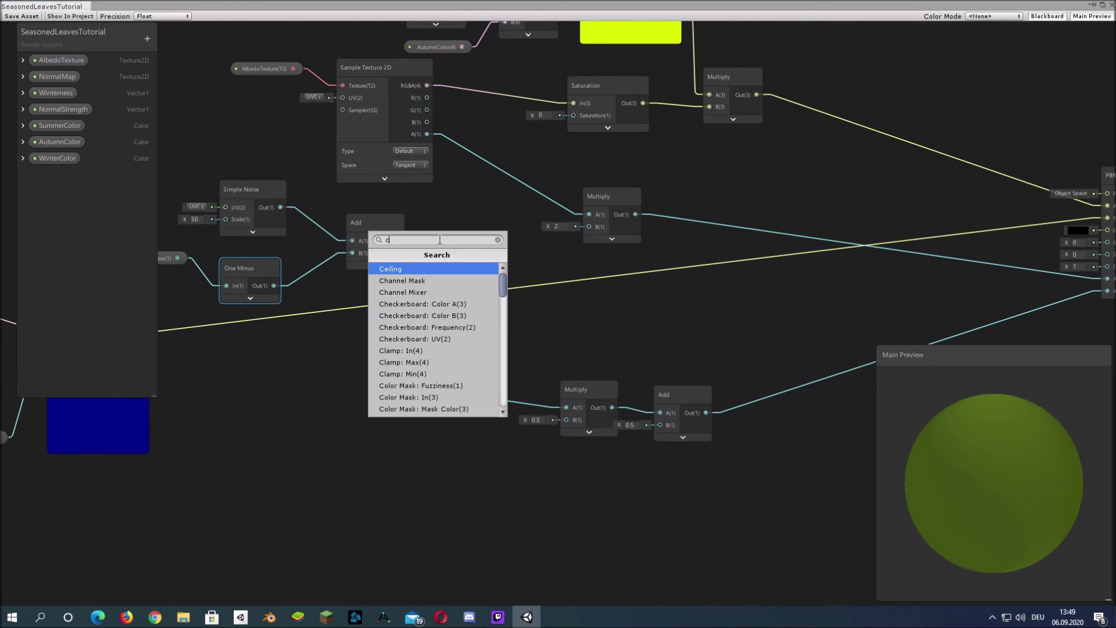
pyautogui.press('BackSpace')
pyautogui.press('BackSpace')
pyautogui.write('lam')
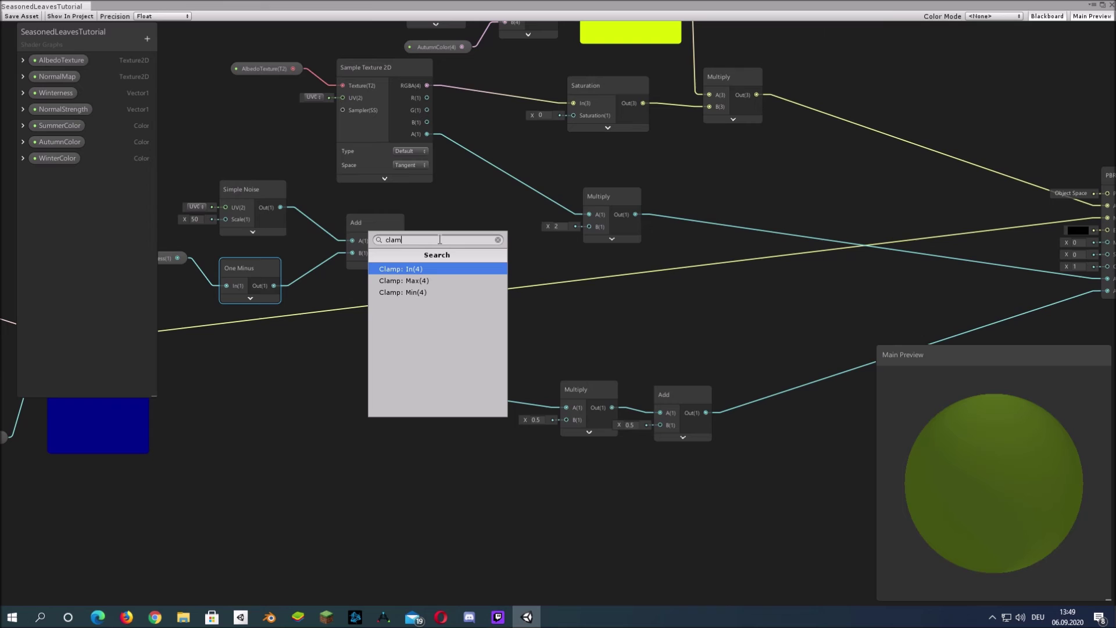
pyautogui.press('Return')
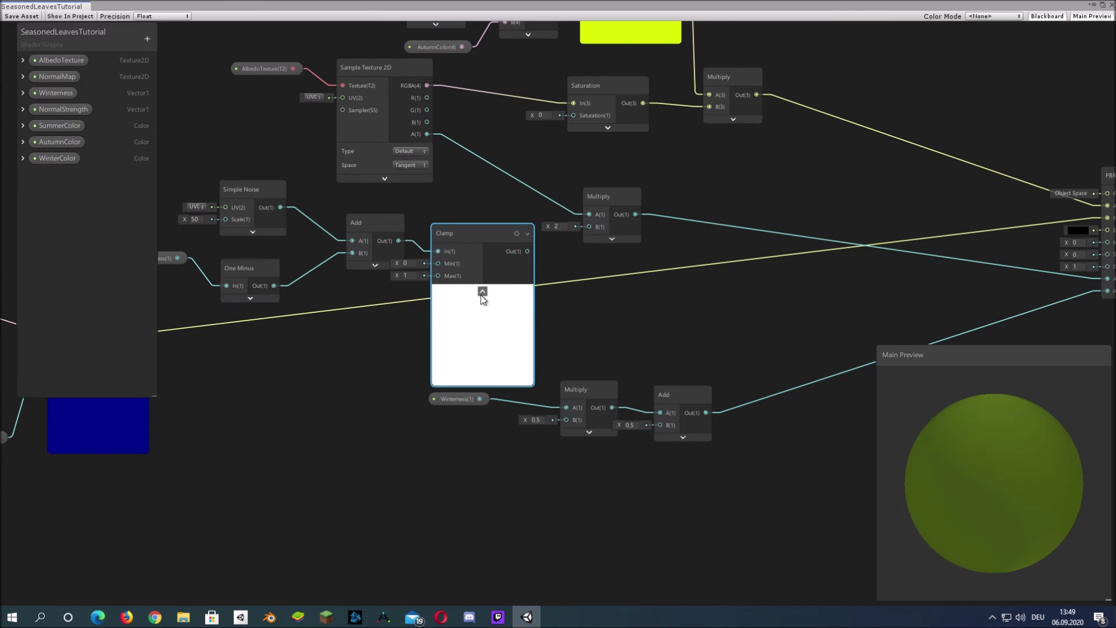
pyautogui.moveTo(491, 251); pyautogui.dragTo(609, 232)
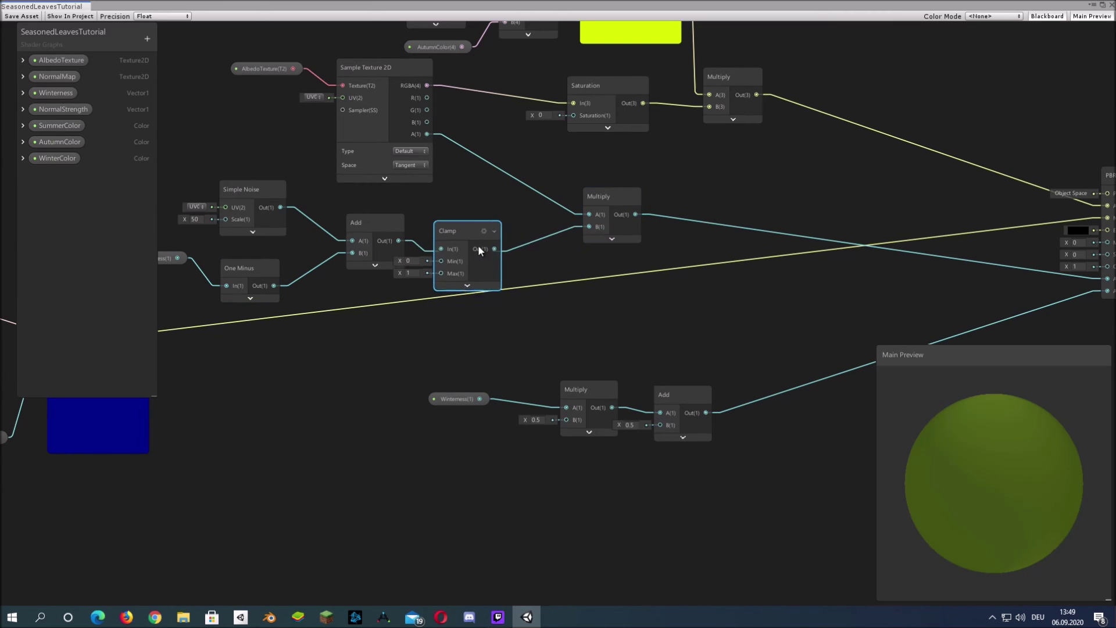
pyautogui.moveTo(478, 246); pyautogui.dragTo(487, 231)
pyautogui.moveTo(686, 320); pyautogui.dragTo(467, 284, button='middle')
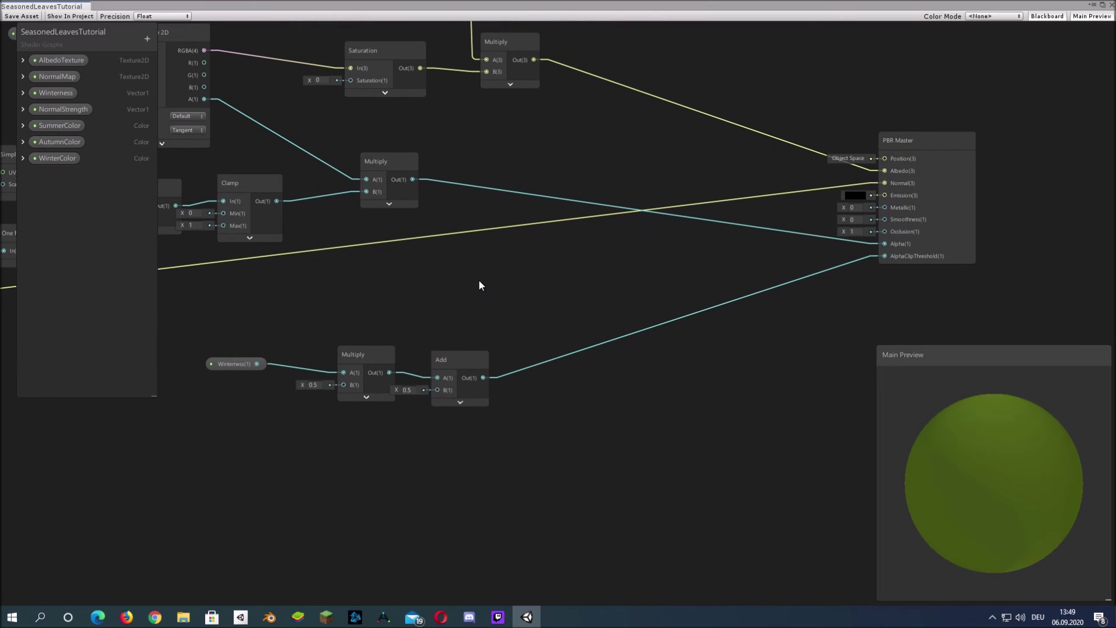
pyautogui.scroll(-5, 479, 279)
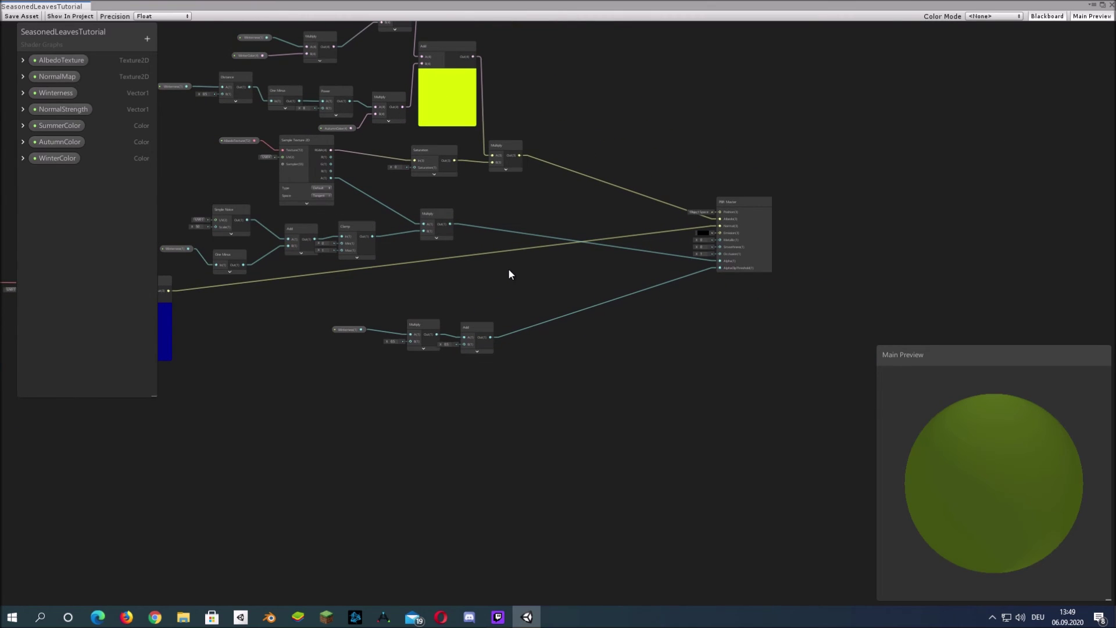
pyautogui.moveTo(549, 256); pyautogui.dragTo(601, 260, button='middle')
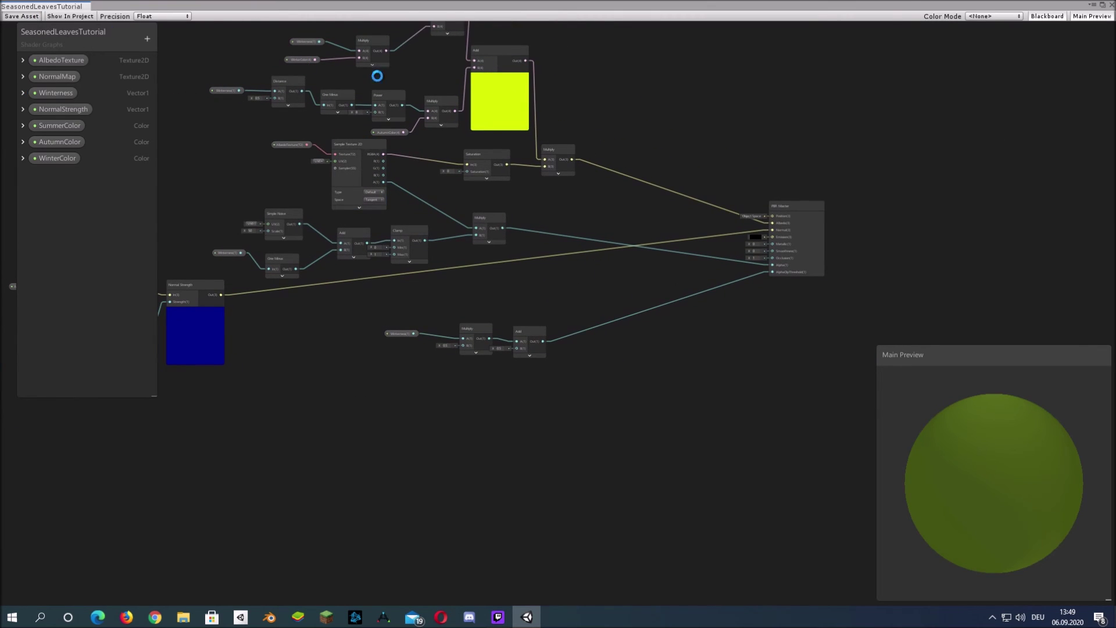
# Close Shader Graph and select the SeasonLeavesTut material in Materials/CurrentTutorial.
pyautogui.click(1113, 4)
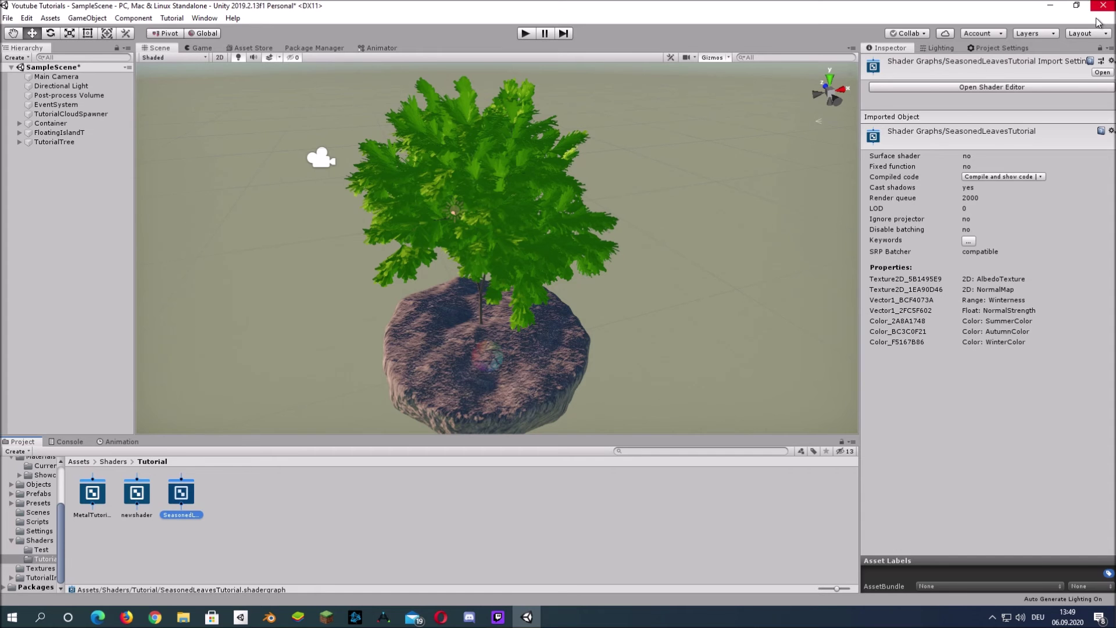
pyautogui.scroll(3, 40, 500)
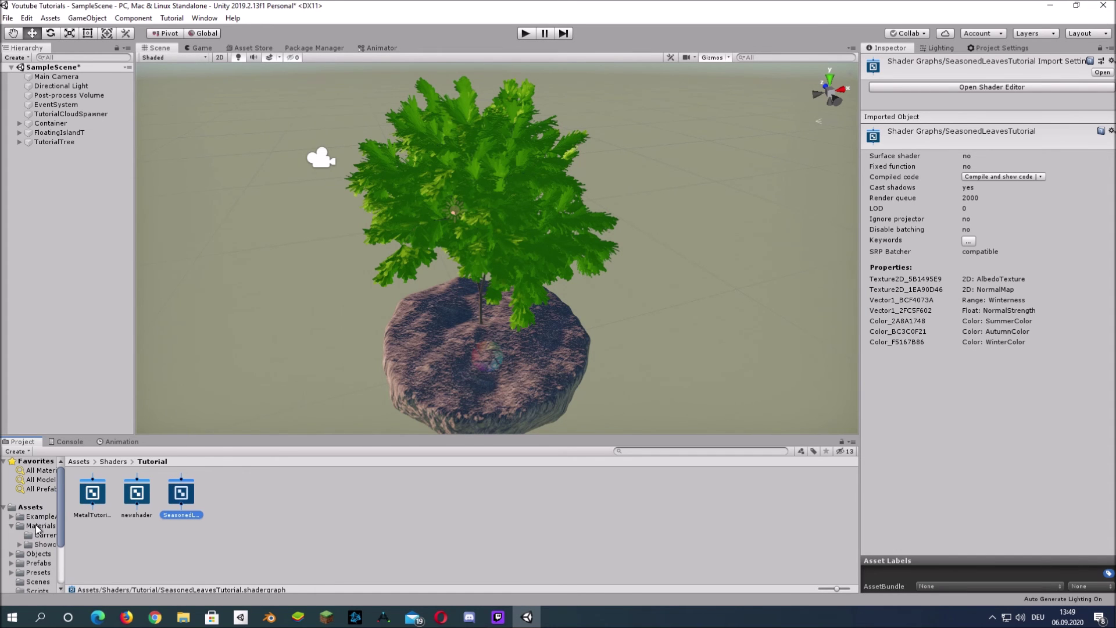
pyautogui.click(42, 536)
pyautogui.click(93, 493)
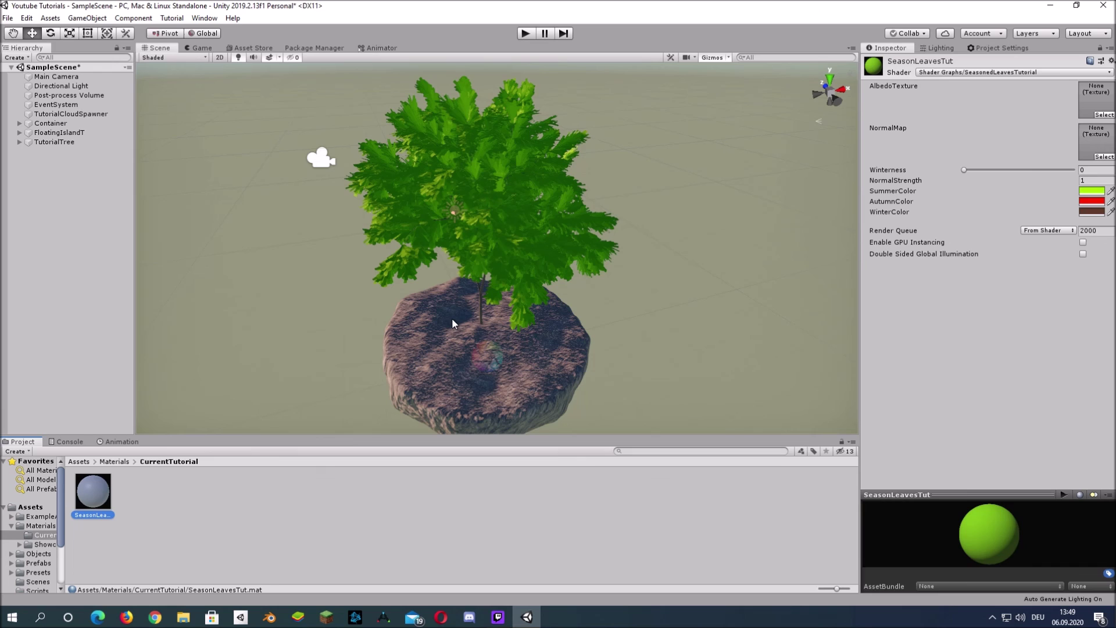
# Assign the Leaf texture as the material's AlbedoTexture.
pyautogui.click(1103, 115)
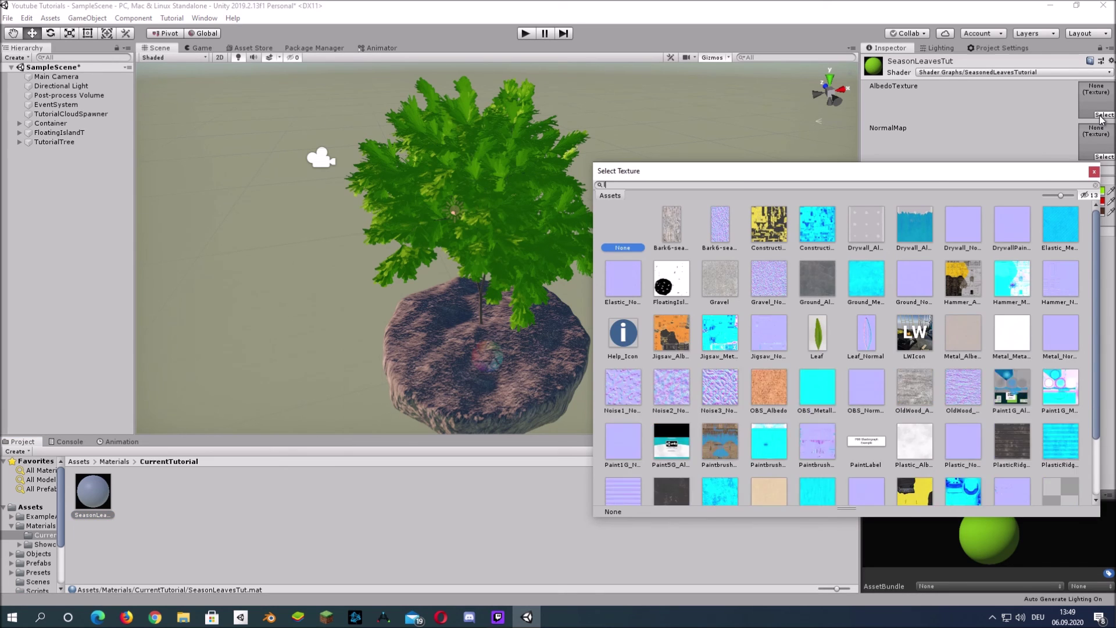
pyautogui.write('leaf')
pyautogui.doubleClick(664, 225)
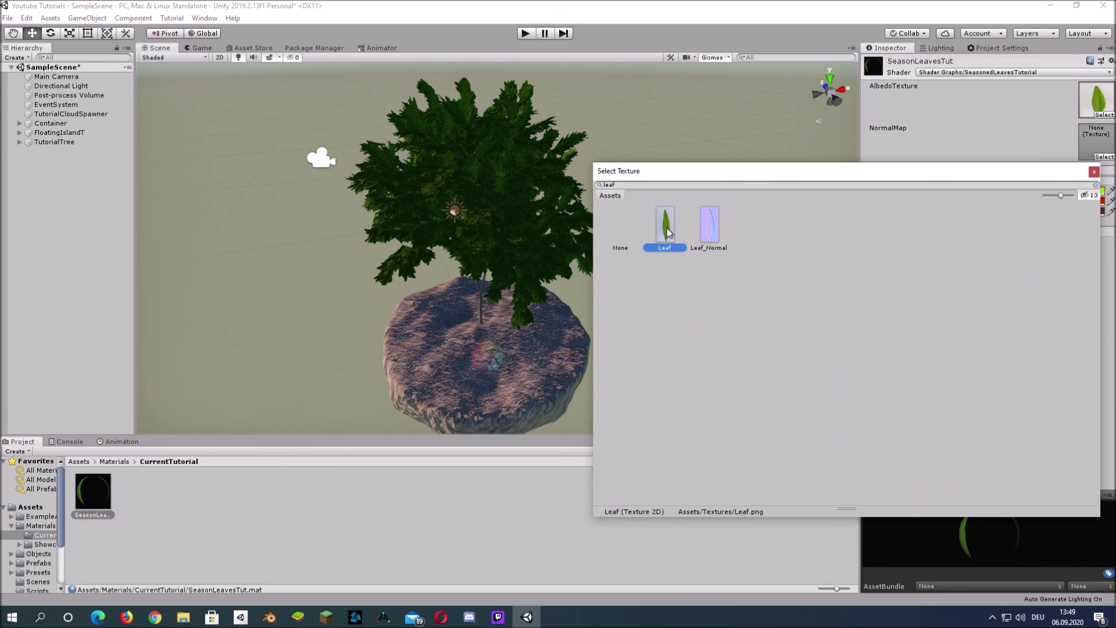
# Assign Leaf_Normal as the material's NormalMap.
pyautogui.click(1108, 157)
pyautogui.write('k')
pyautogui.press('BackSpace')
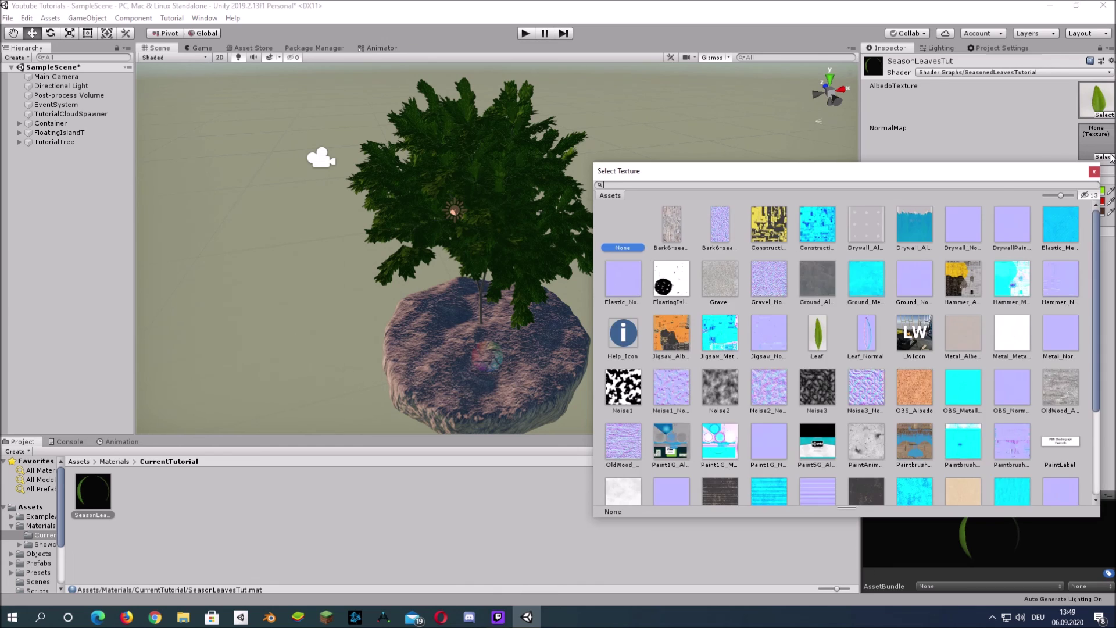
pyautogui.write('leaf')
pyautogui.doubleClick(709, 224)
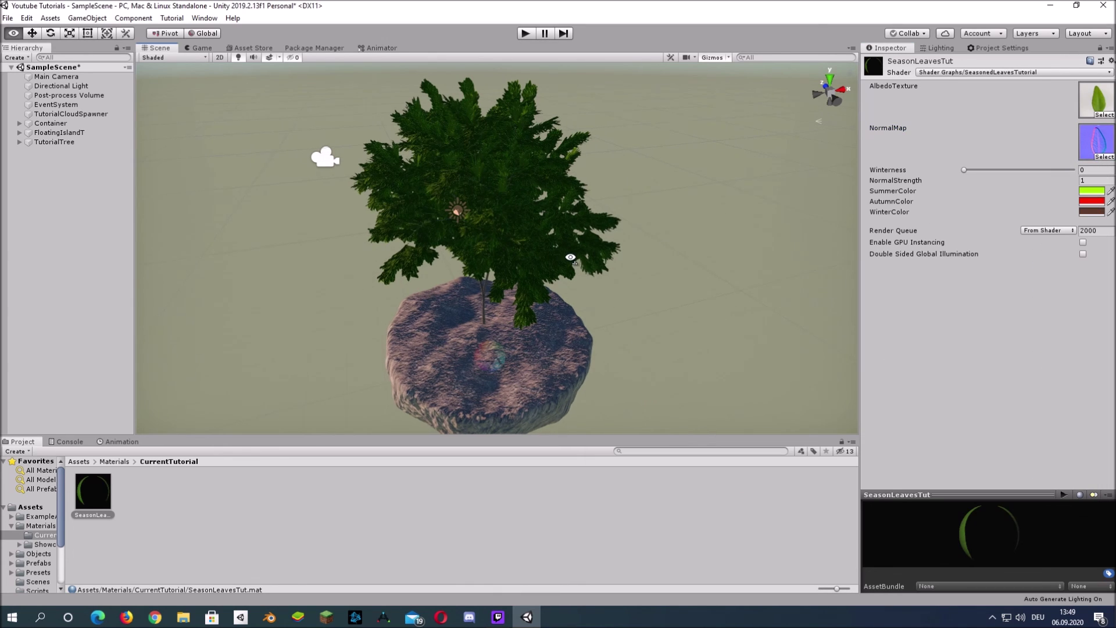
pyautogui.scroll(5, 556, 255)
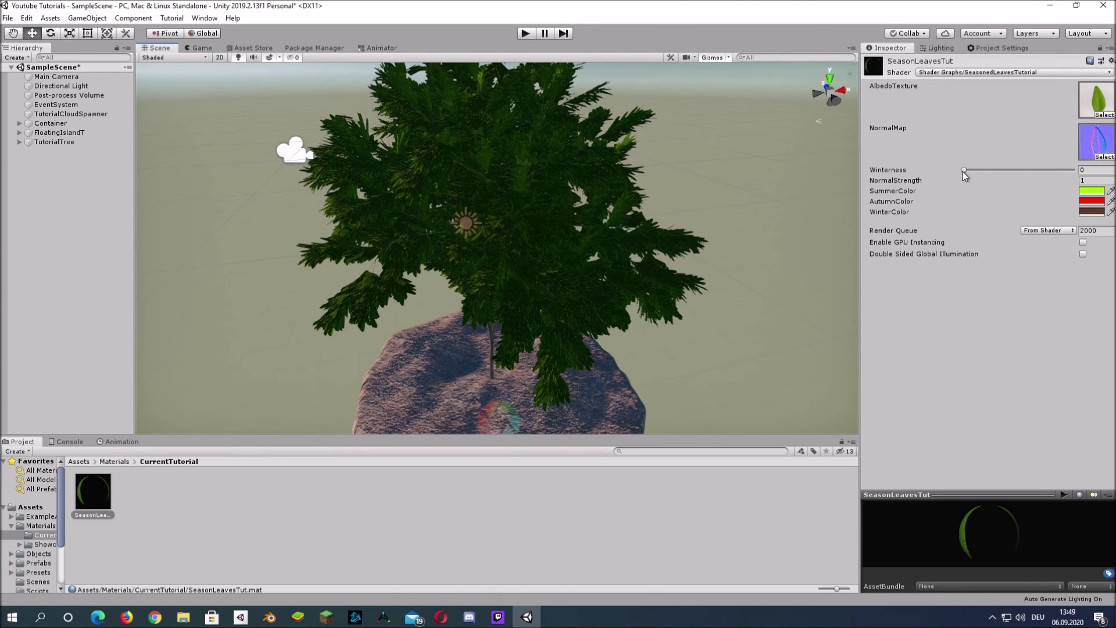